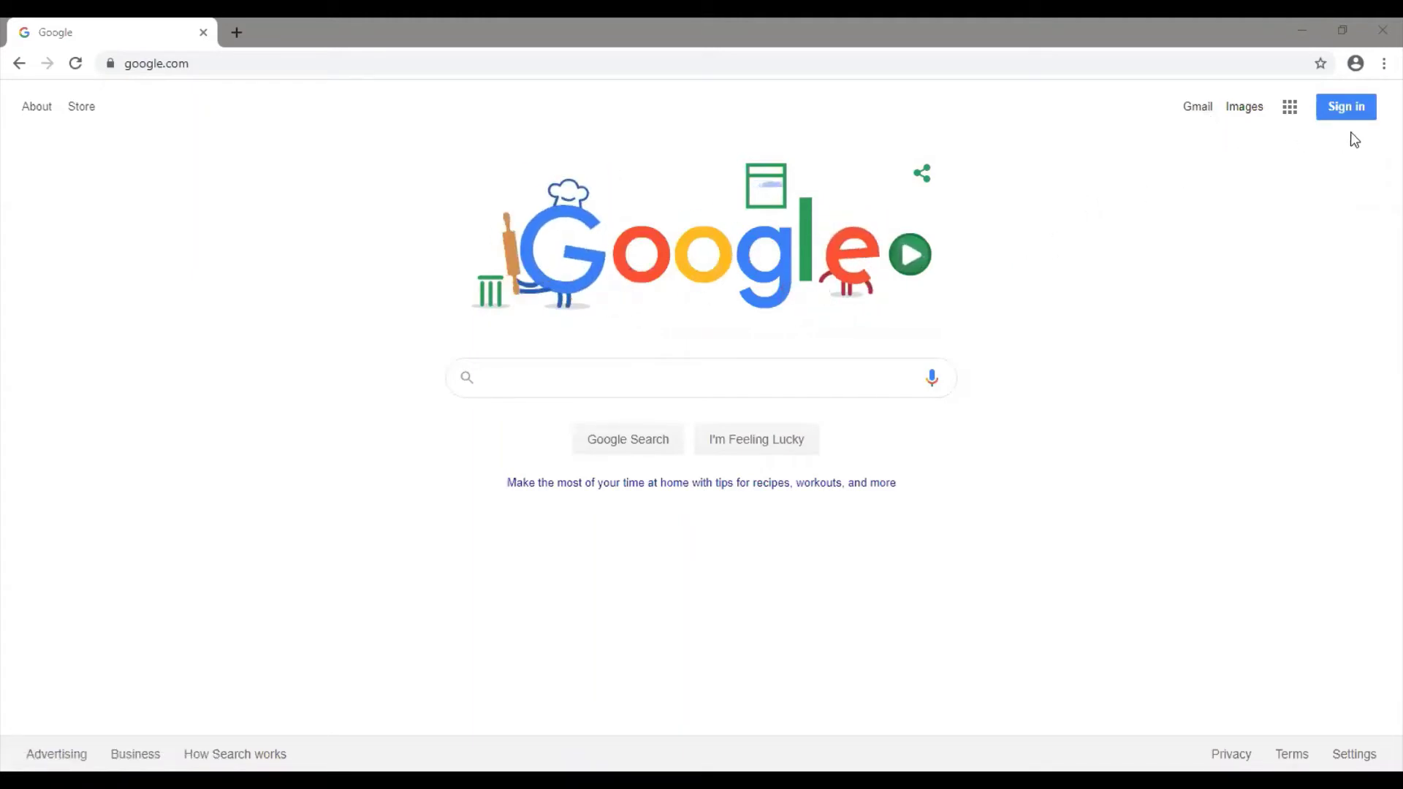
Browse the Google apps panel, scrolling through its list, then close it
click(1290, 121)
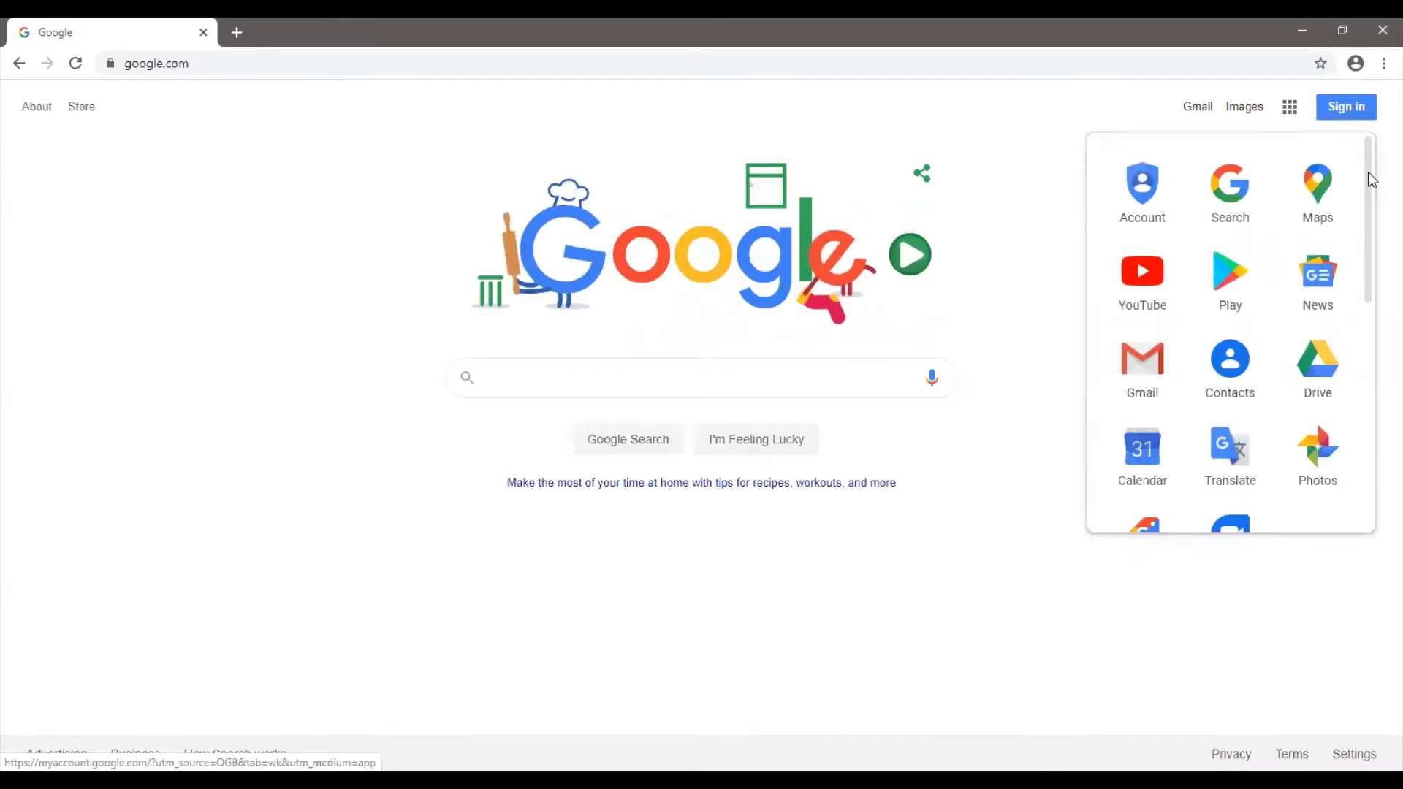
drag(1368, 172, 1364, 438)
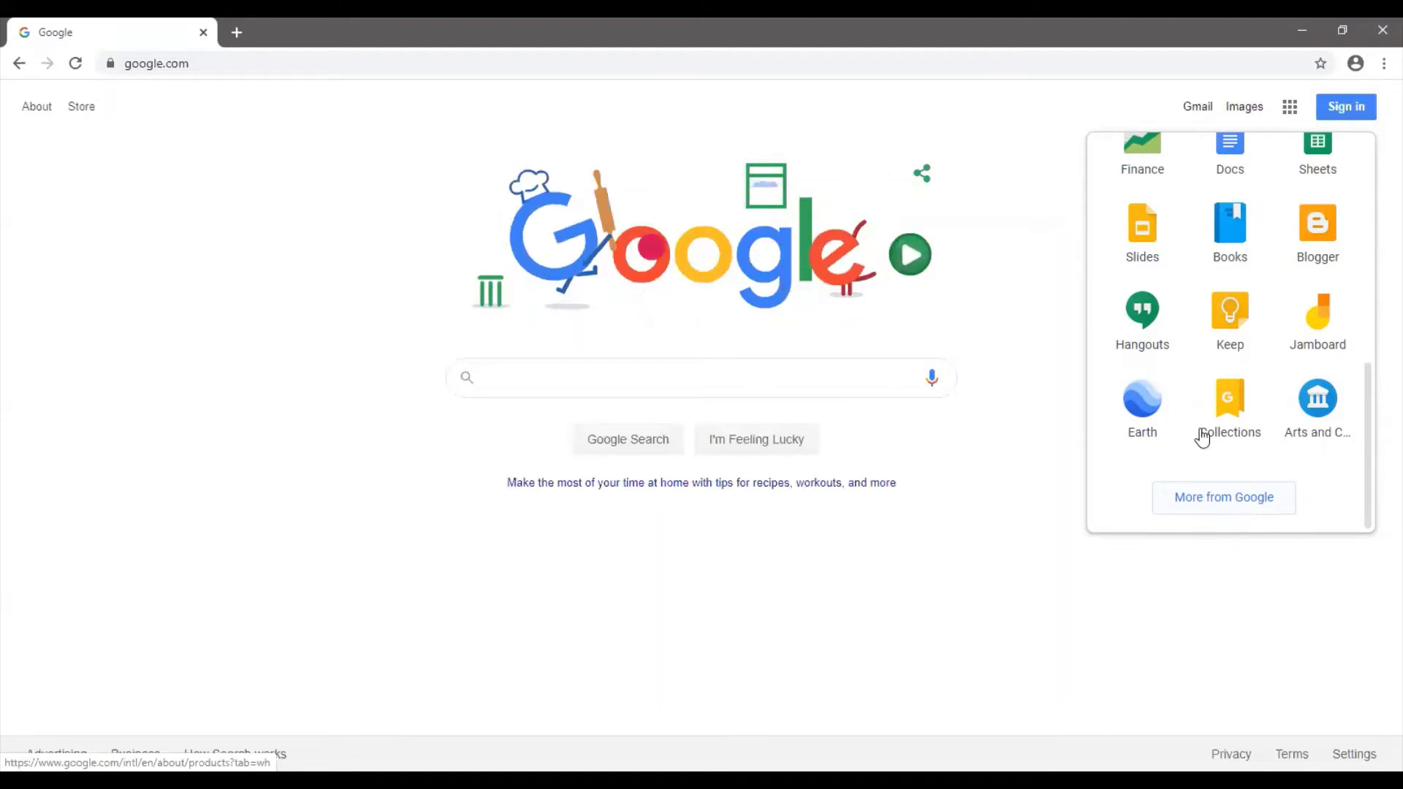
click(1059, 151)
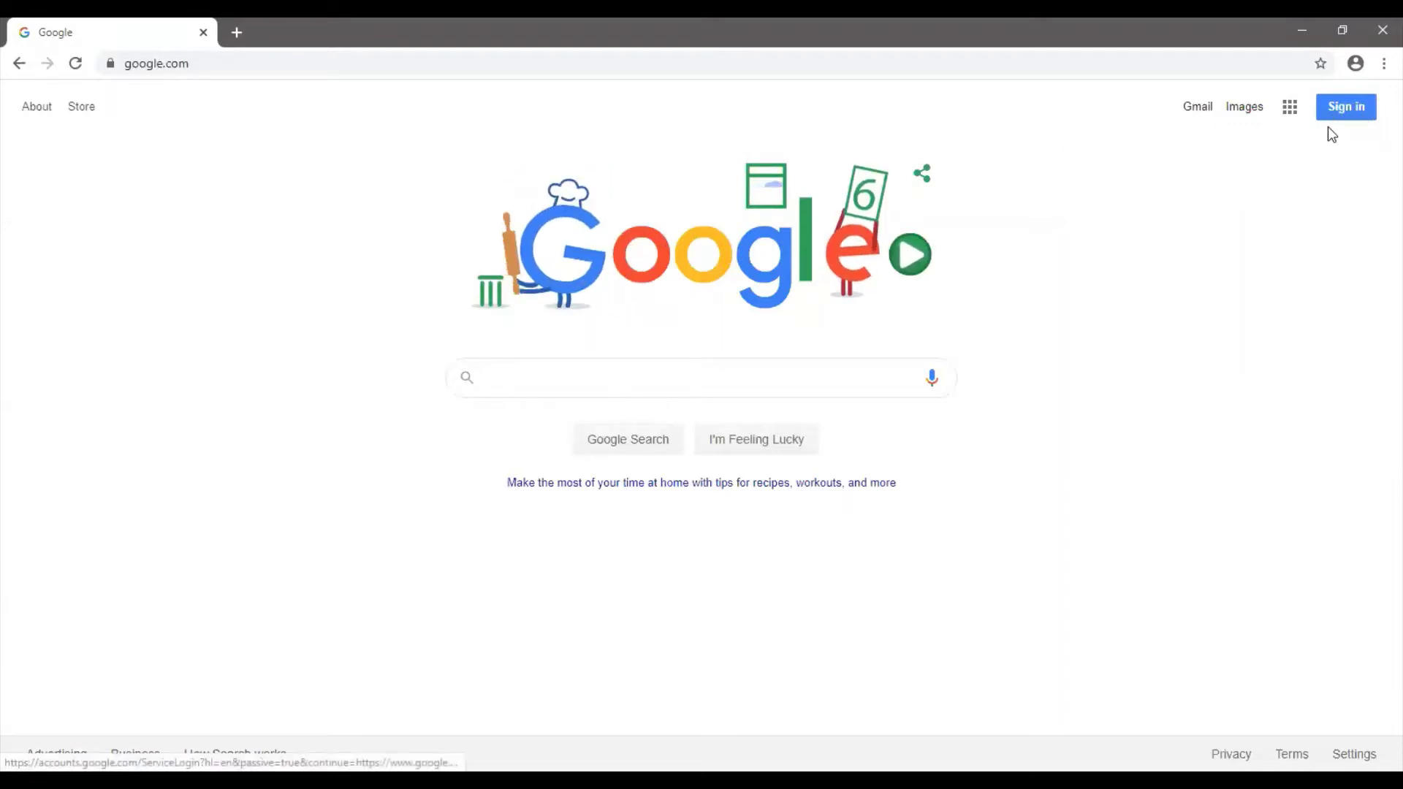
From Sign in, choose another account and start a new personal Google account
click(1336, 106)
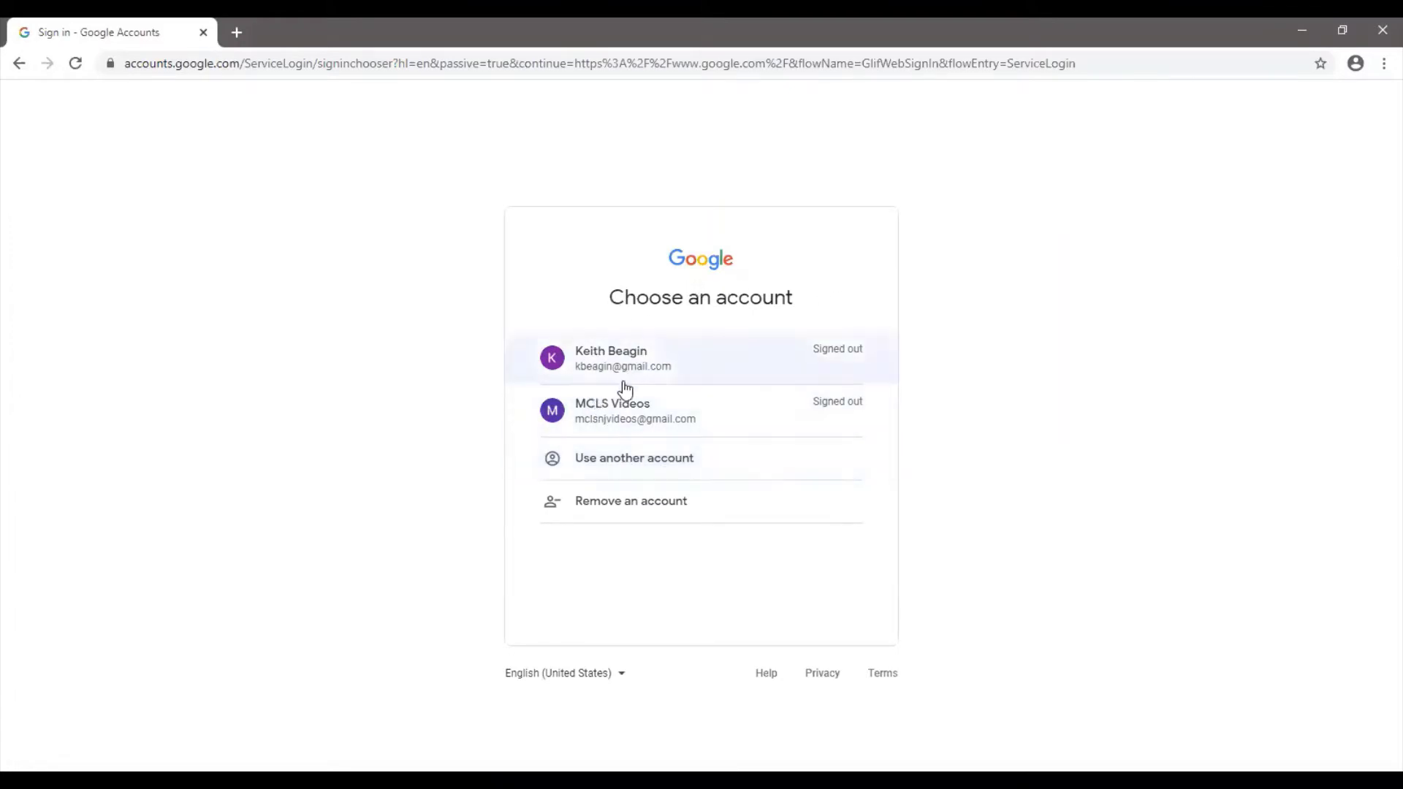
click(646, 471)
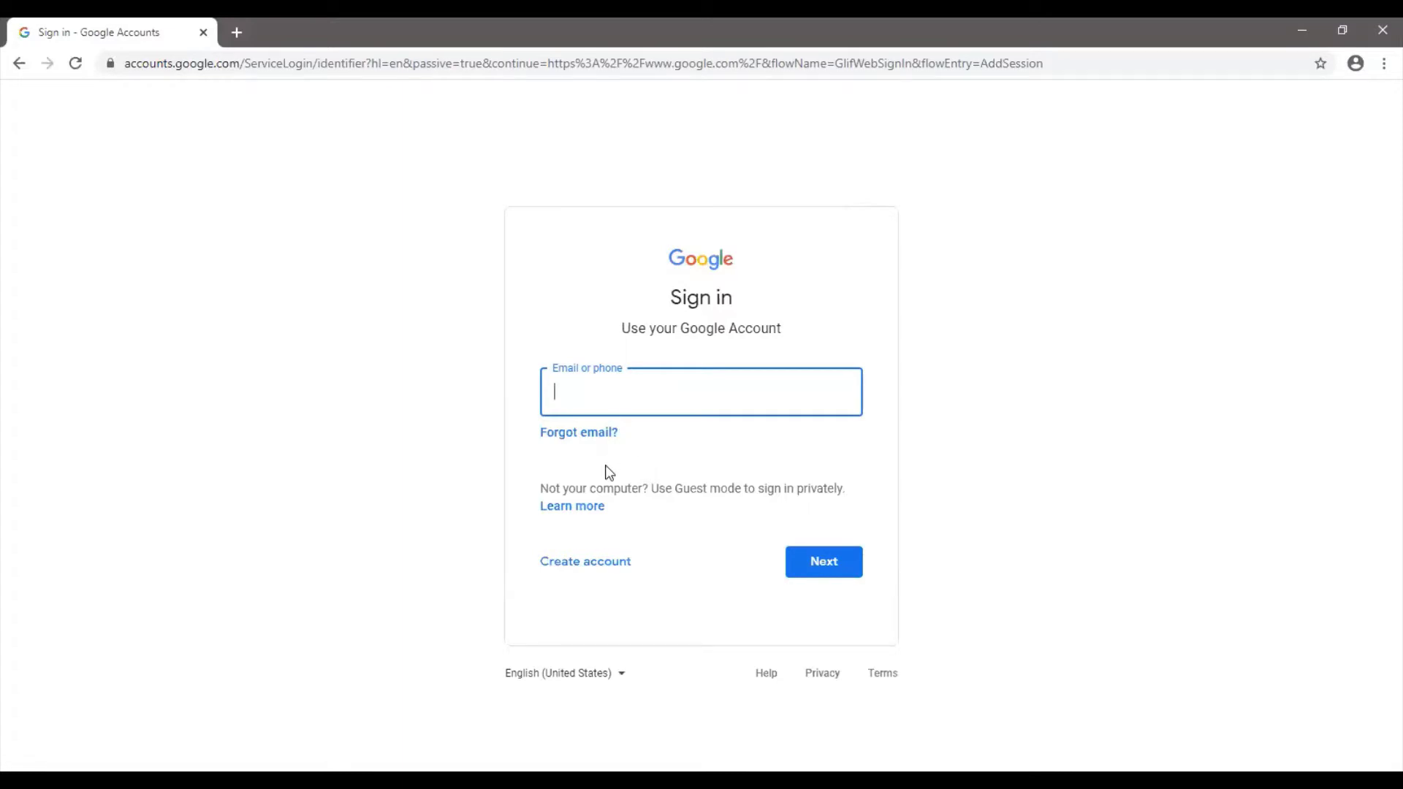
click(619, 569)
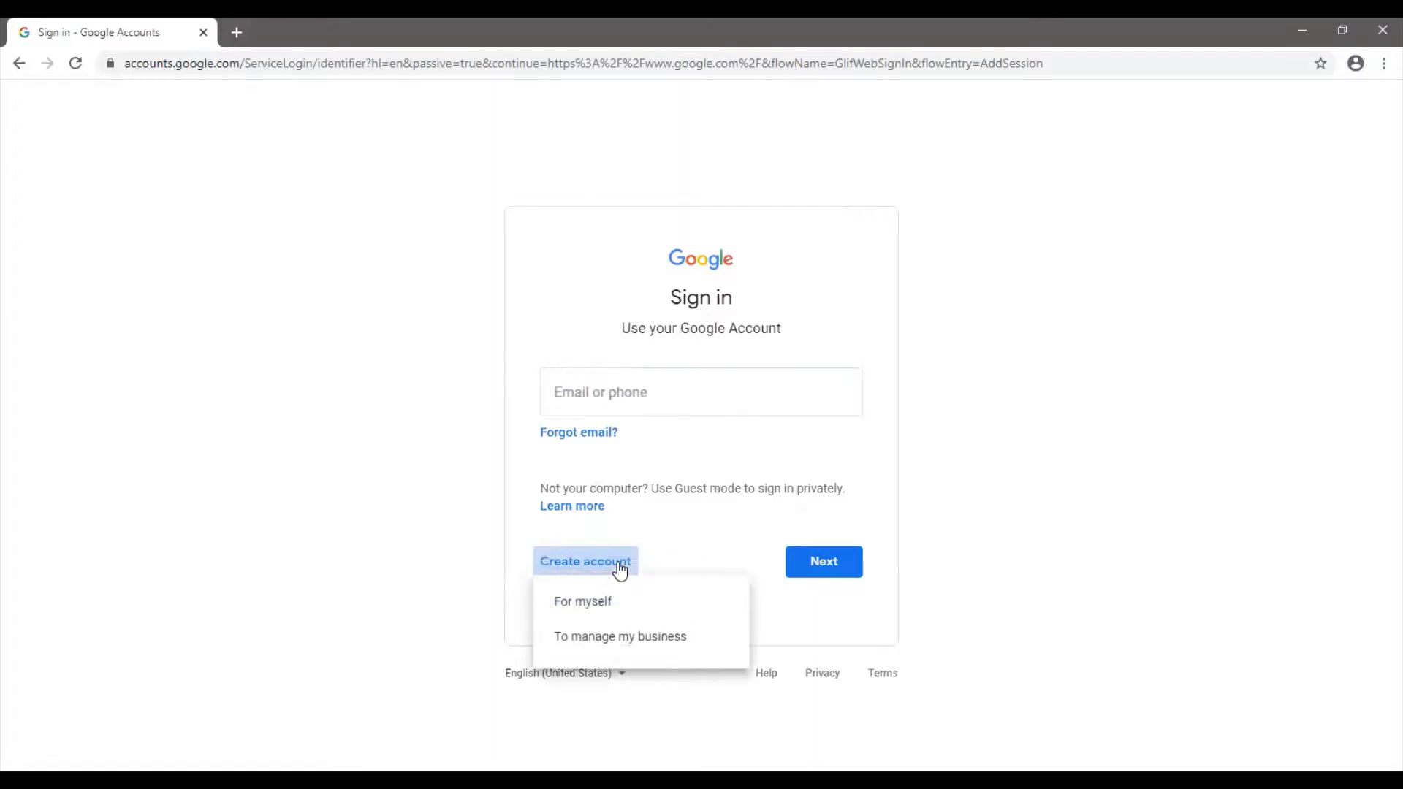
click(611, 610)
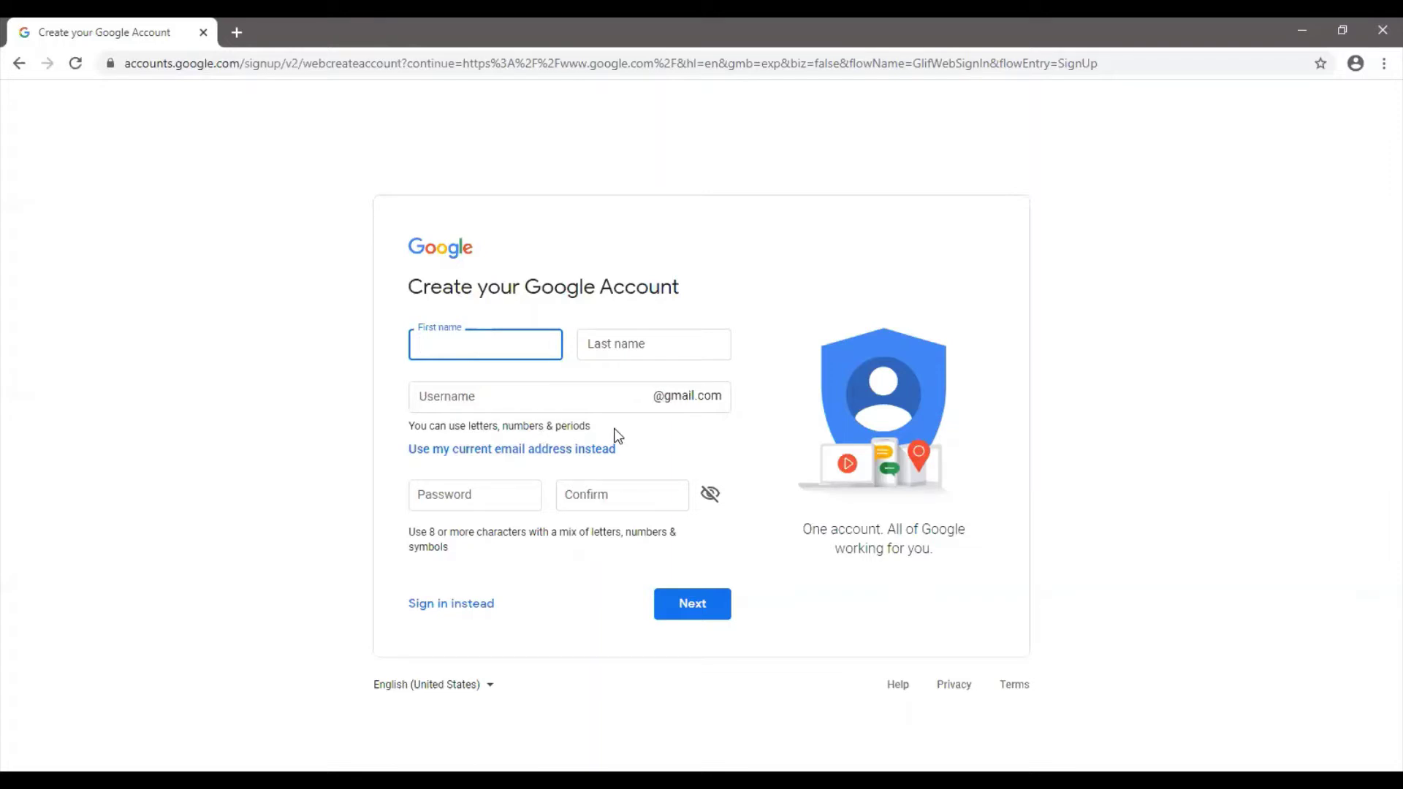
Enter the first name, last name and a new Gmail username, then move to the password field
key(Tab)
click(522, 398)
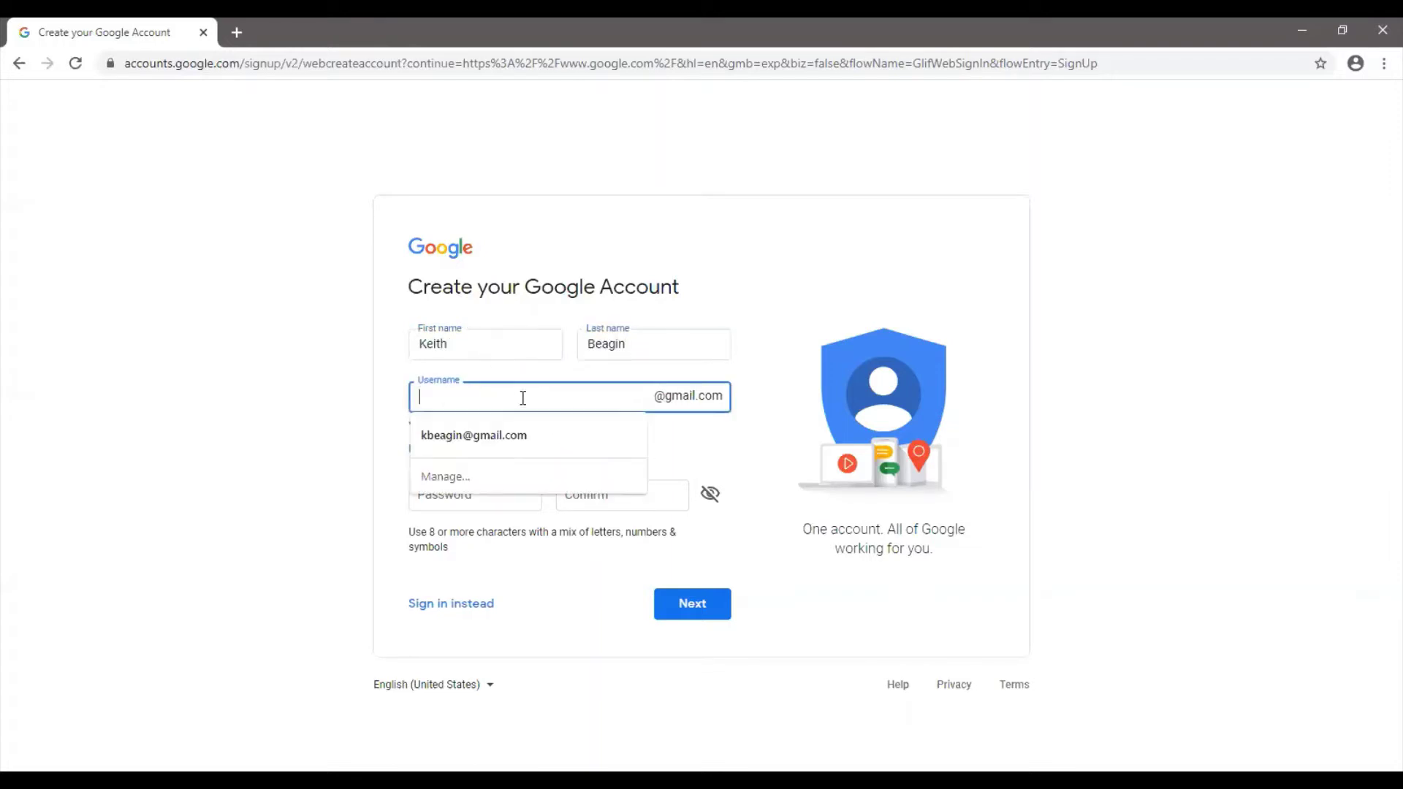
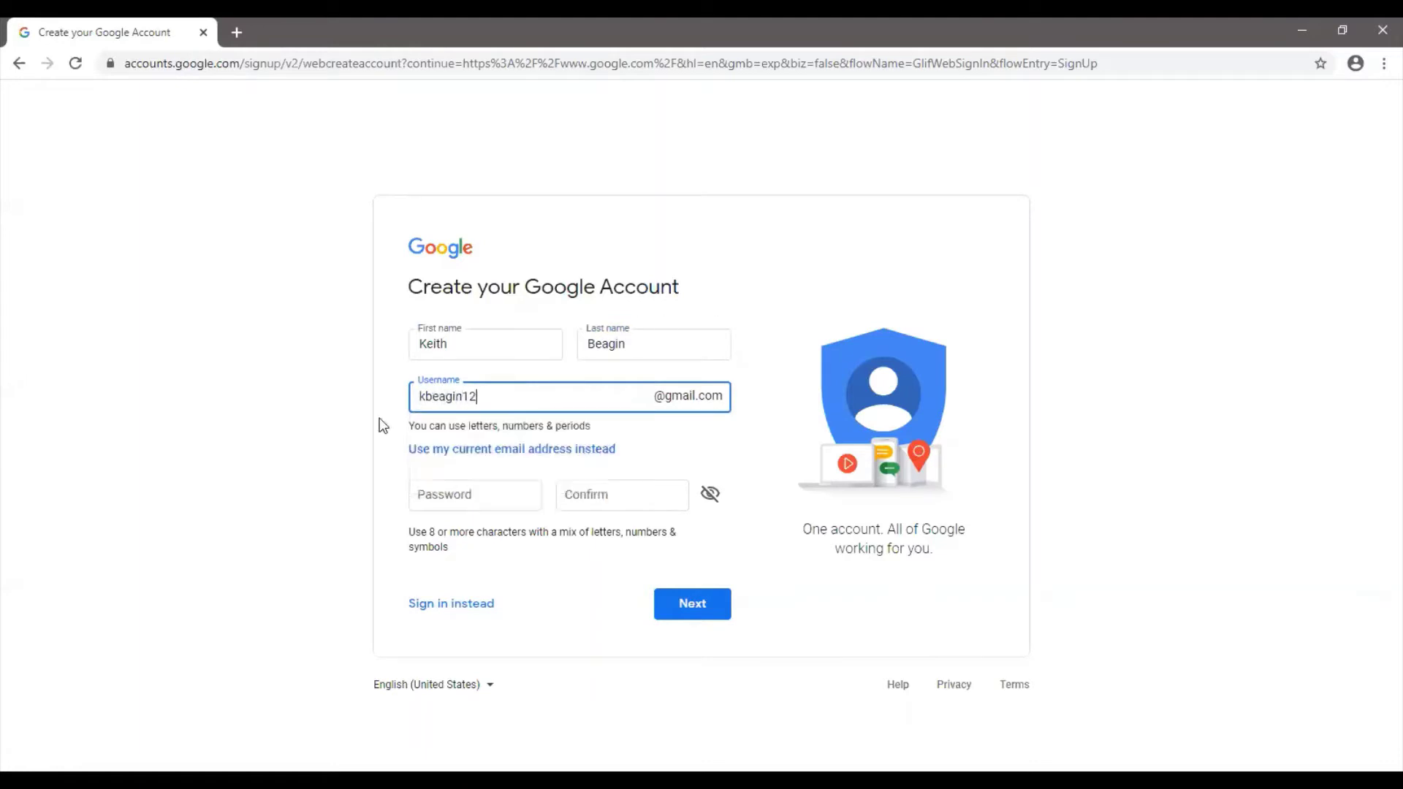
click(490, 503)
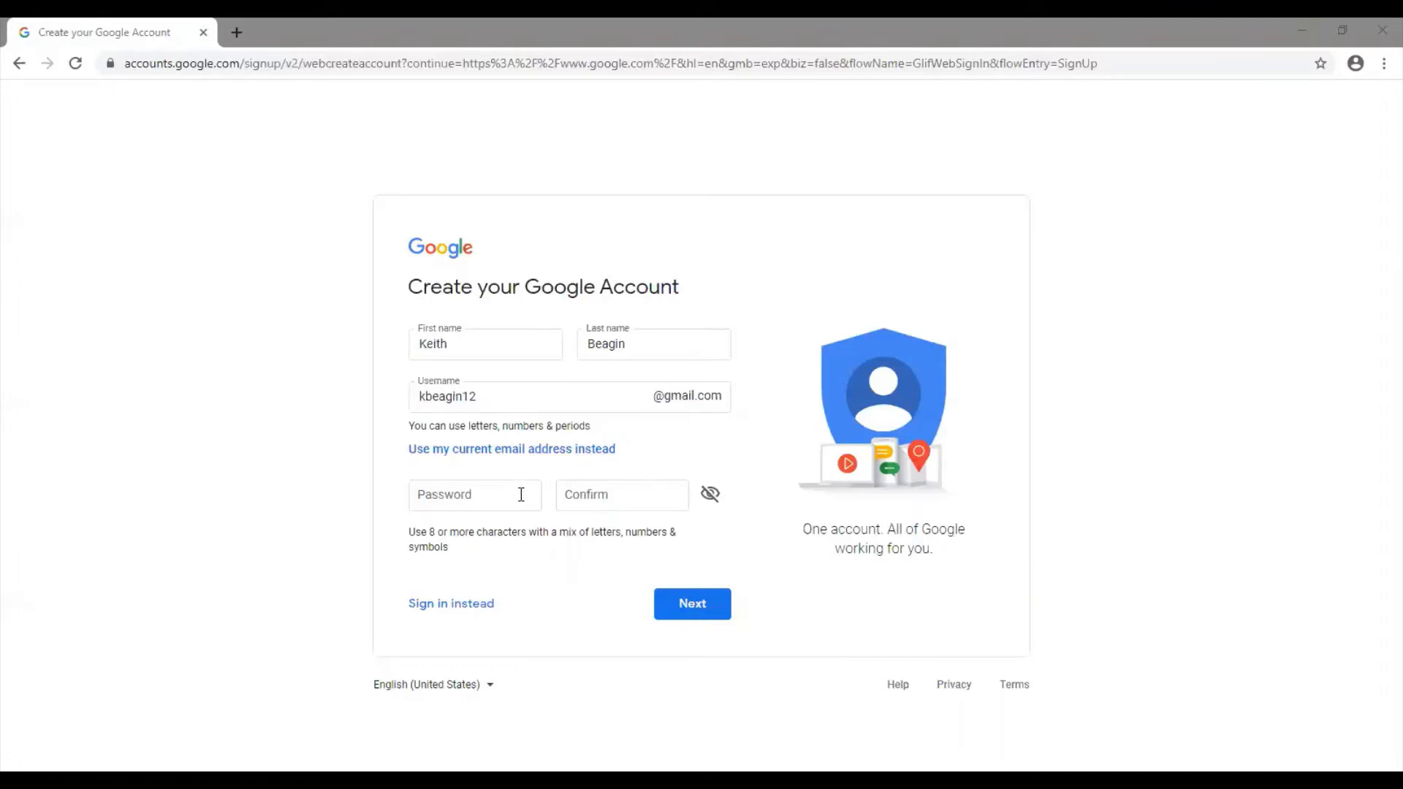
click(1031, 113)
Go back from the account chooser to the Google homepage
click(19, 66)
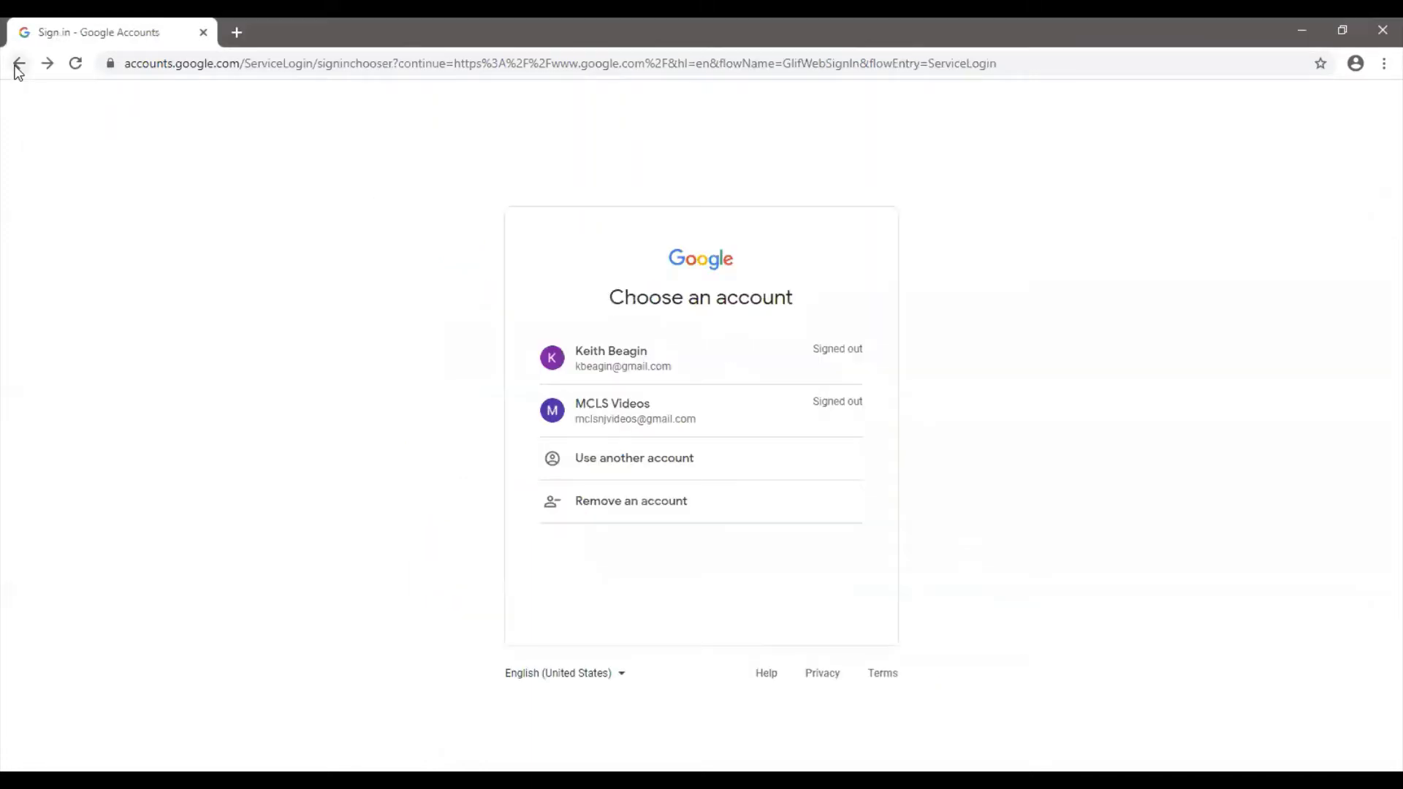
click(19, 66)
click(19, 66)
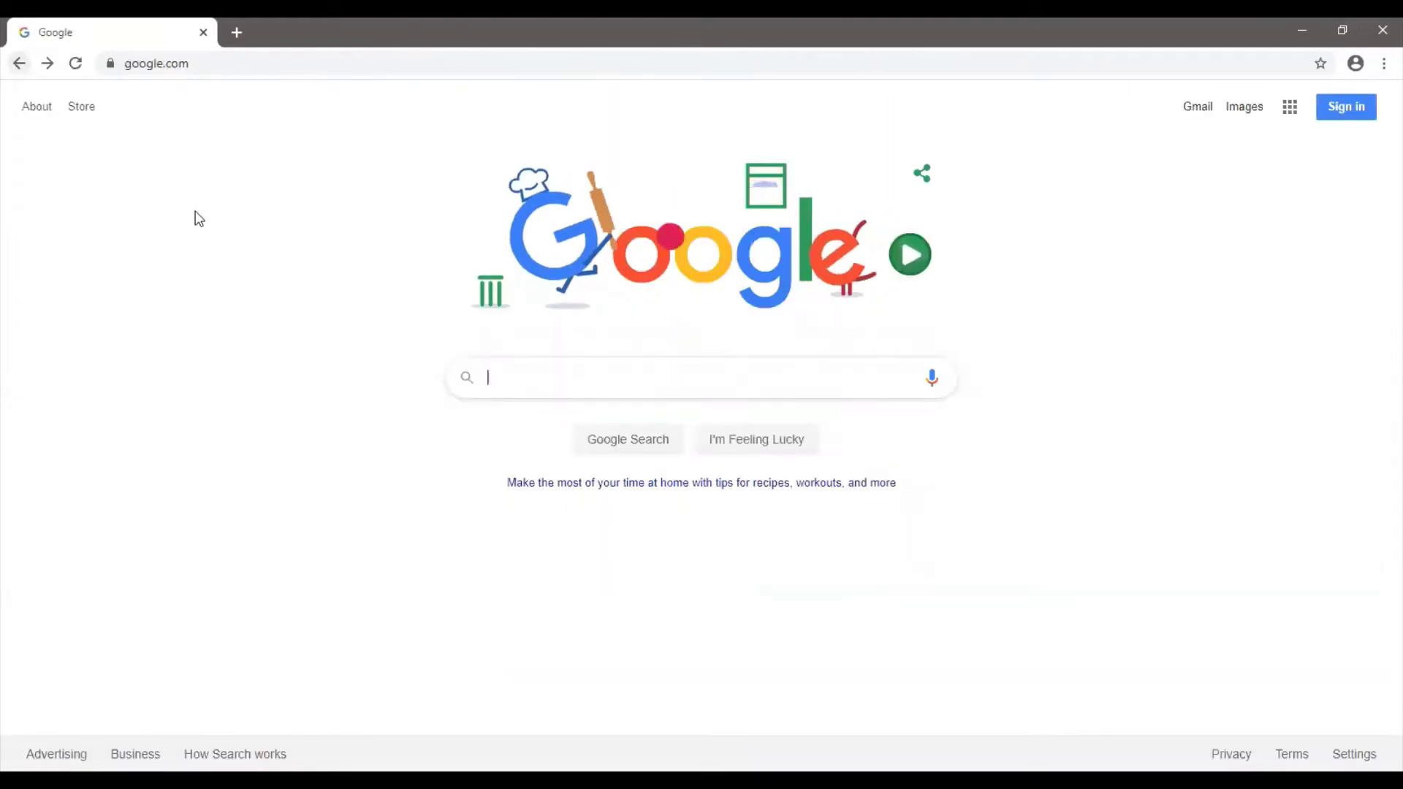
On the Gmail sign-in page, enter the new account's username, continue, and type the account password
click(1357, 110)
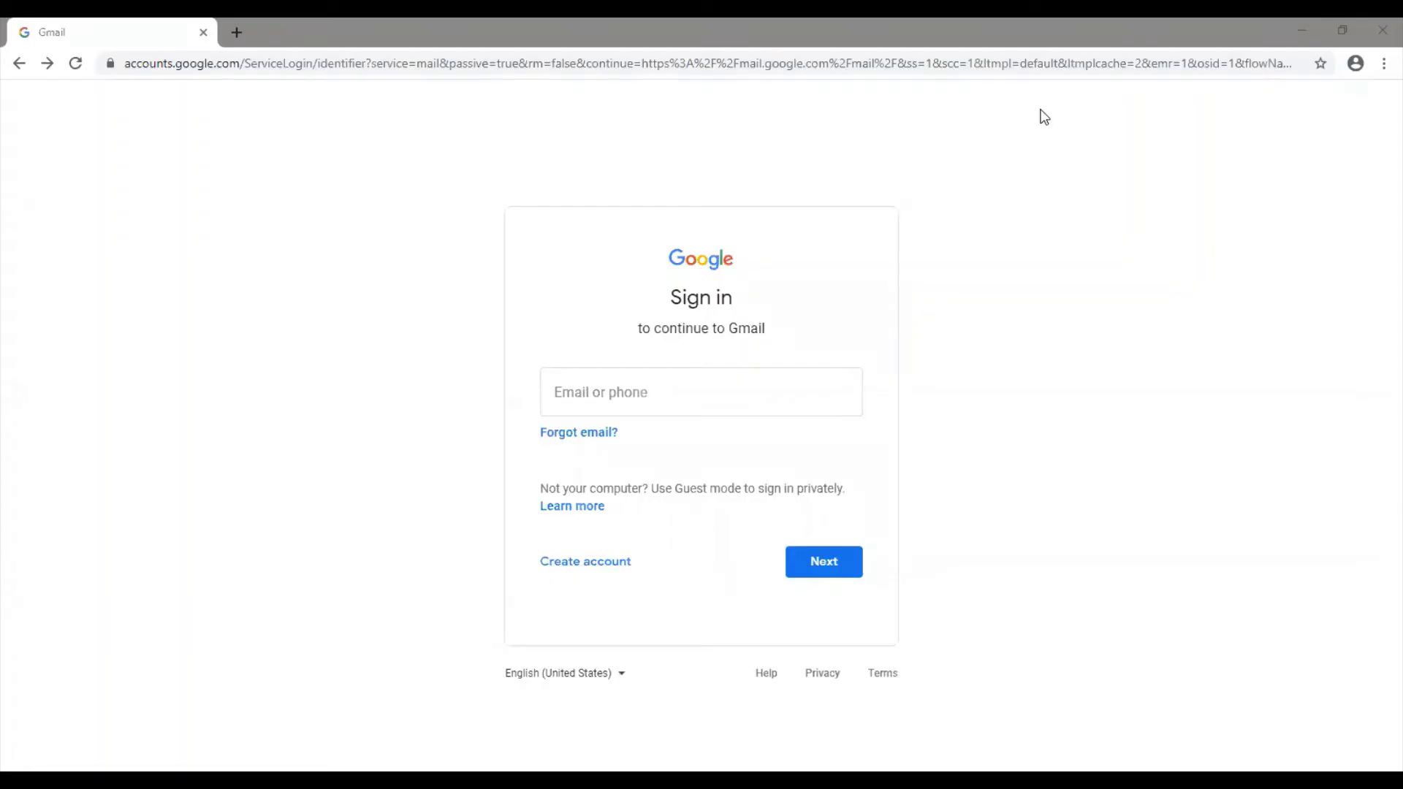
click(718, 398)
click(901, 370)
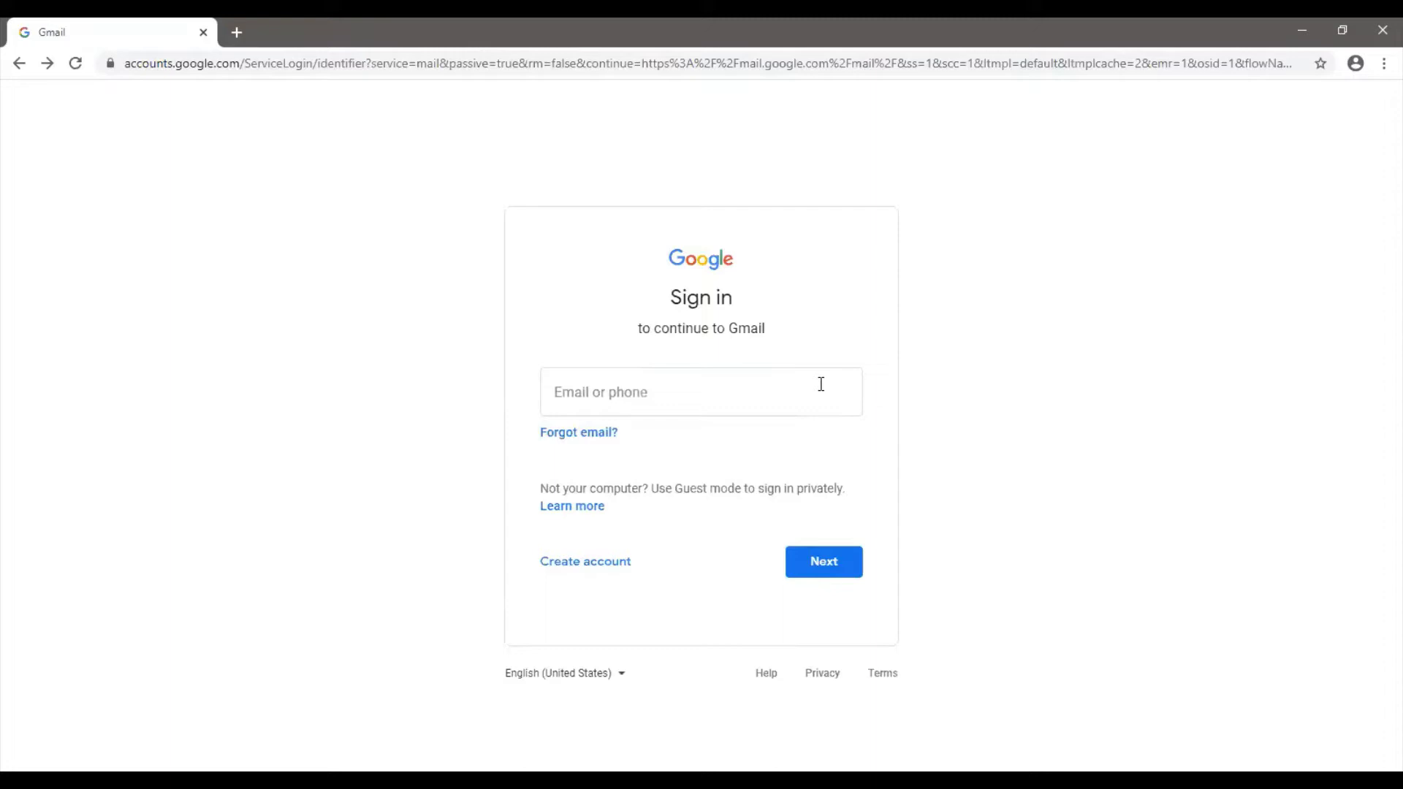
click(795, 386)
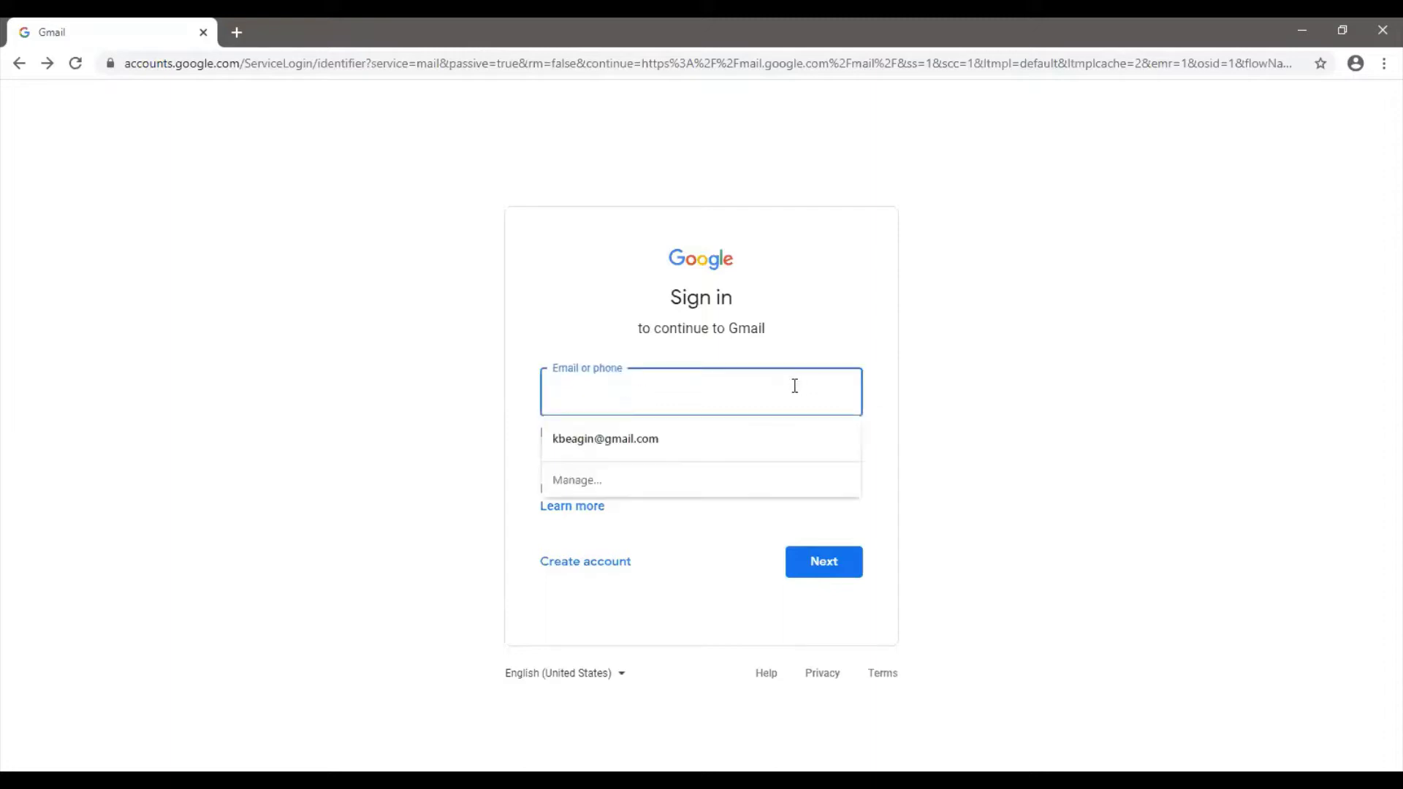
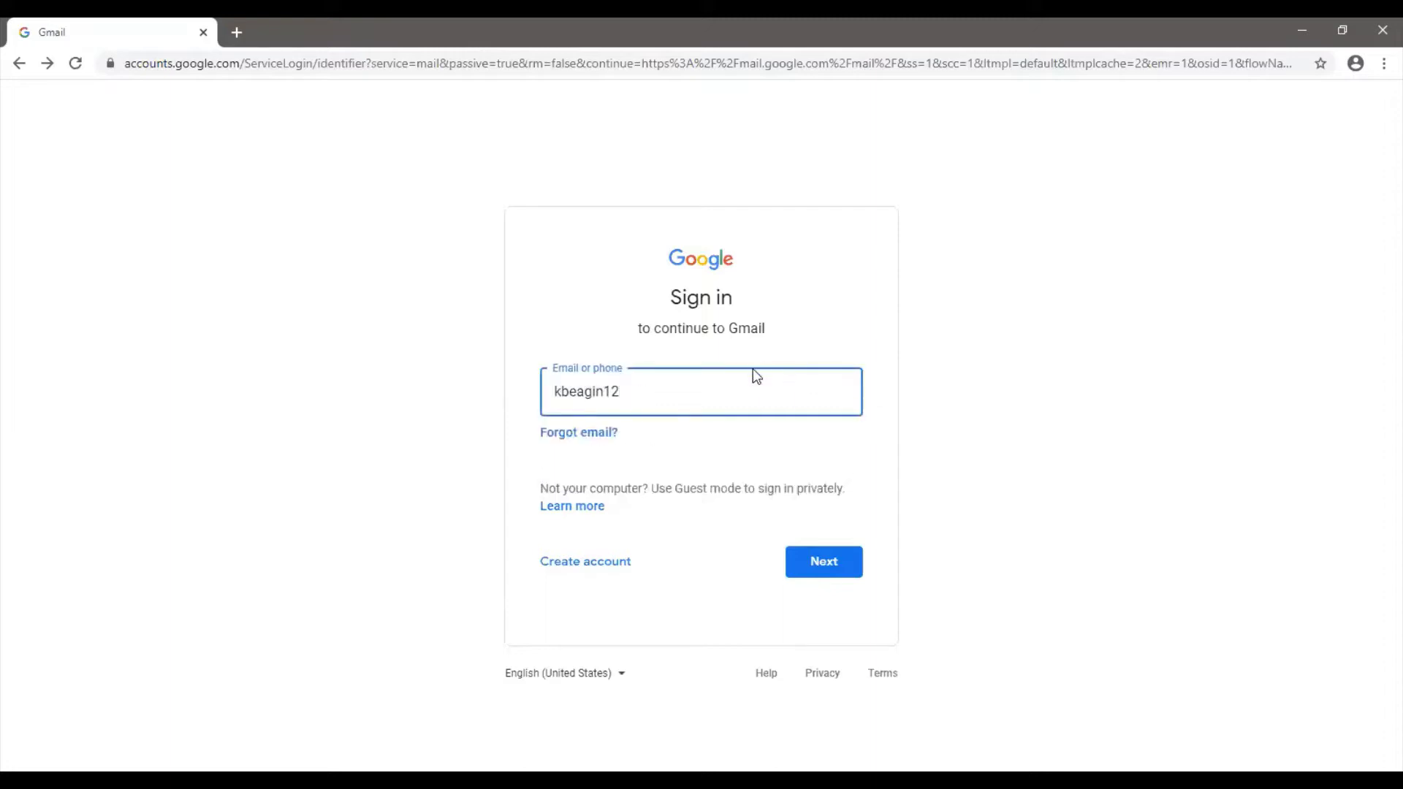
click(830, 555)
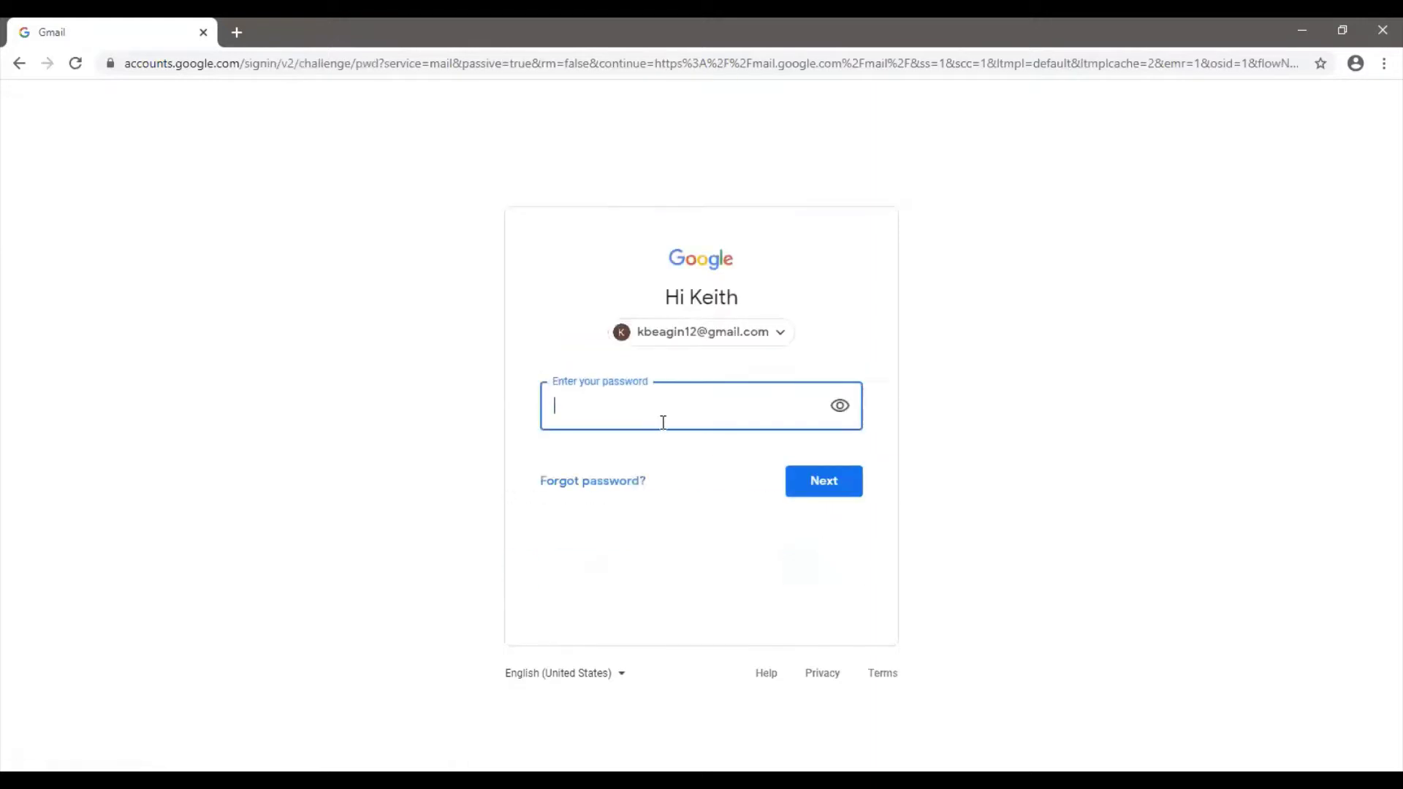
text(**********)
Submit the password so the new account's inbox loads with its two messages
click(851, 484)
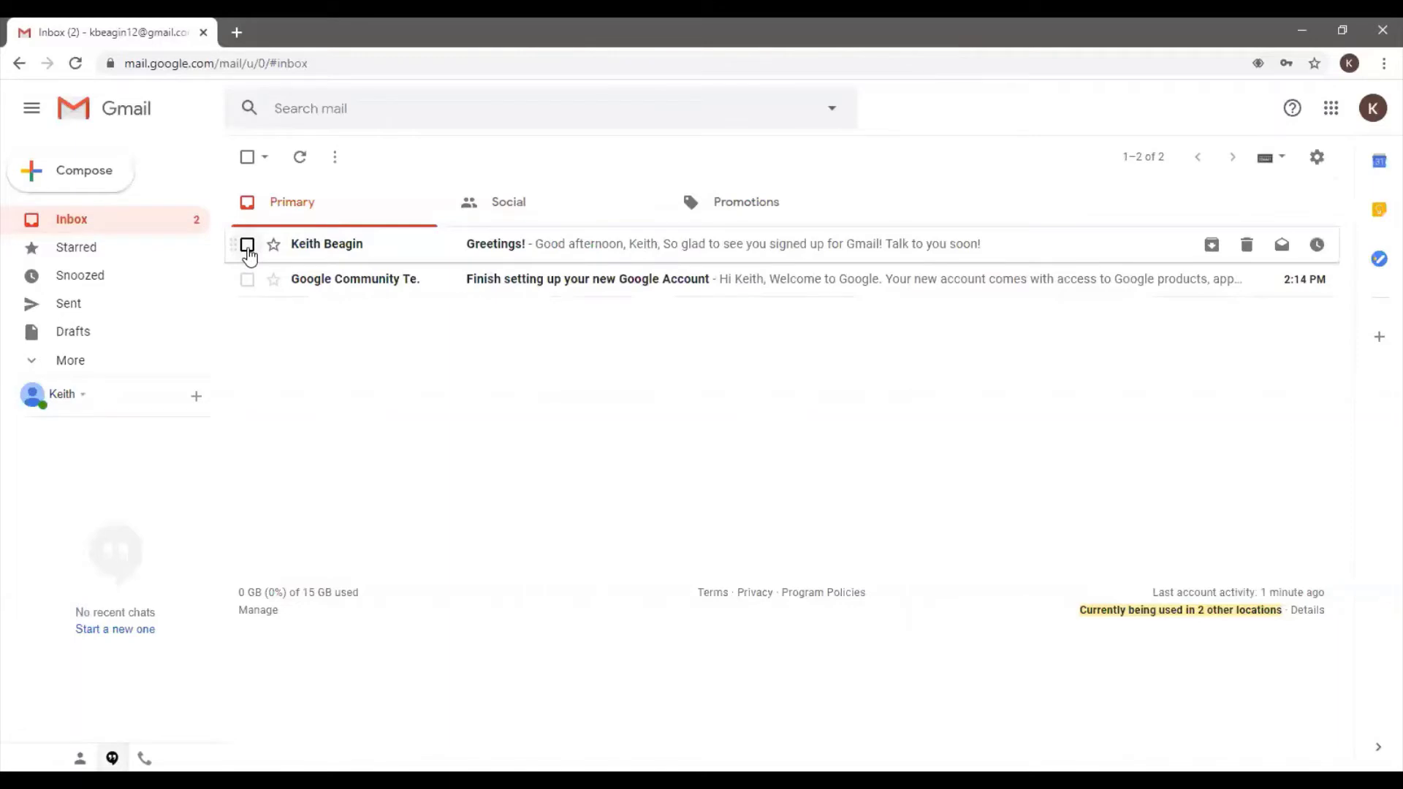
click(248, 245)
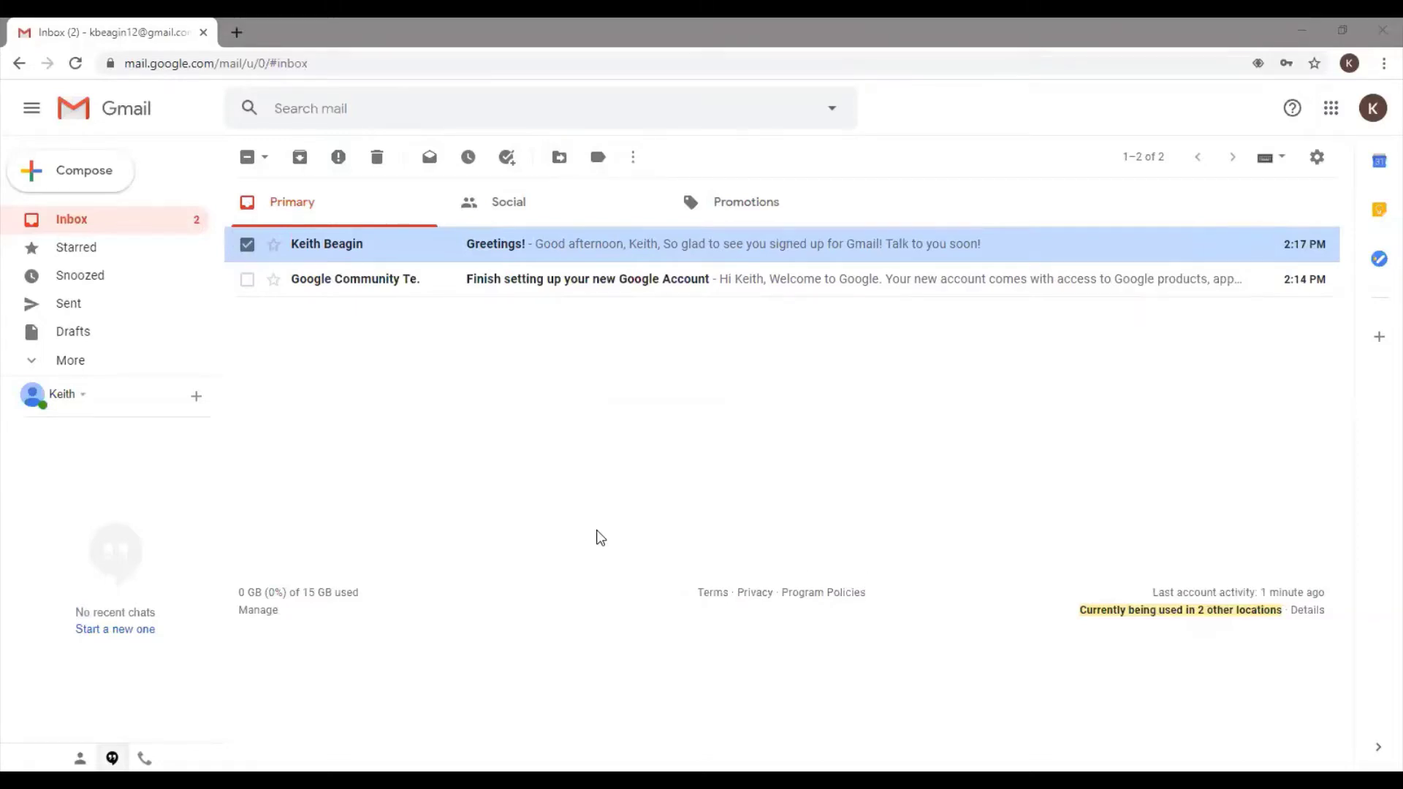
click(246, 246)
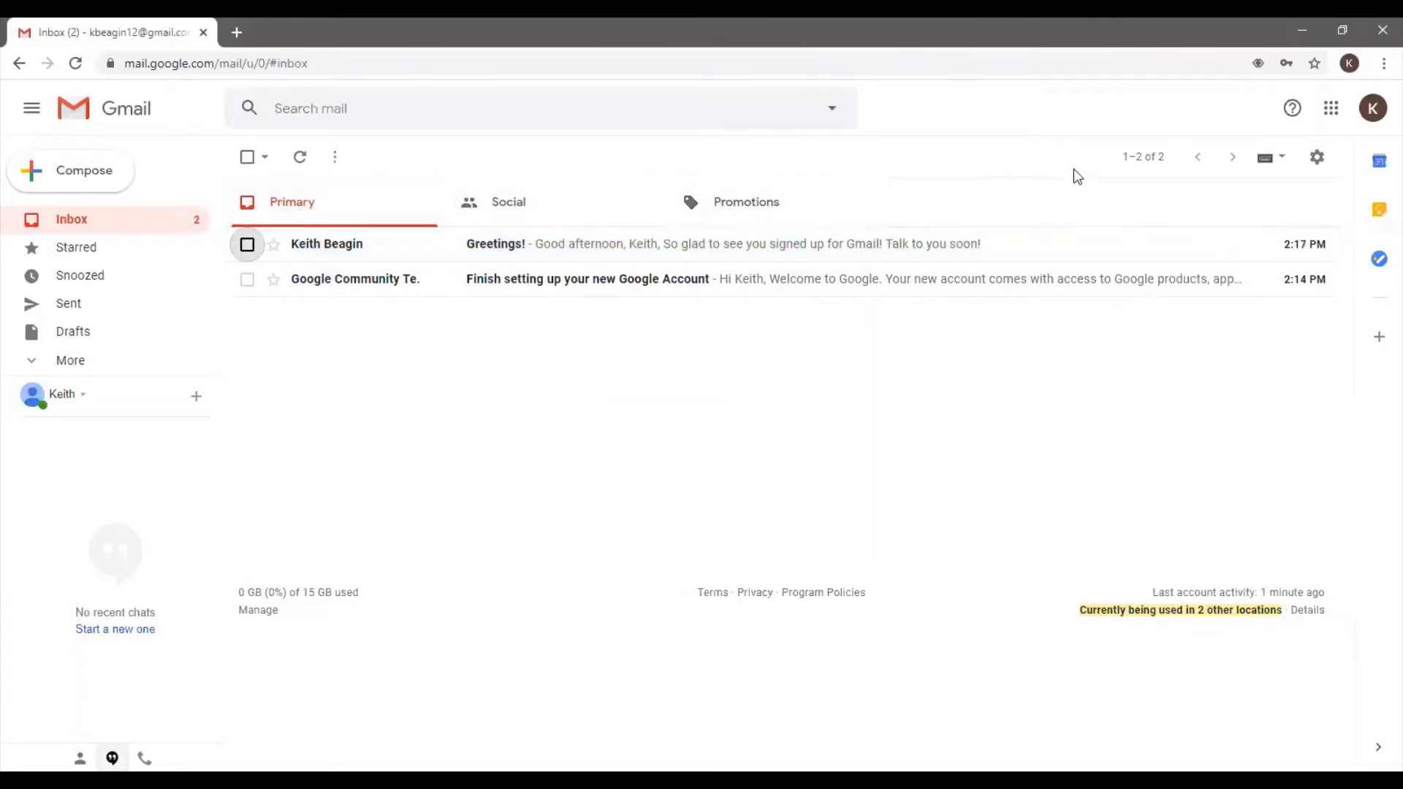
click(1138, 166)
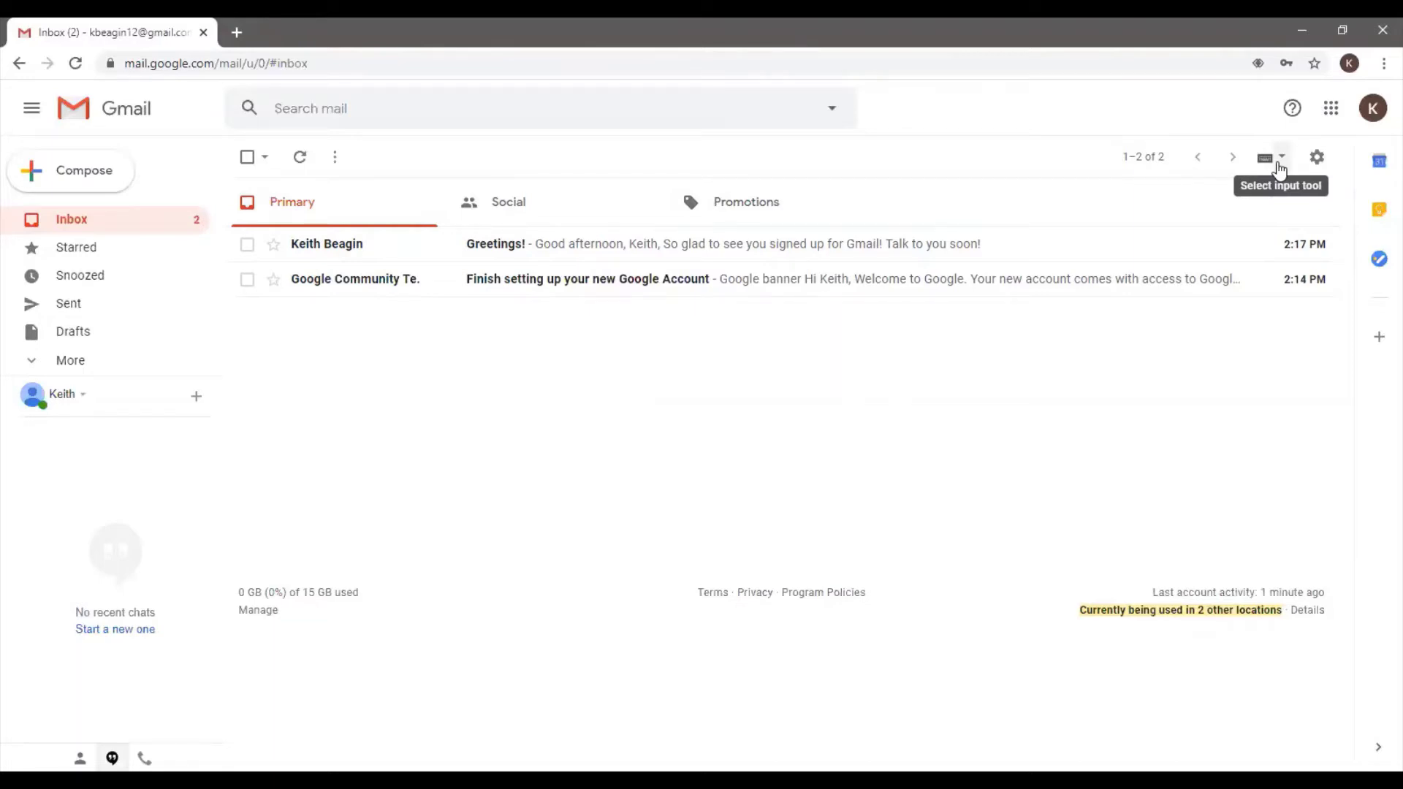
click(1280, 157)
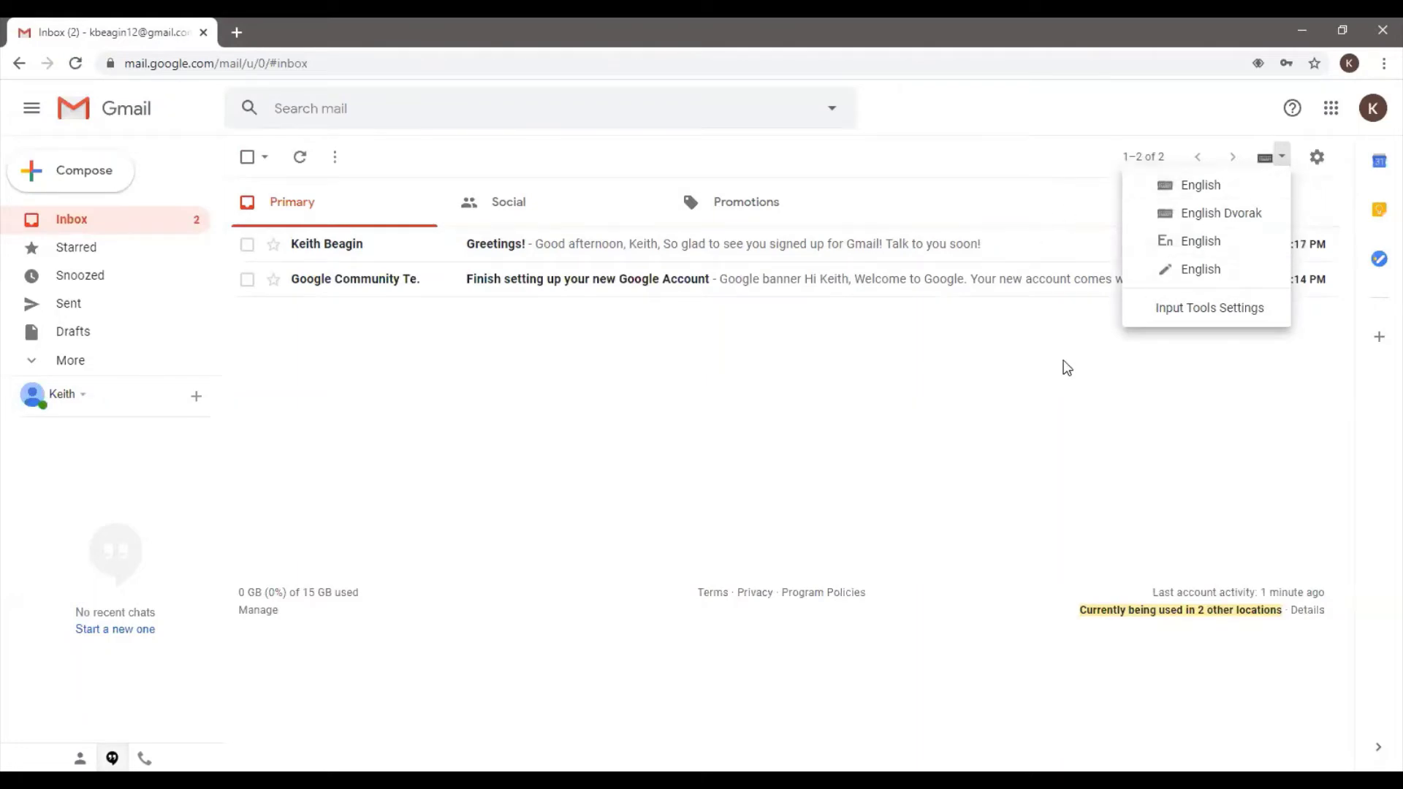
click(1018, 363)
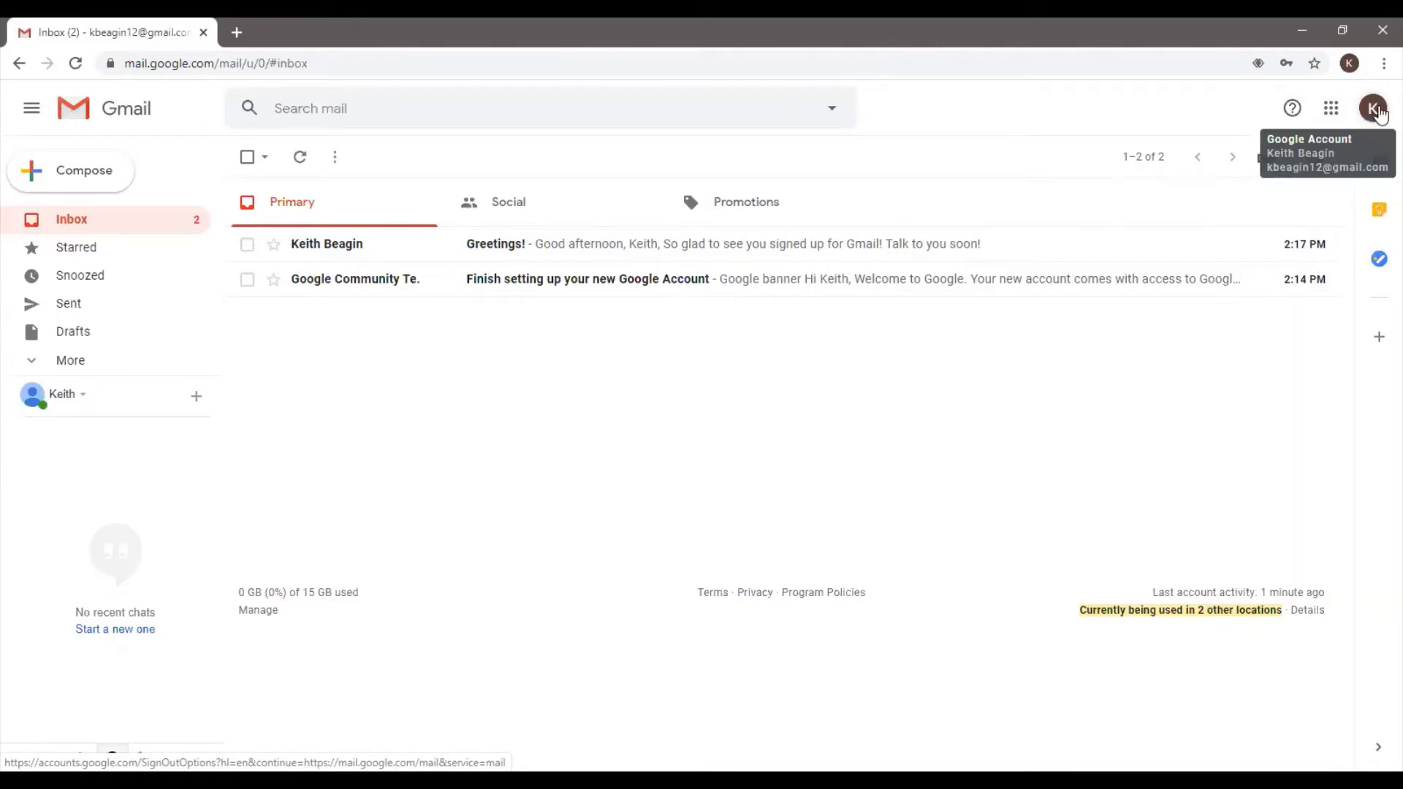
click(1372, 111)
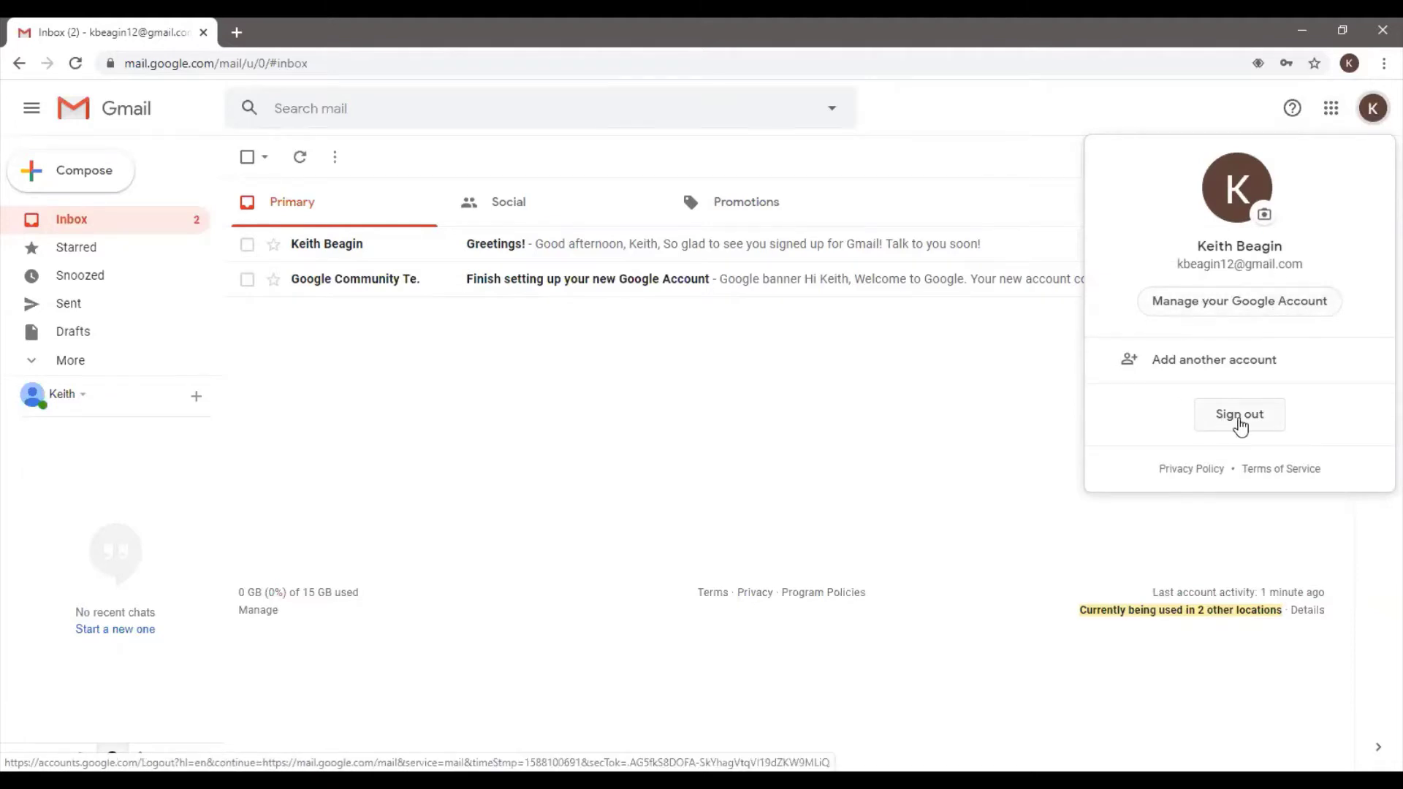
click(1377, 111)
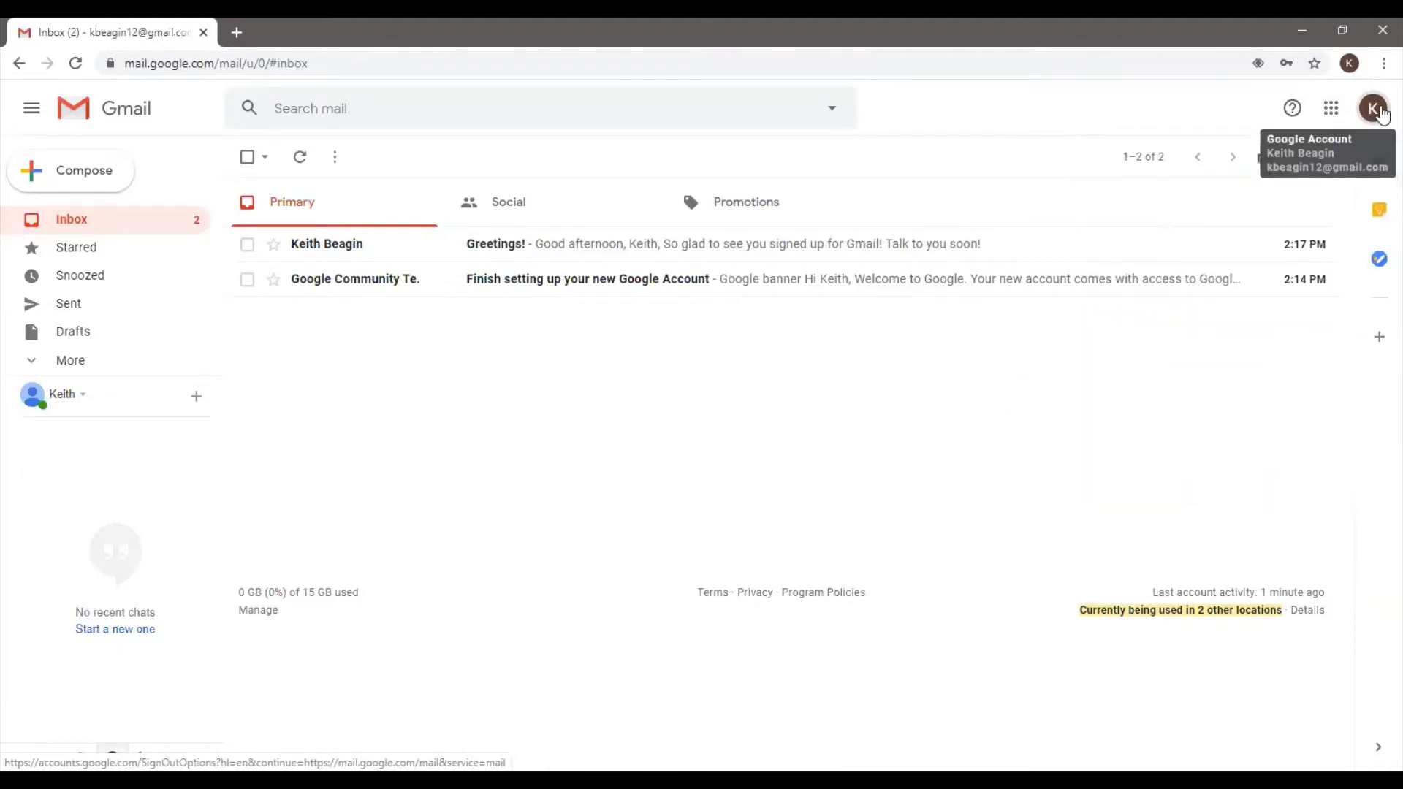
click(1333, 117)
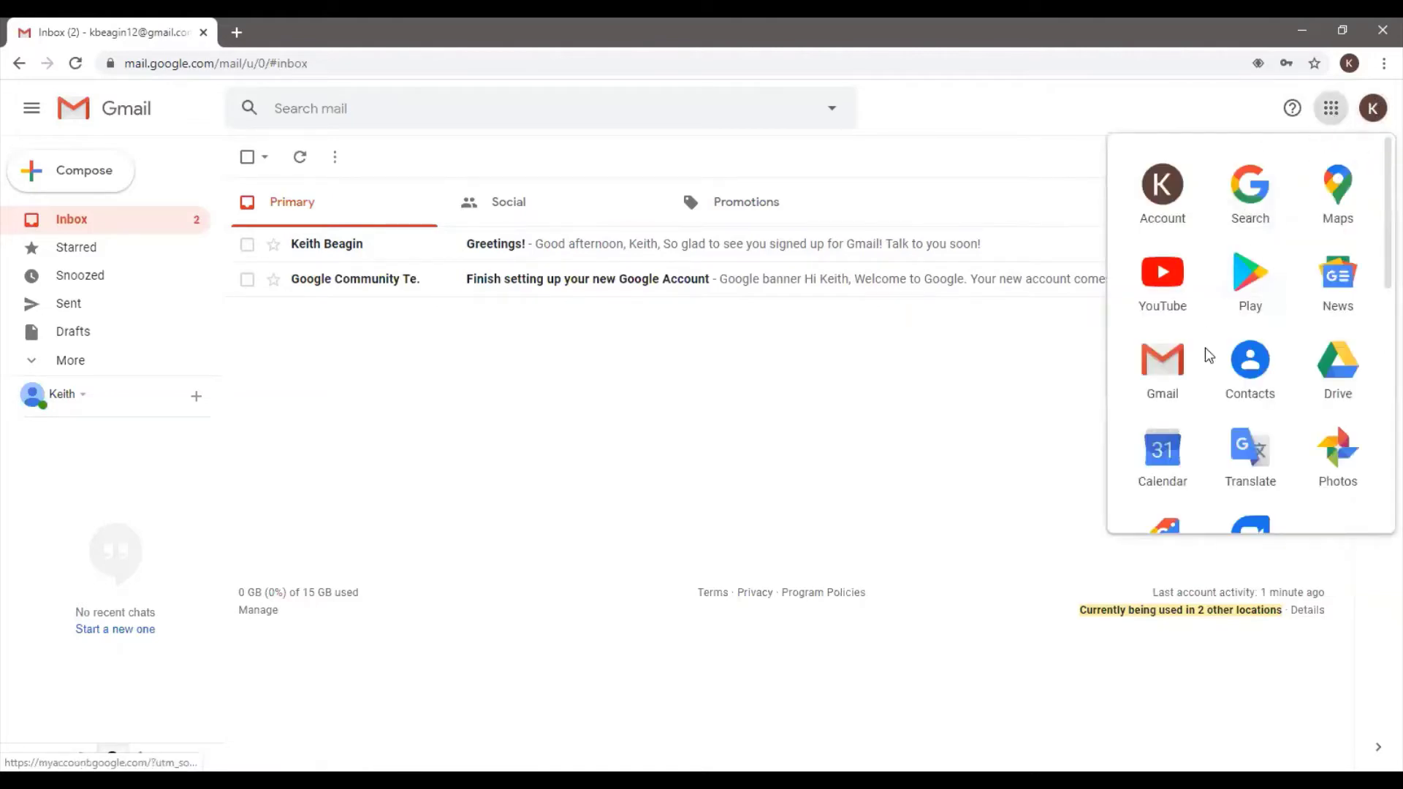
click(1338, 115)
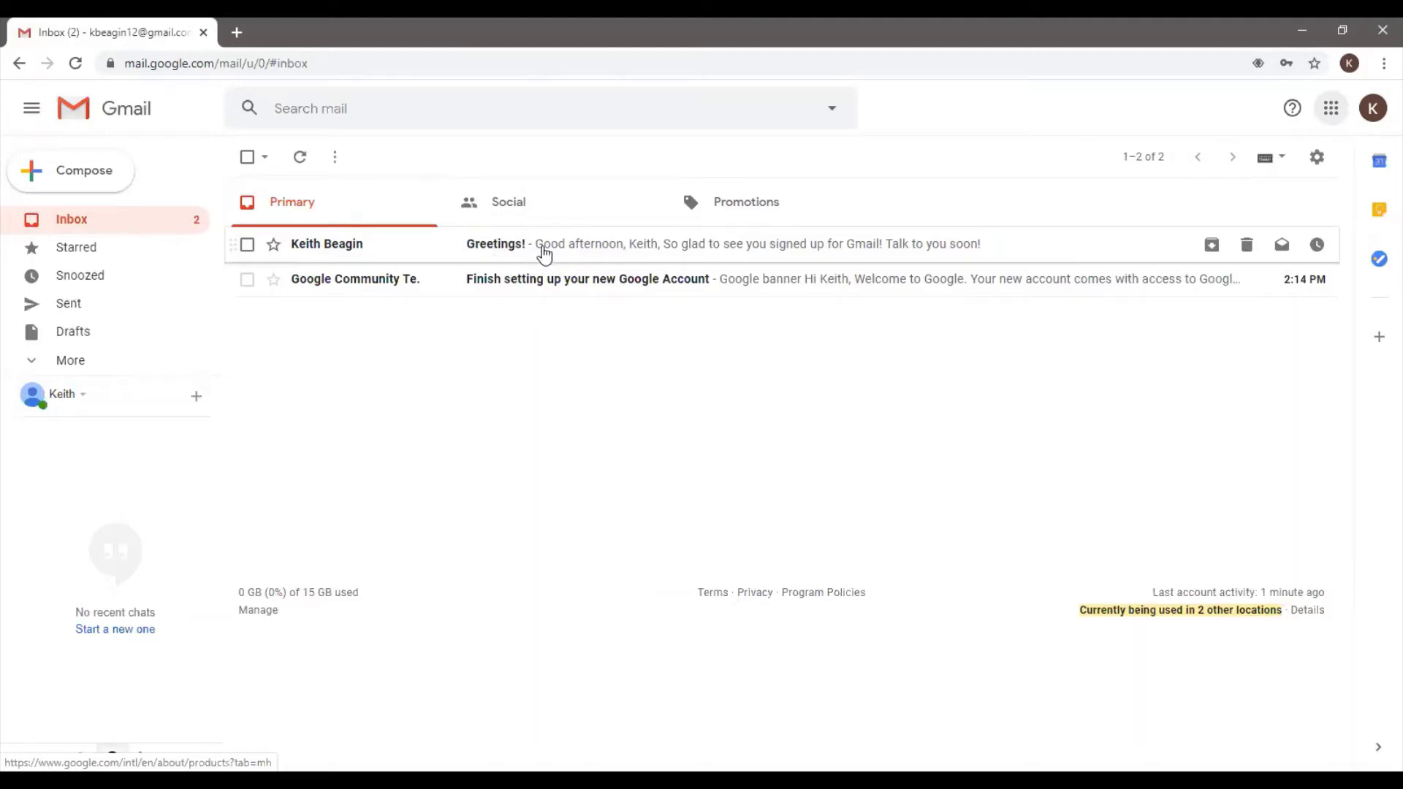
Open the Greetings! email, select the sender's address, and begin an inline reply
click(544, 255)
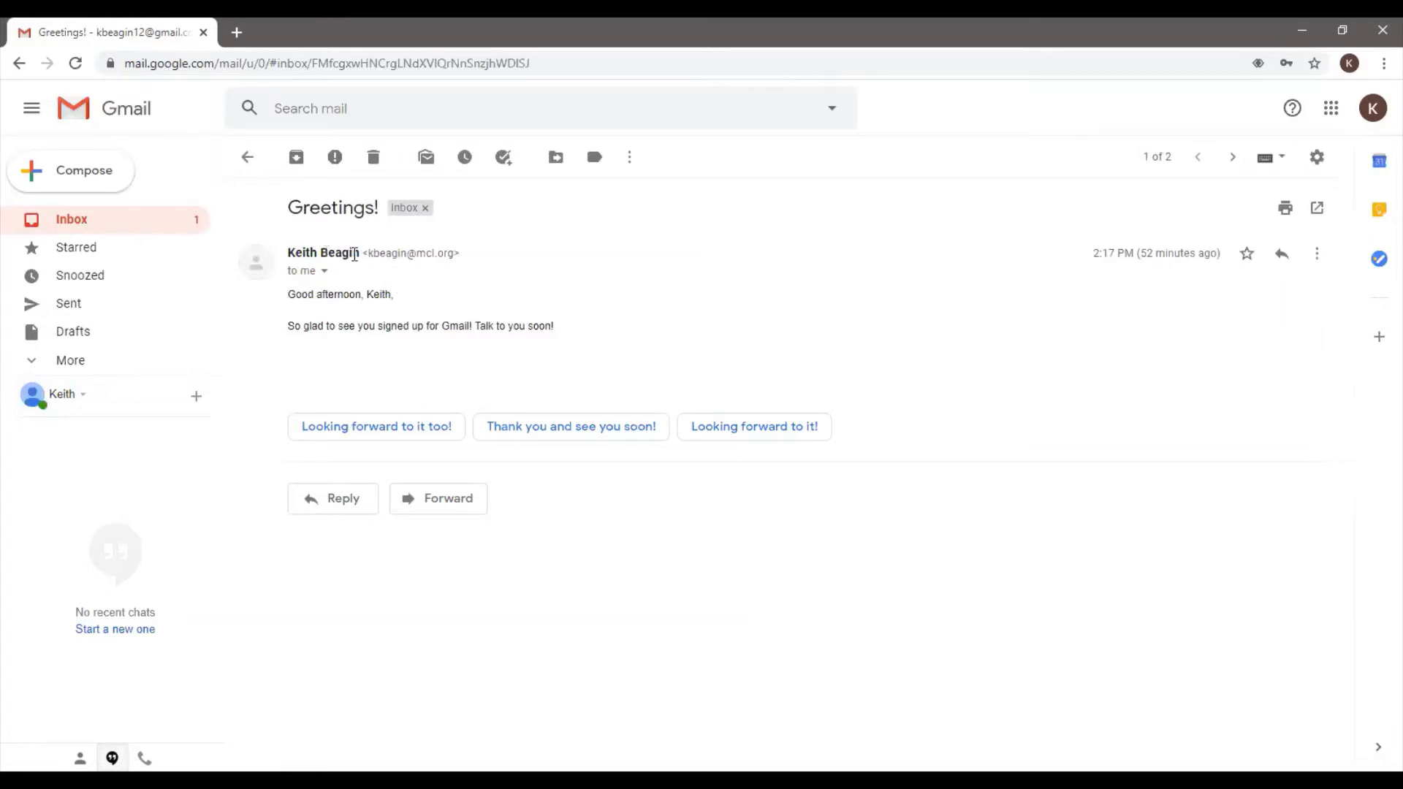
drag(363, 250, 467, 260)
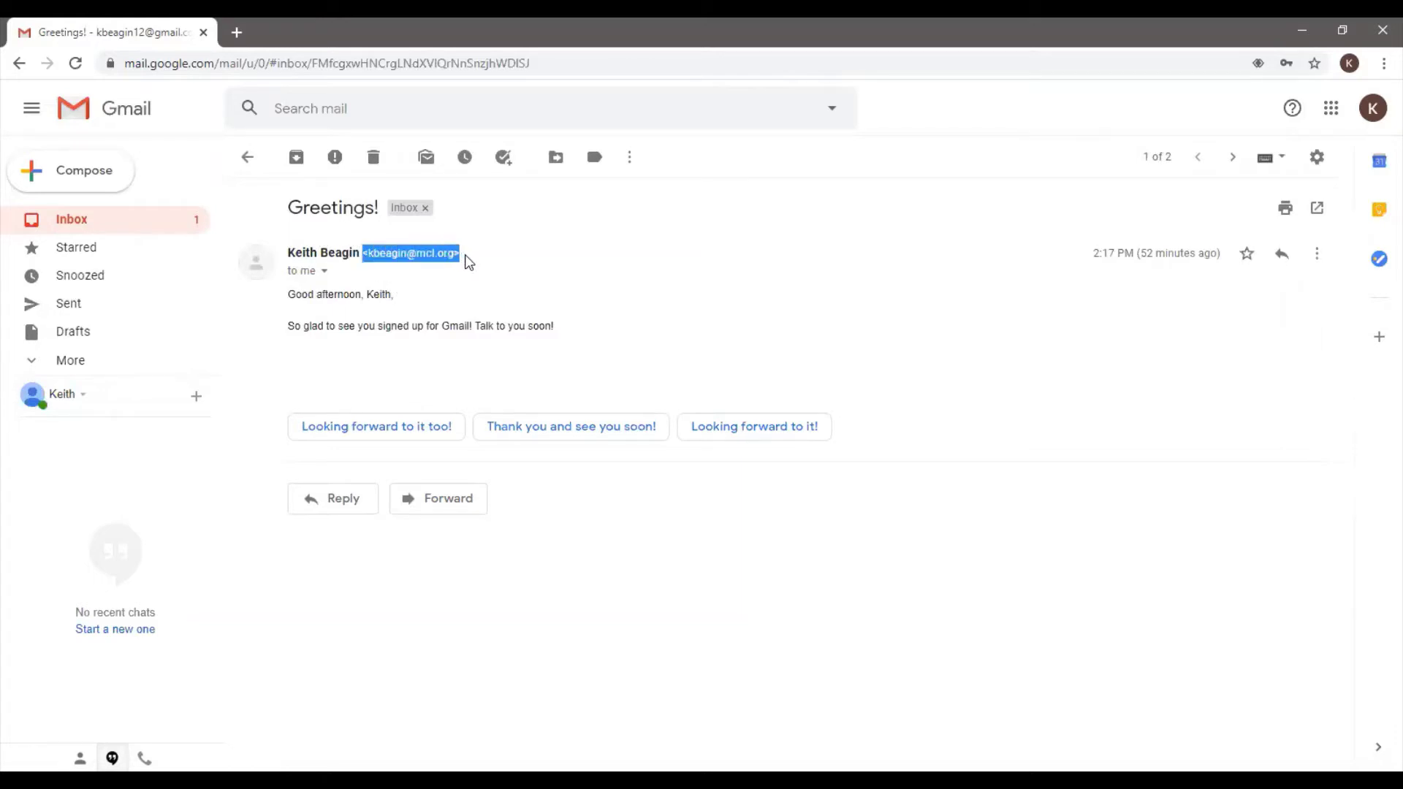
click(524, 260)
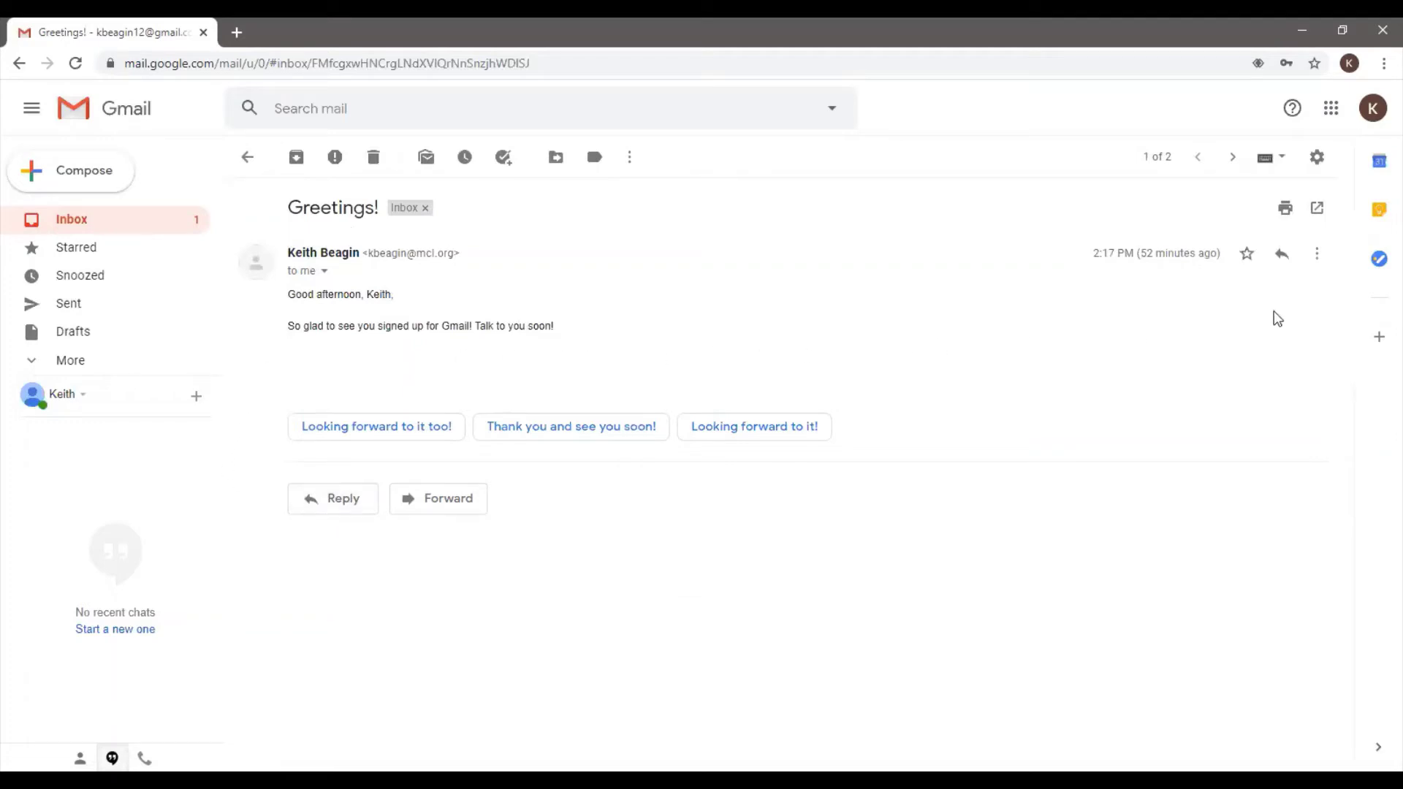
click(1284, 263)
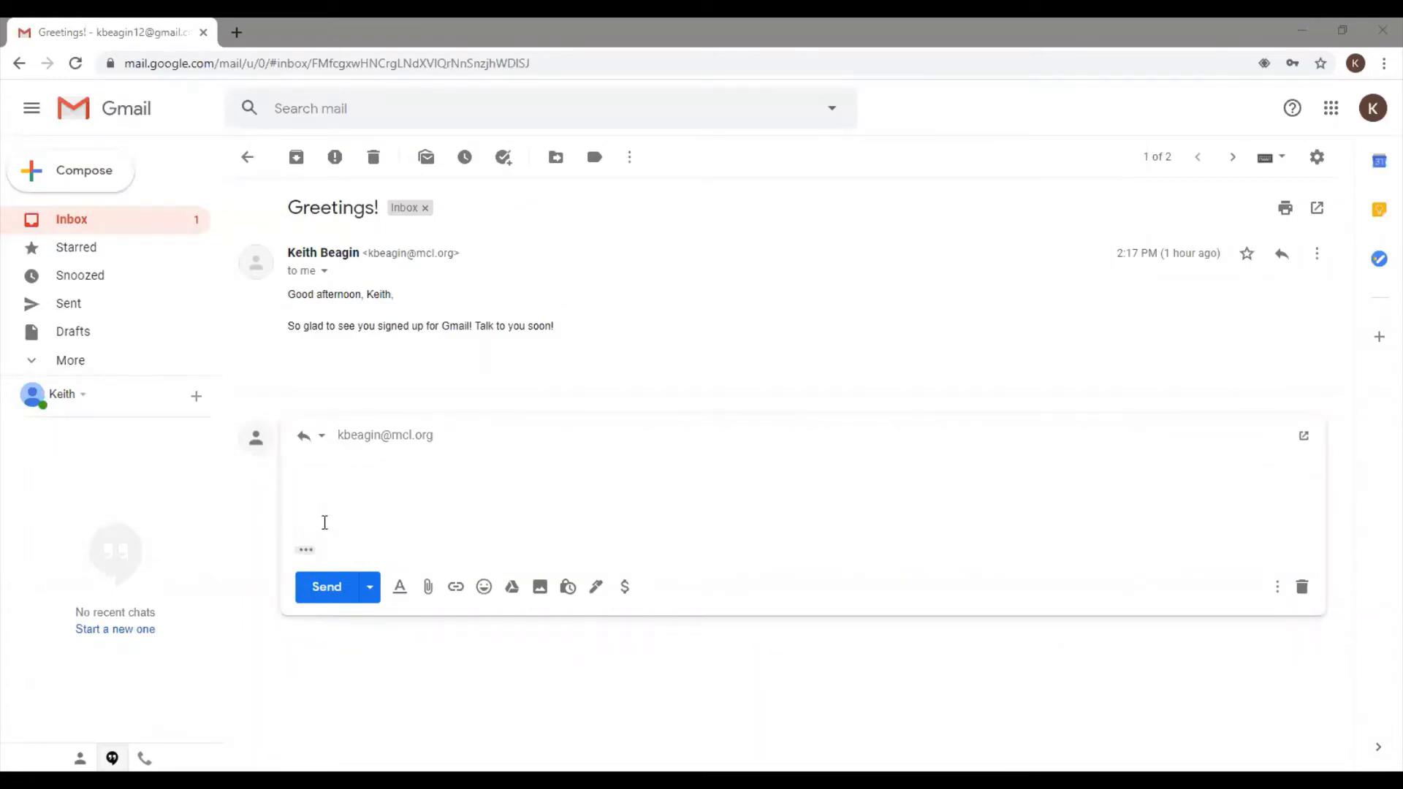
Close the reply-type dropdown and open the Greetings! message's More menu
click(322, 439)
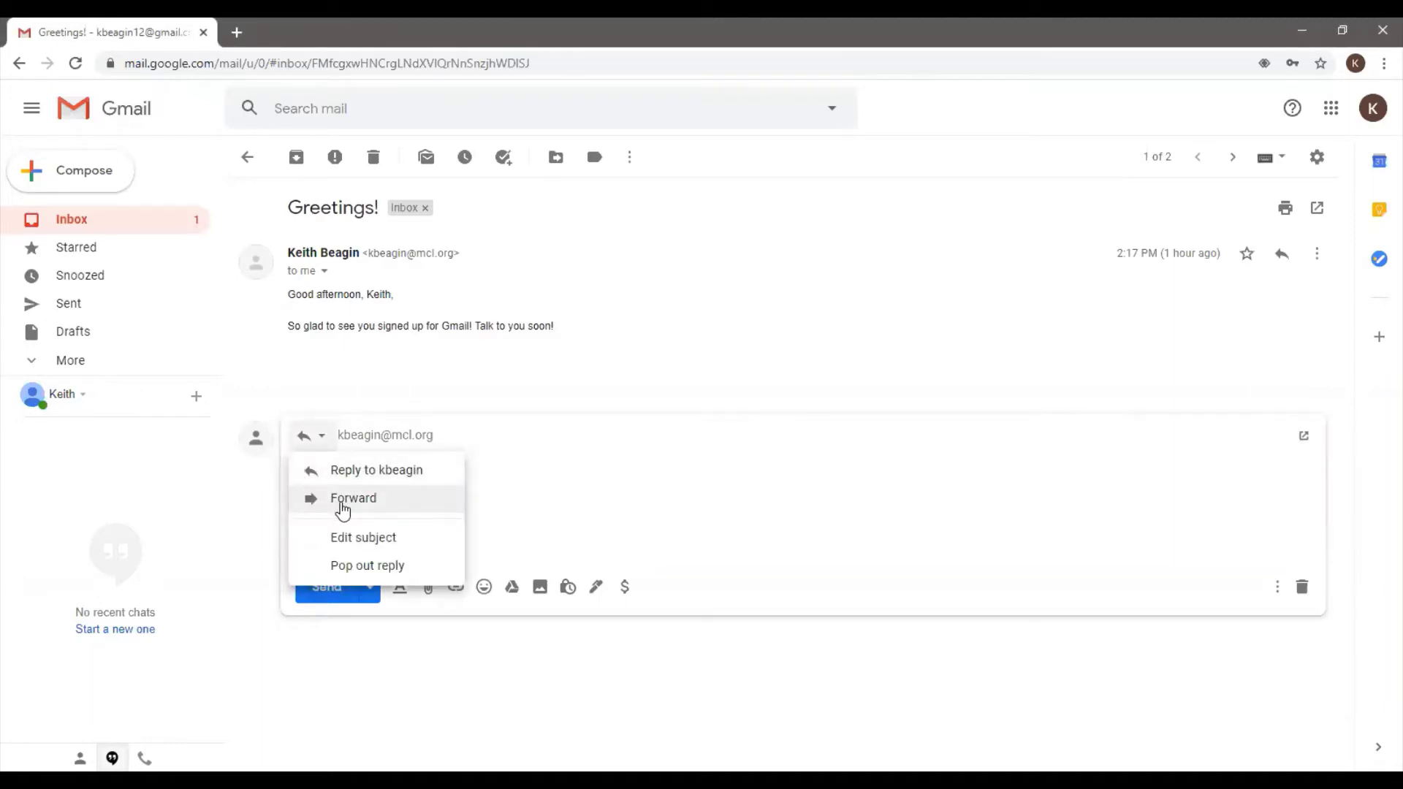
click(1318, 257)
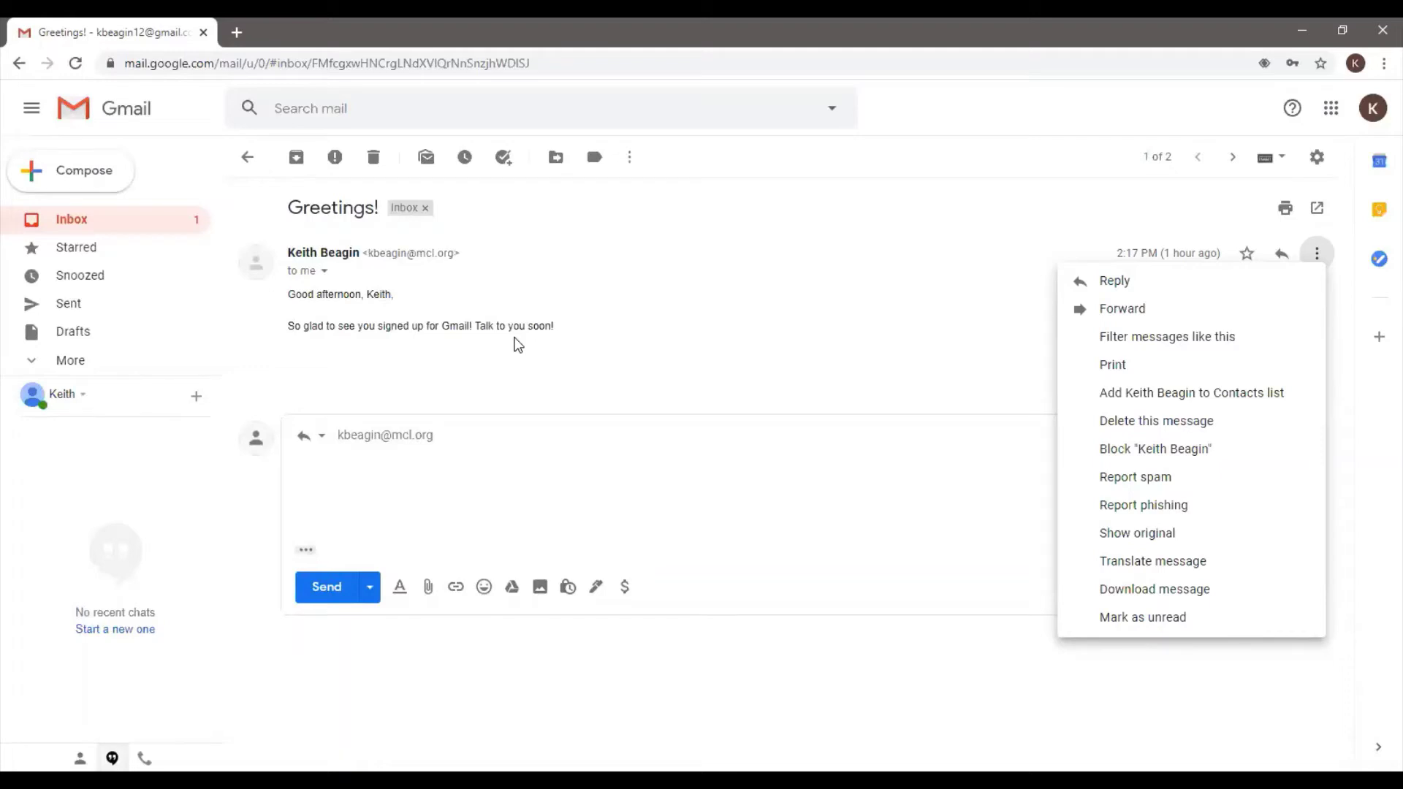
Switch the reply to Forward and add two recipient e-mail addresses in the To field
click(321, 437)
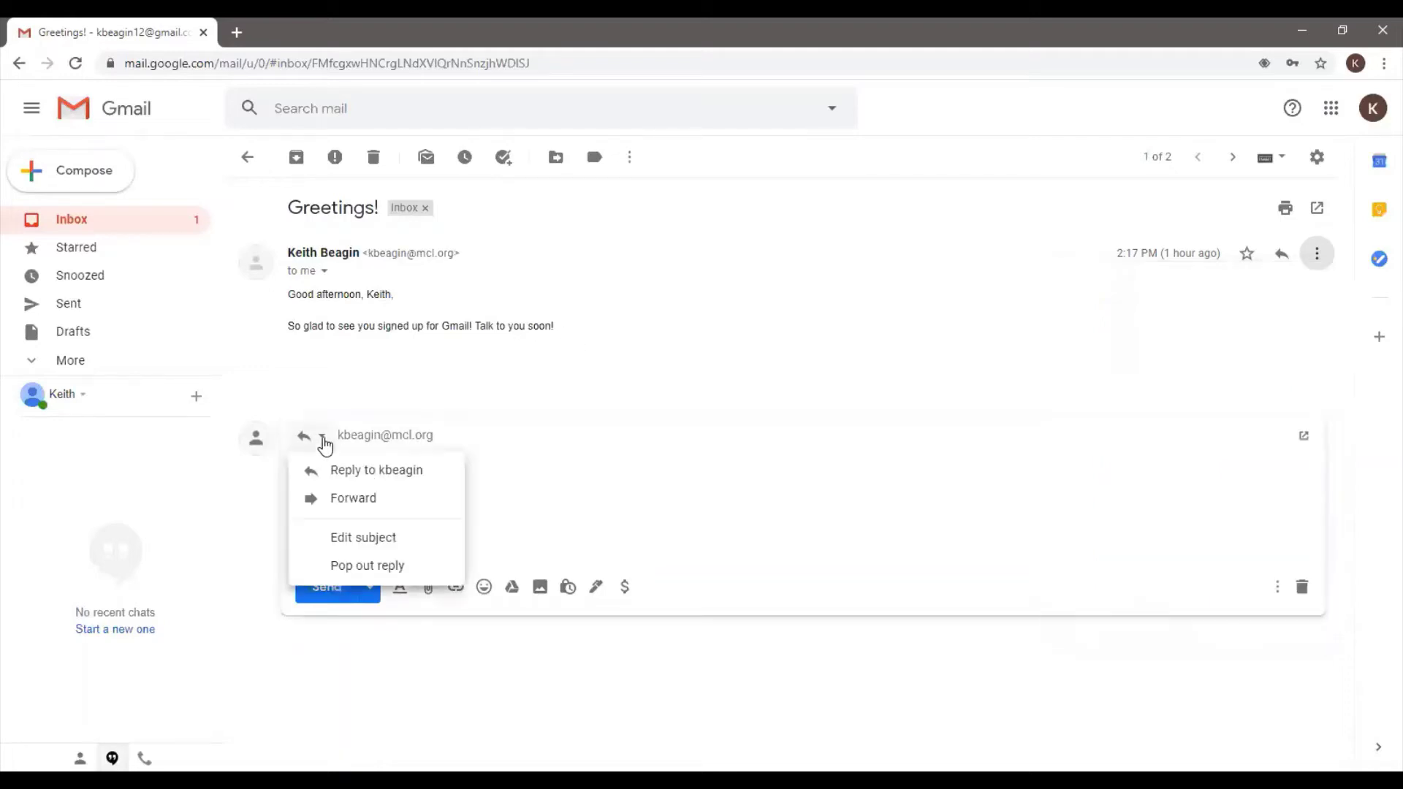
click(333, 500)
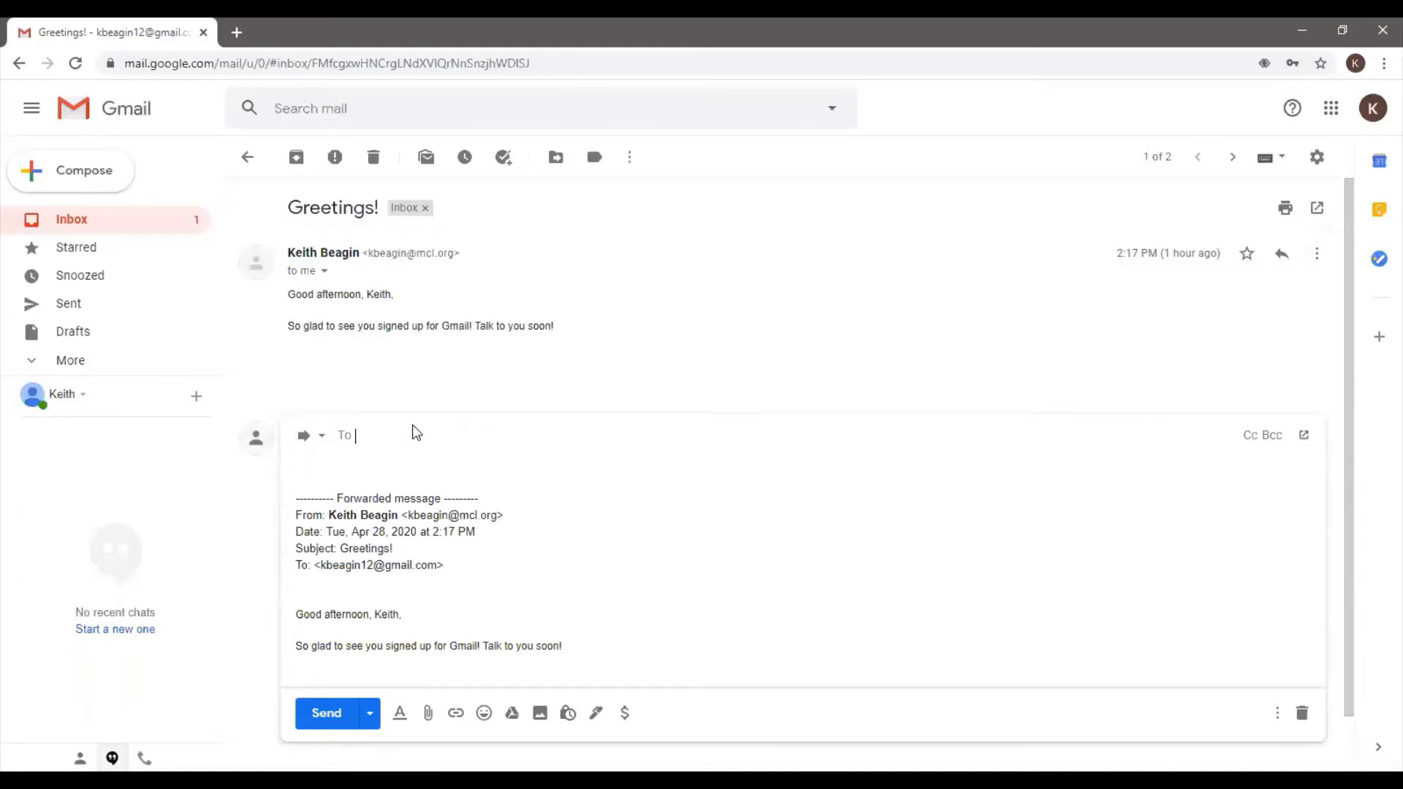
key(Return)
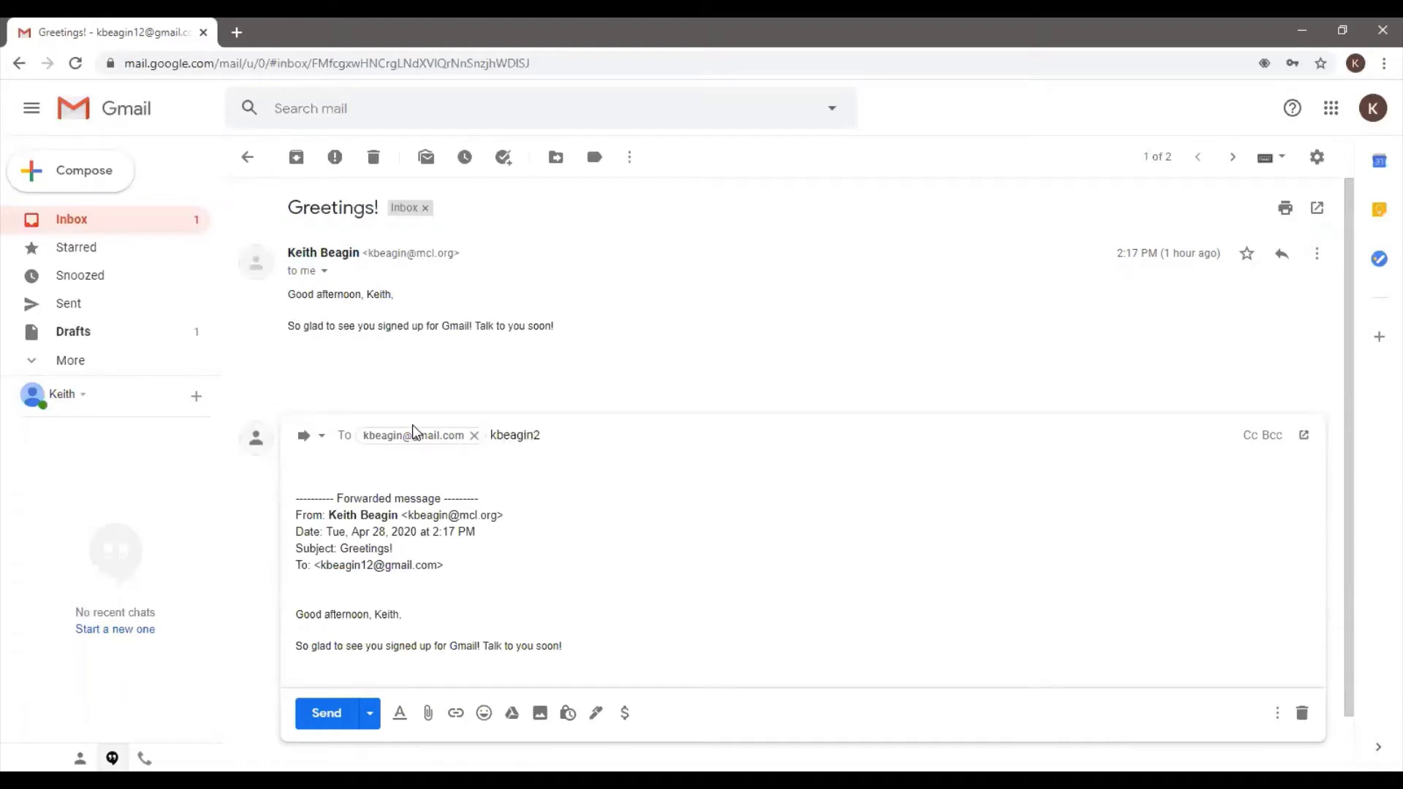
key(Return)
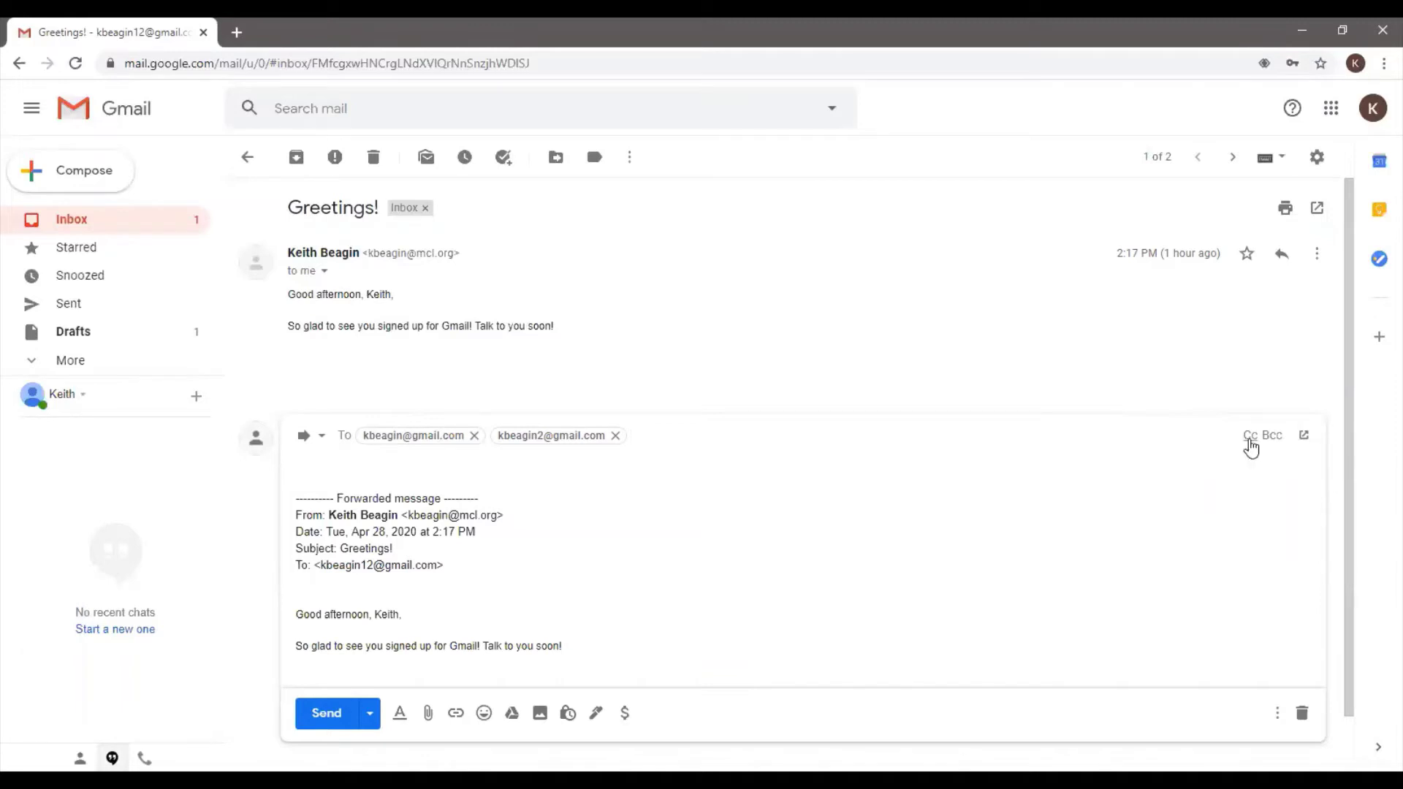
Add empty Cc and Bcc lines below the two To recipients
click(1248, 437)
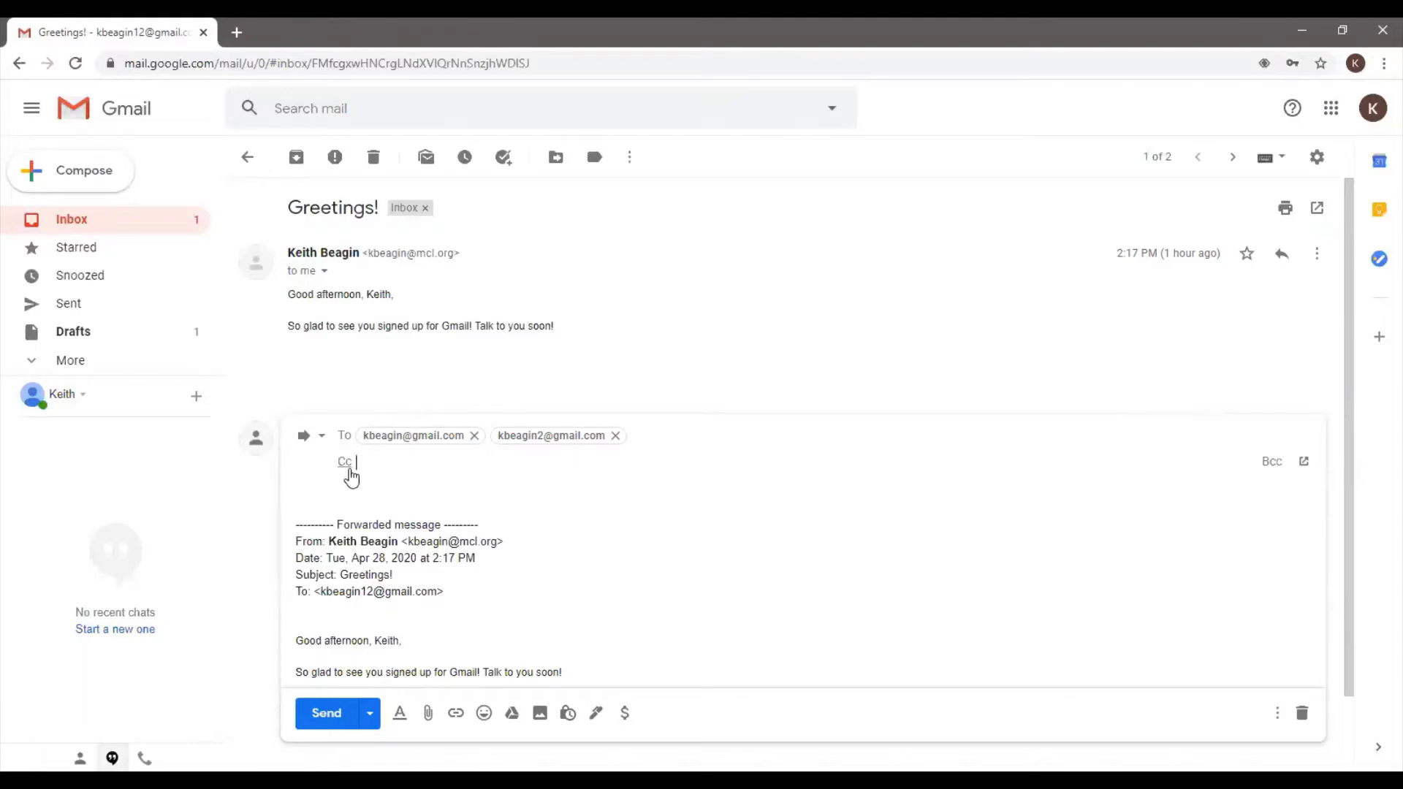
click(1271, 468)
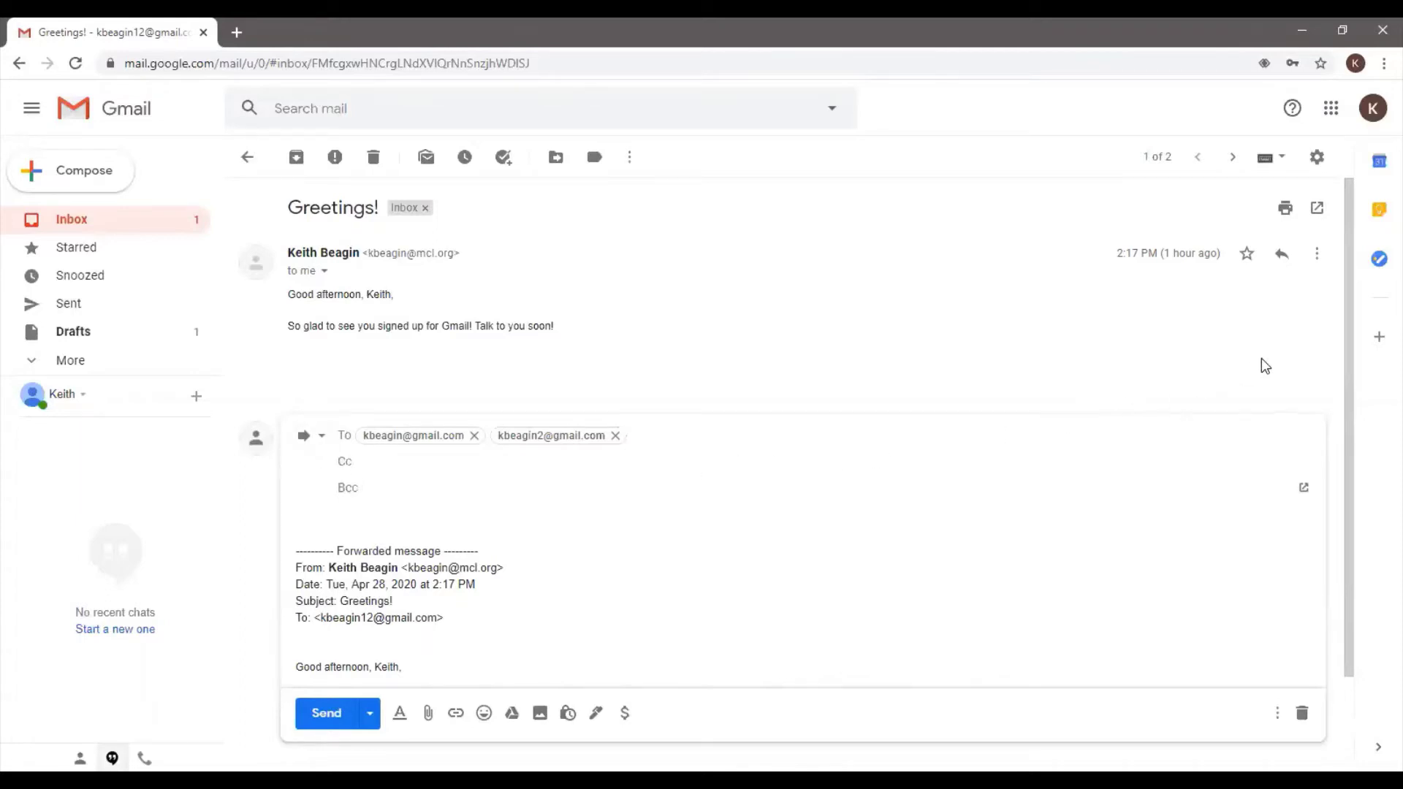
Open the received message's More menu to see filter, print, block and report options
click(1317, 260)
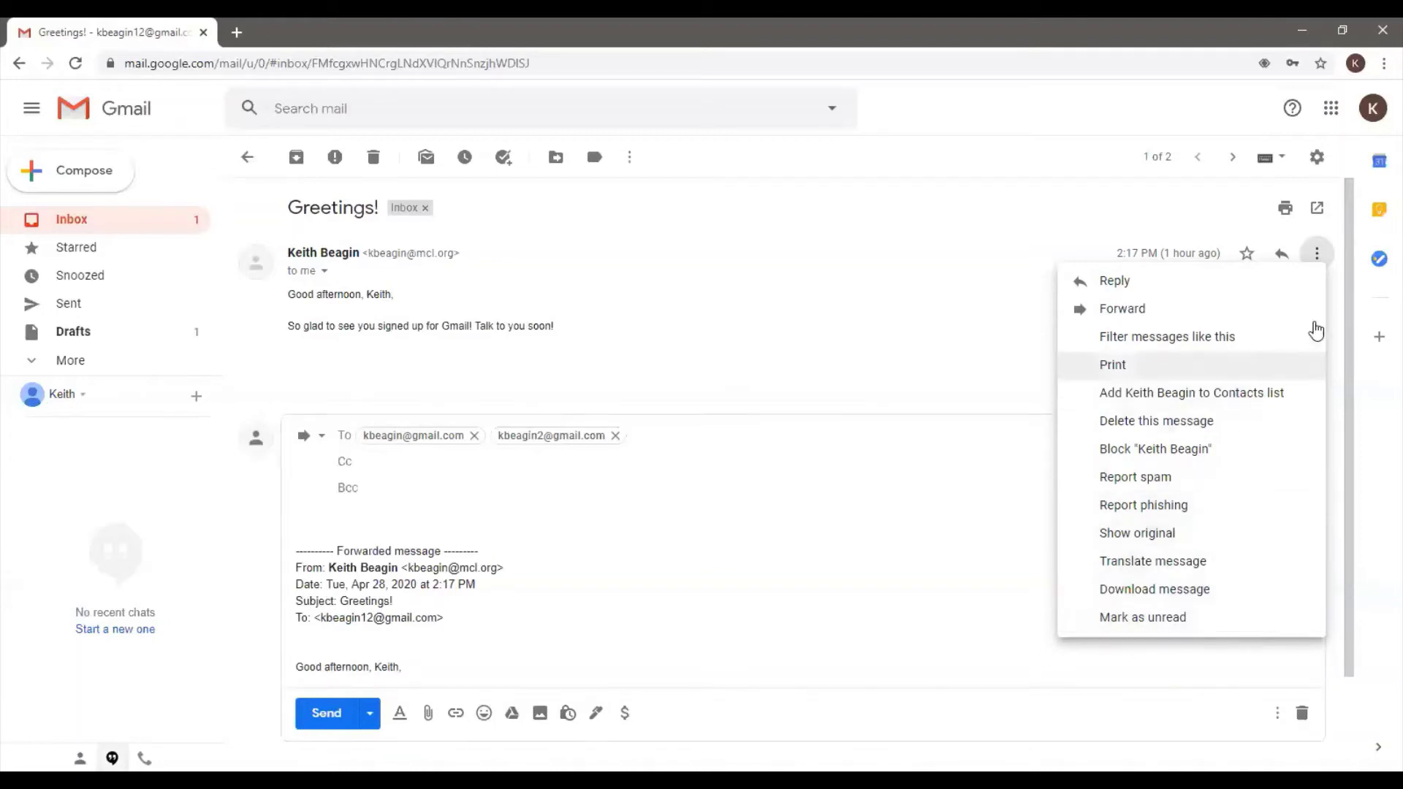
Dismiss the message's More menu so the forward draft is visible again
click(1319, 255)
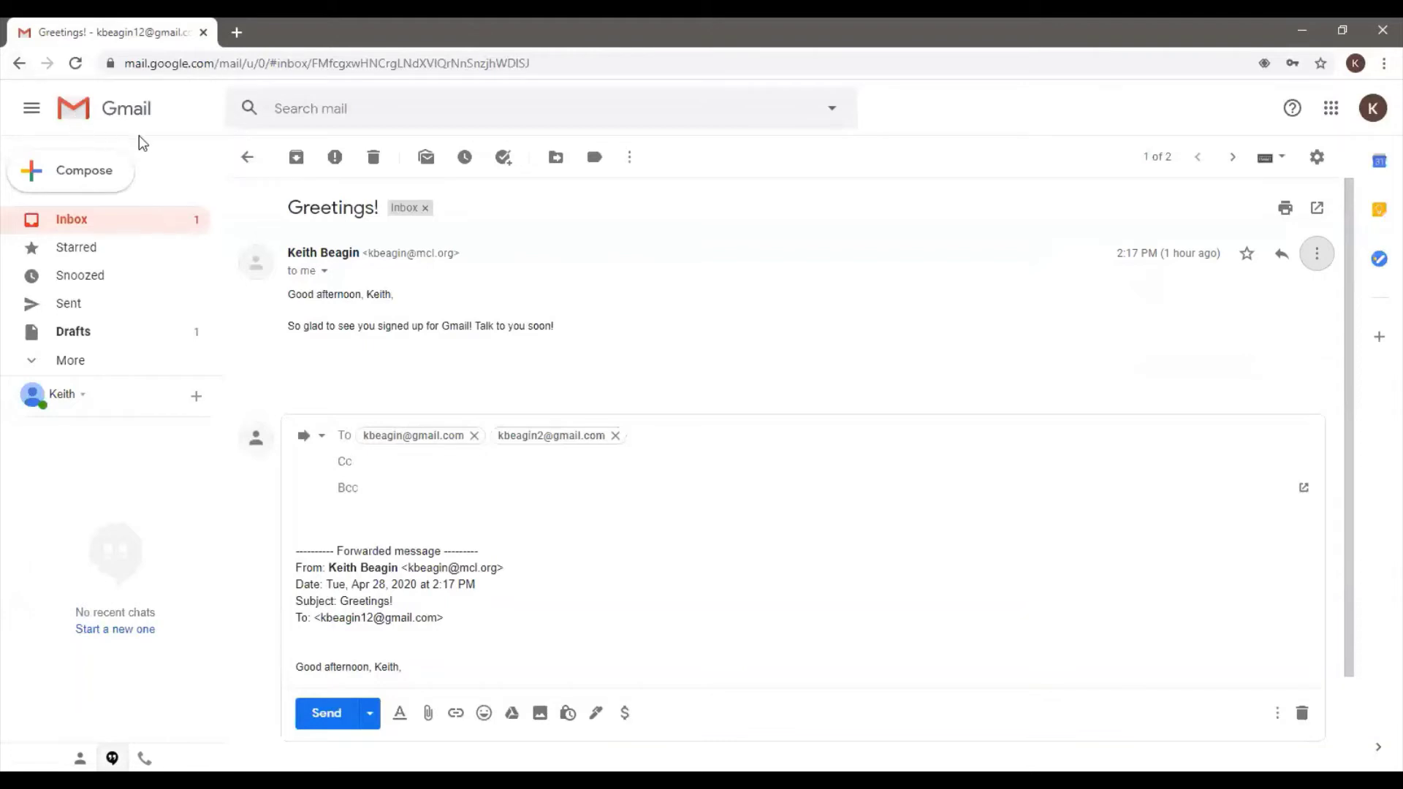
Go back to the Primary inbox list, where 'Greetings!' now shows its saved draft
click(245, 167)
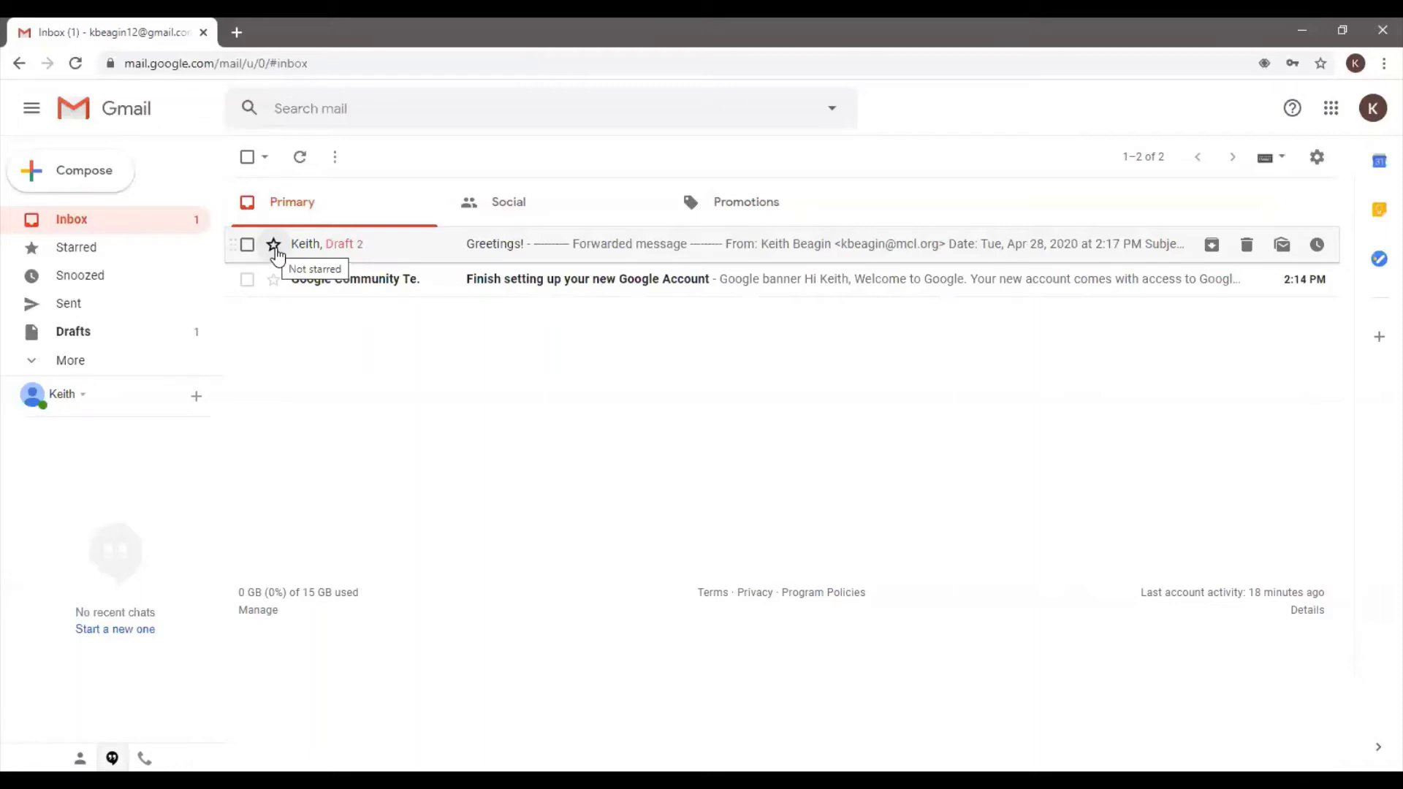
Add a star to the 'Greetings!' thread at the top of the Primary inbox
click(273, 244)
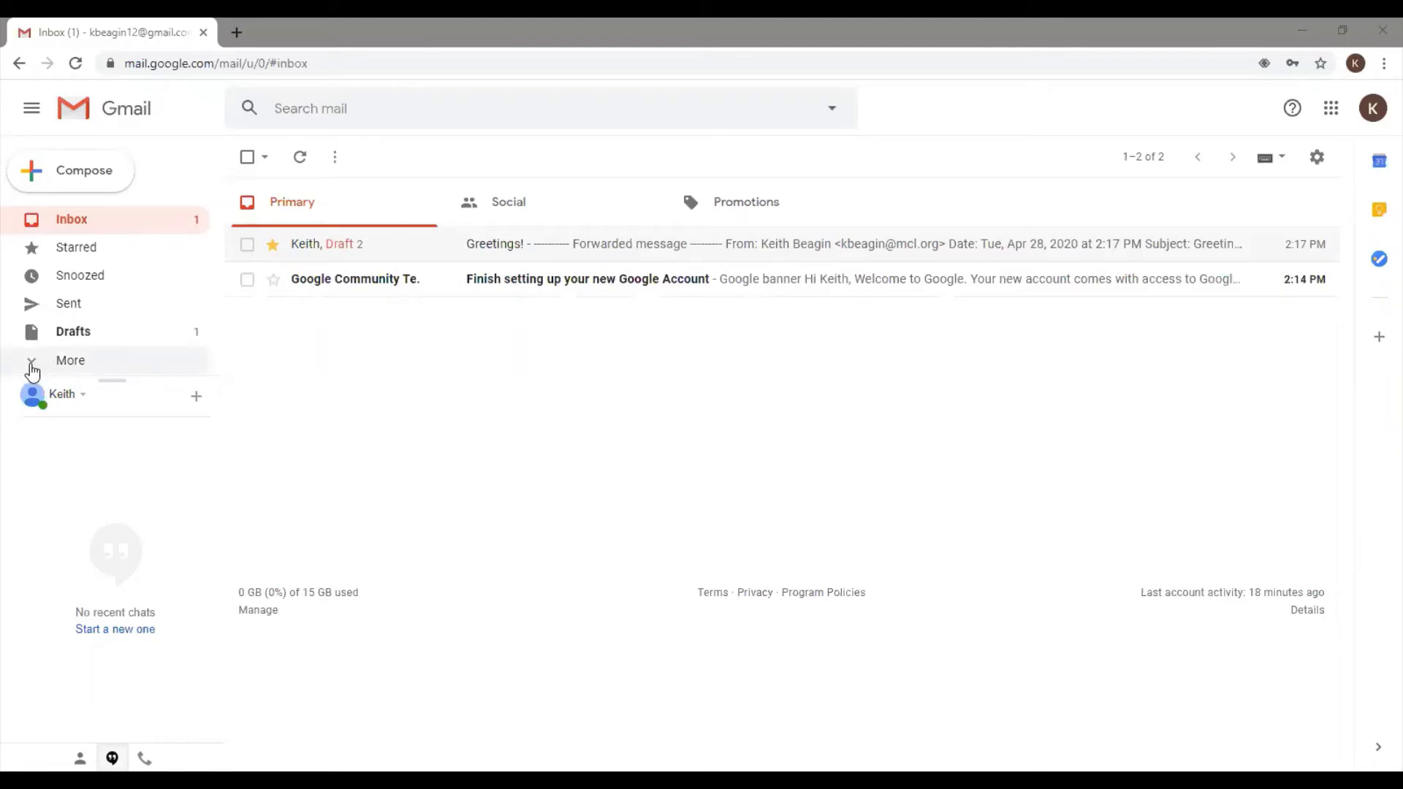
Expand the sidebar with More to reveal the Important and Chats folders
click(32, 369)
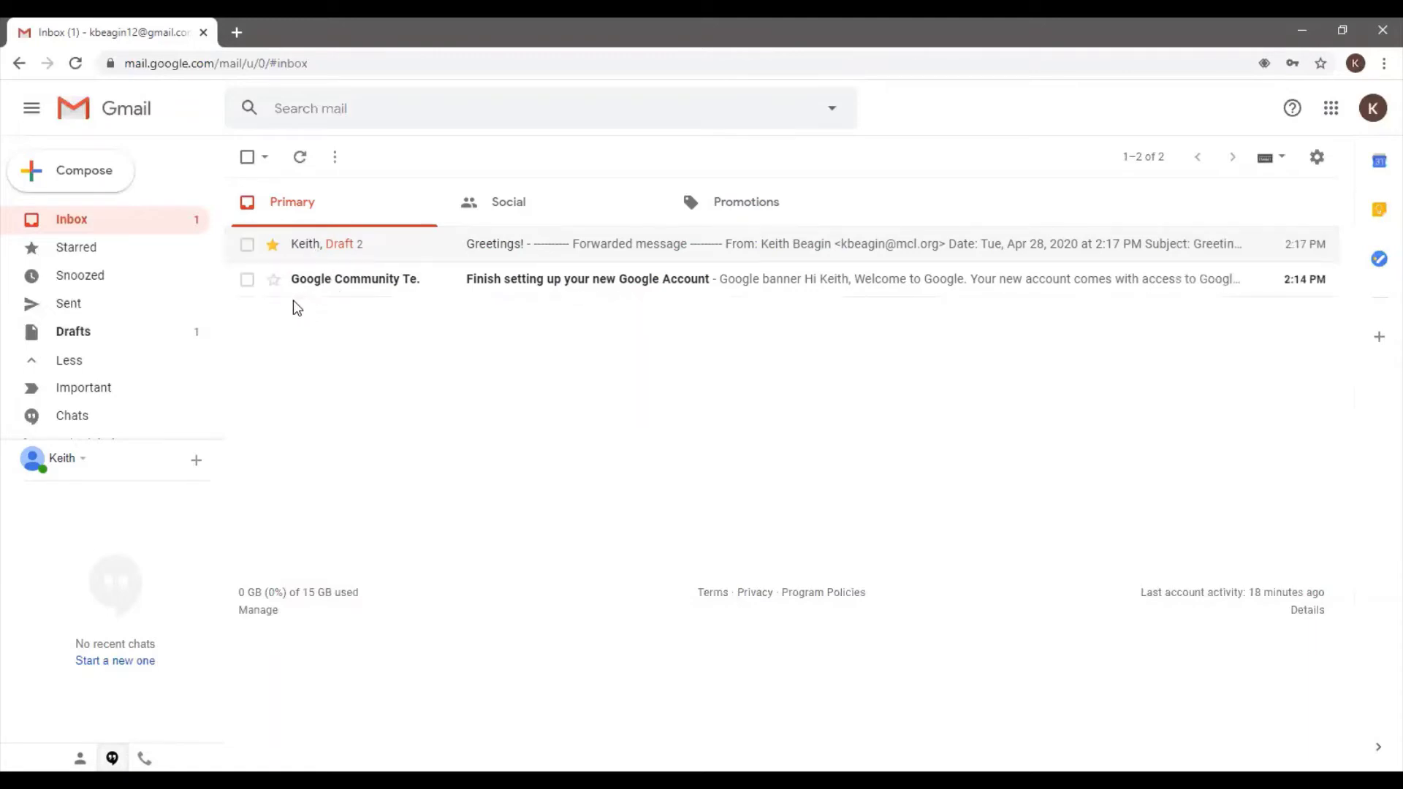
Select the 'Greetings!' message and show its snooze times, from Later today to Pick date & time
click(248, 253)
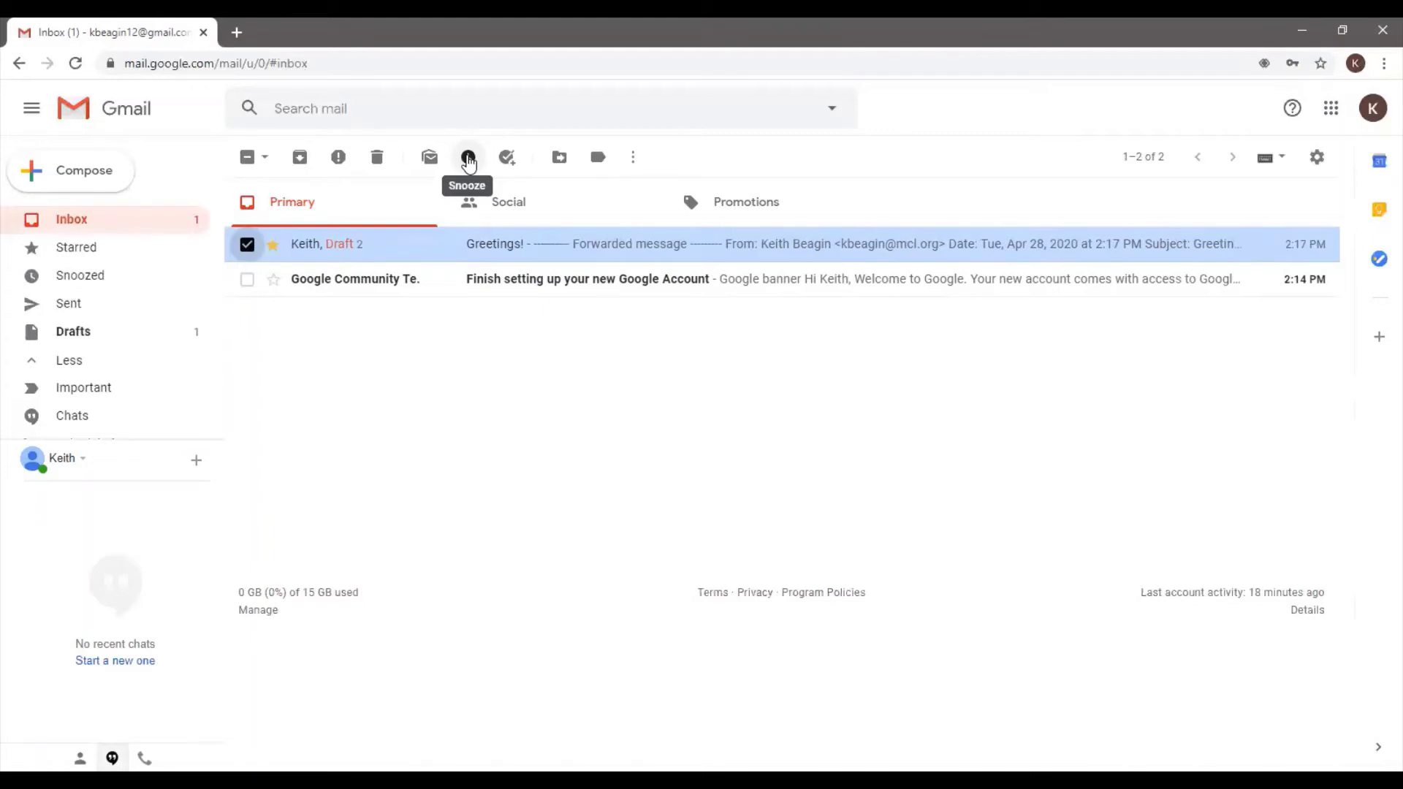
click(468, 160)
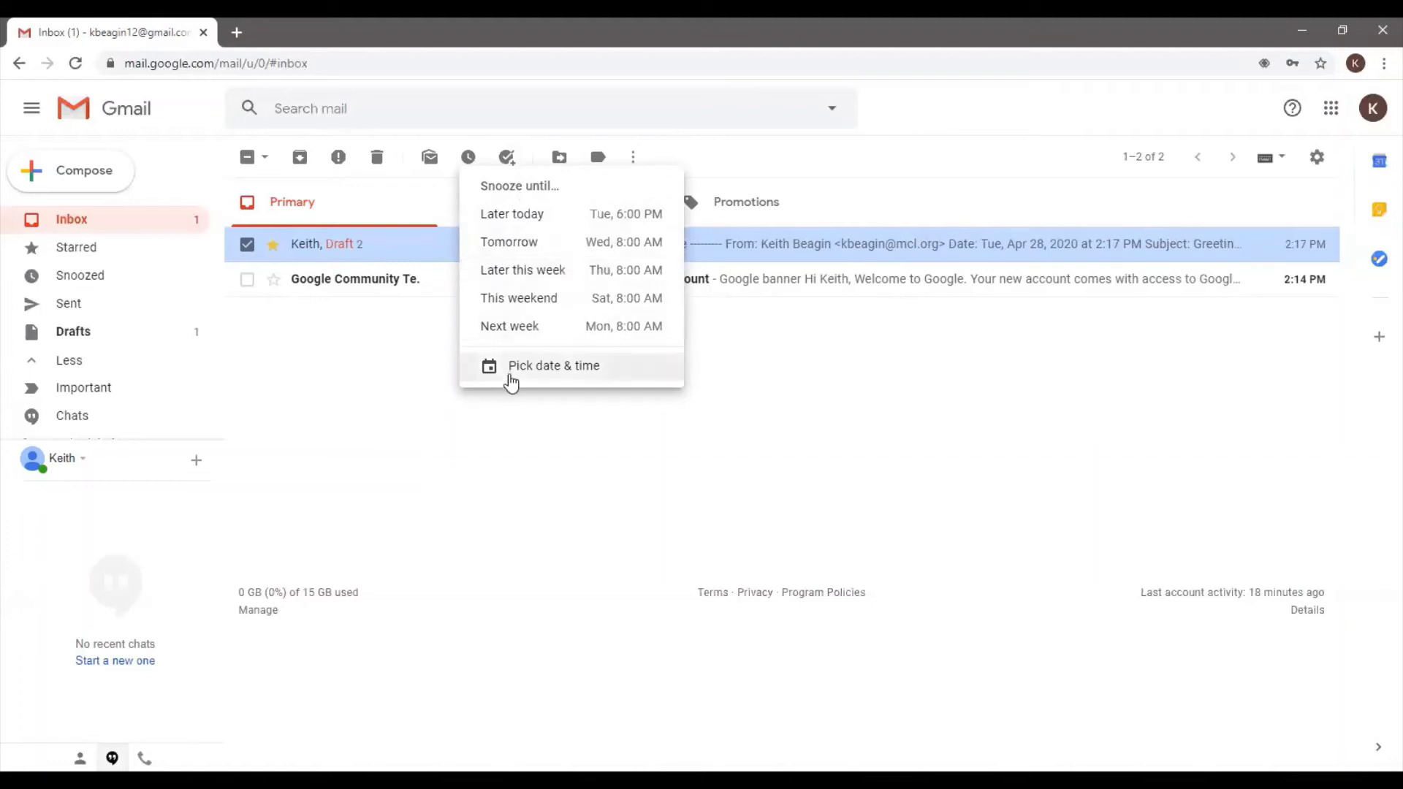
Snooze 'Greetings!' with a custom date of April 28, 2020 at 8:00 PM
click(574, 369)
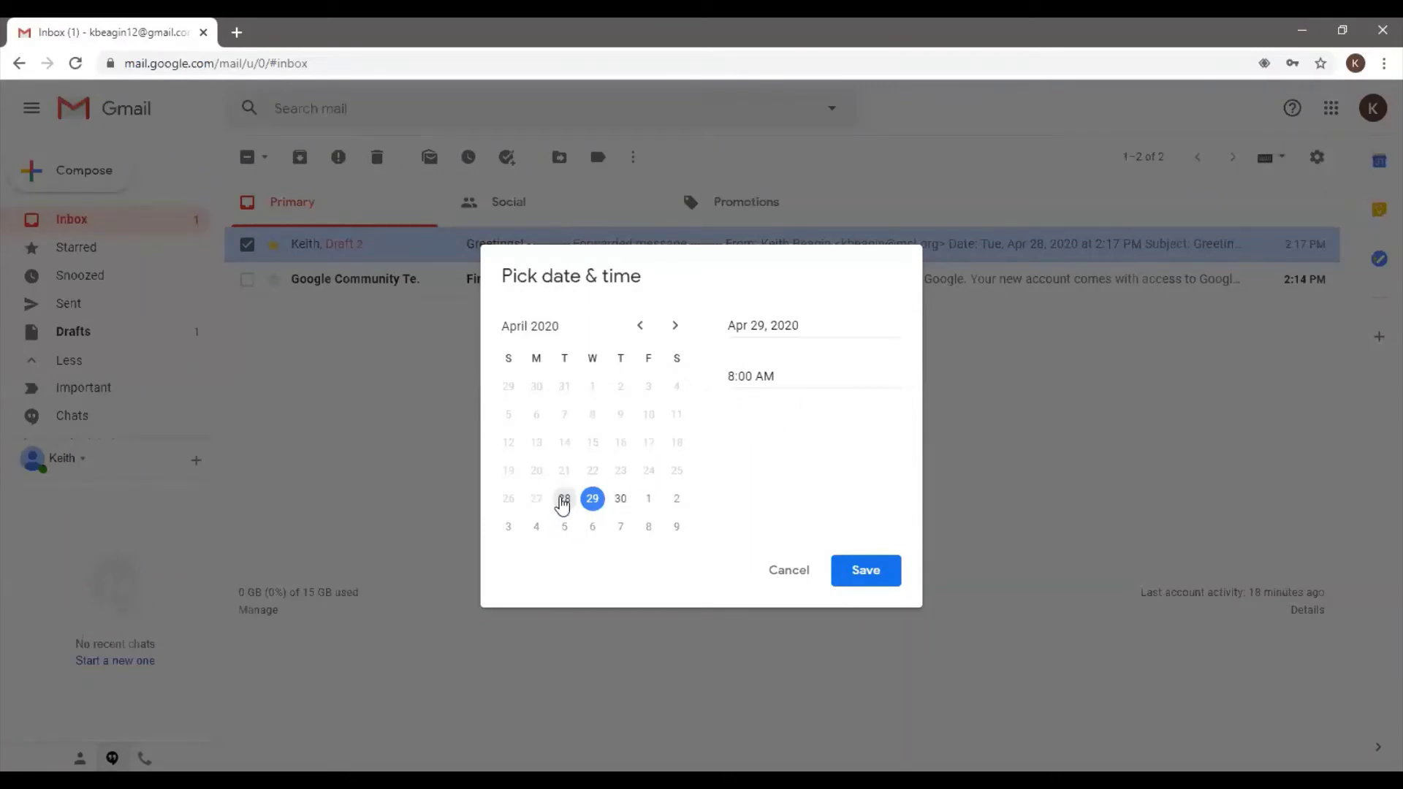
click(564, 498)
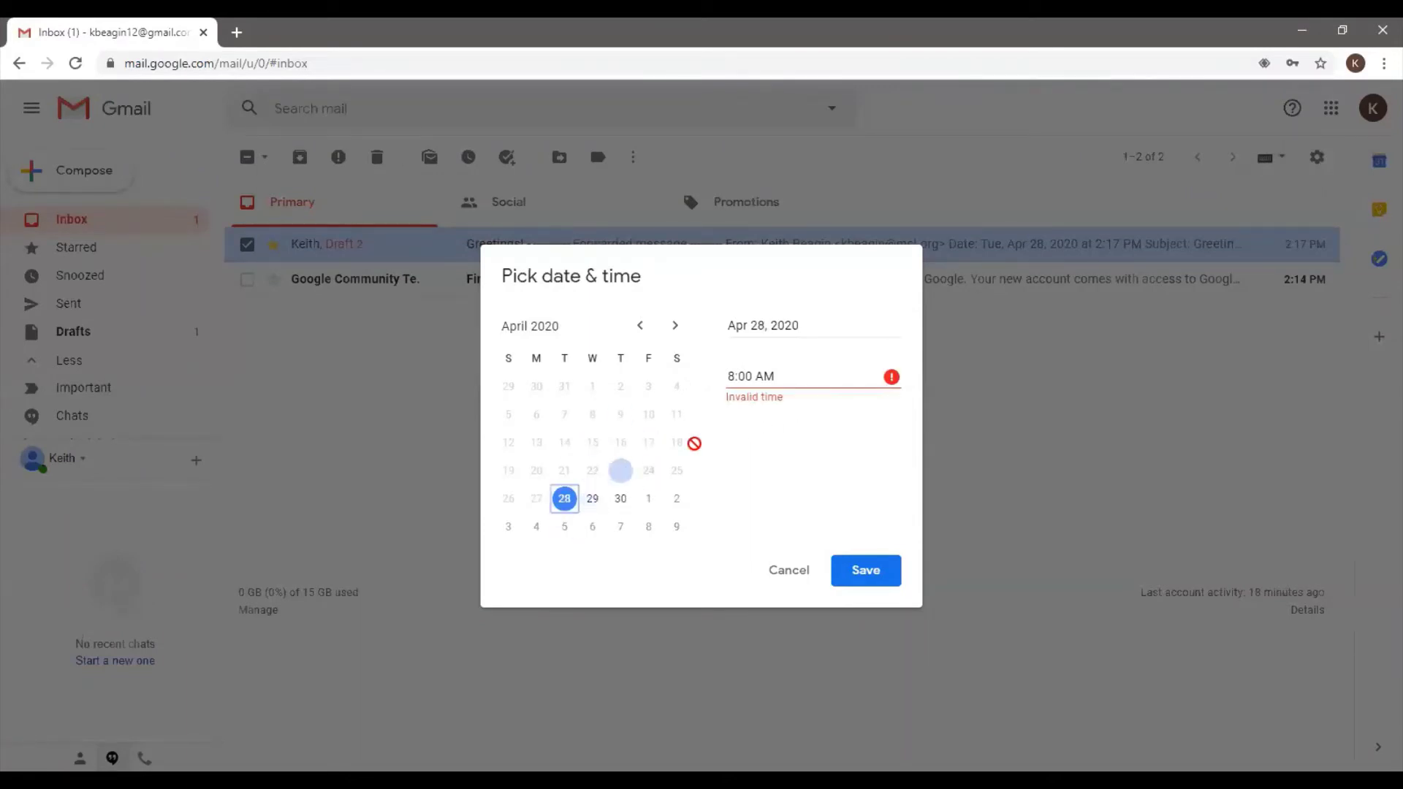
click(785, 374)
drag(786, 374, 677, 380)
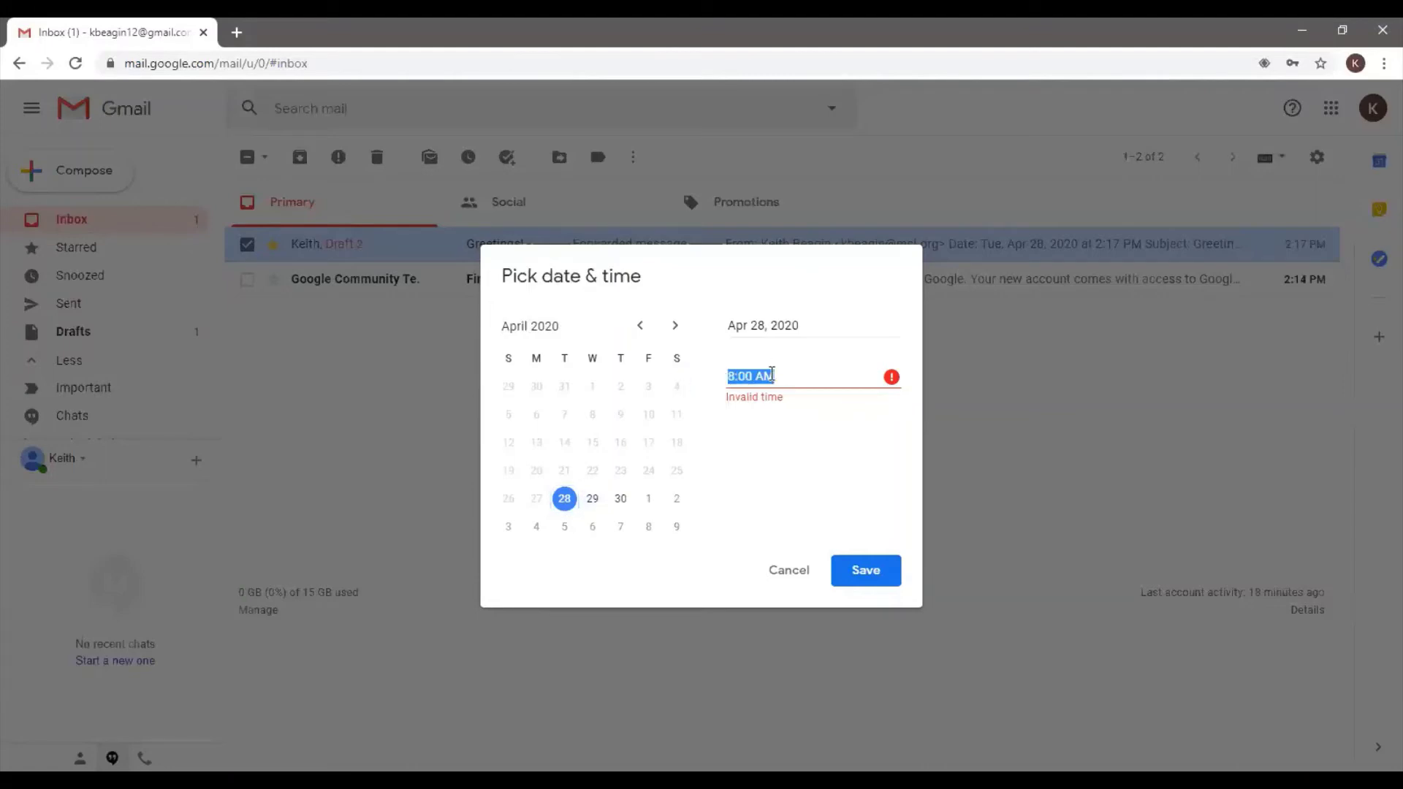
text(8)
key(BackSpace)
text(8:00 PM)
click(865, 571)
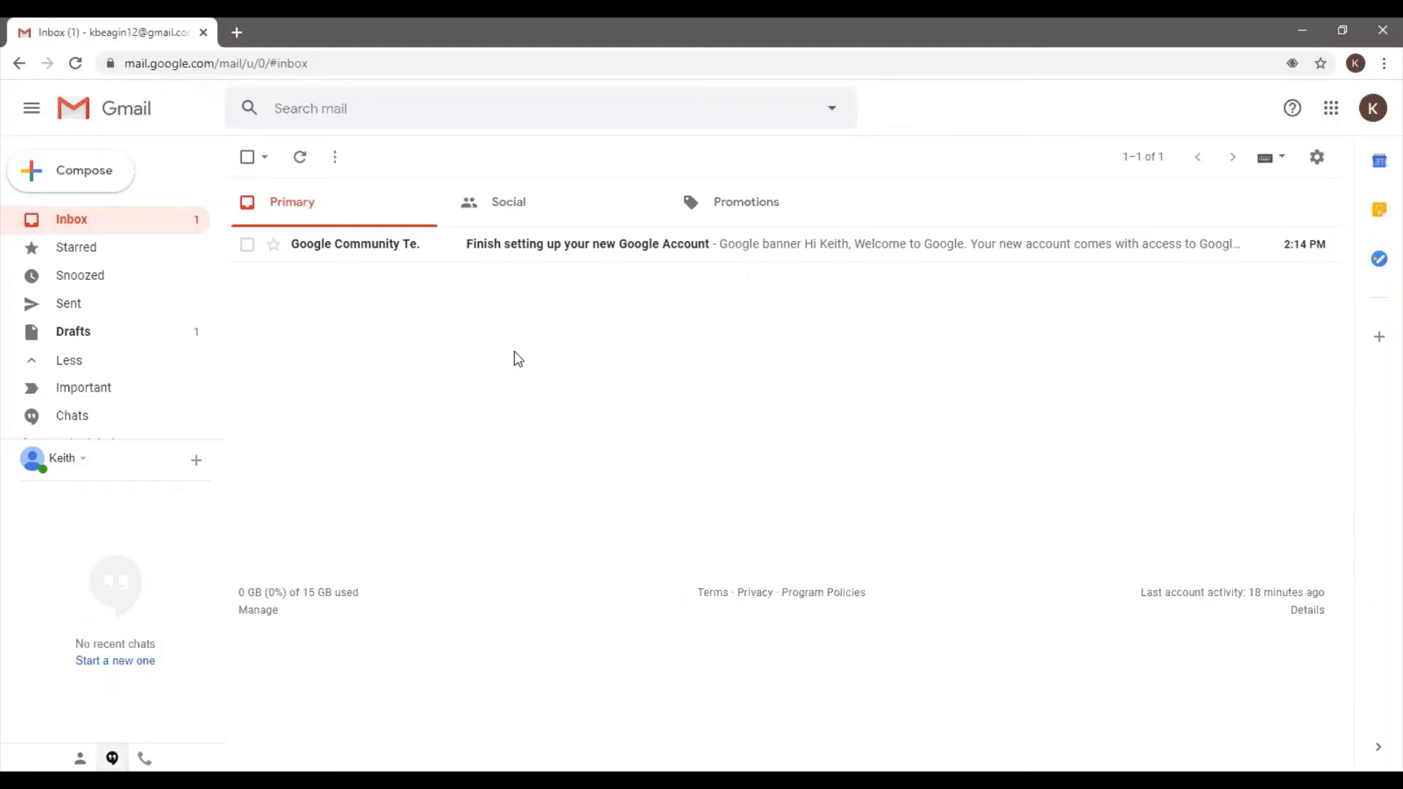
Tick the checkbox of the 'Finish setting up your new Google Account' email
click(246, 244)
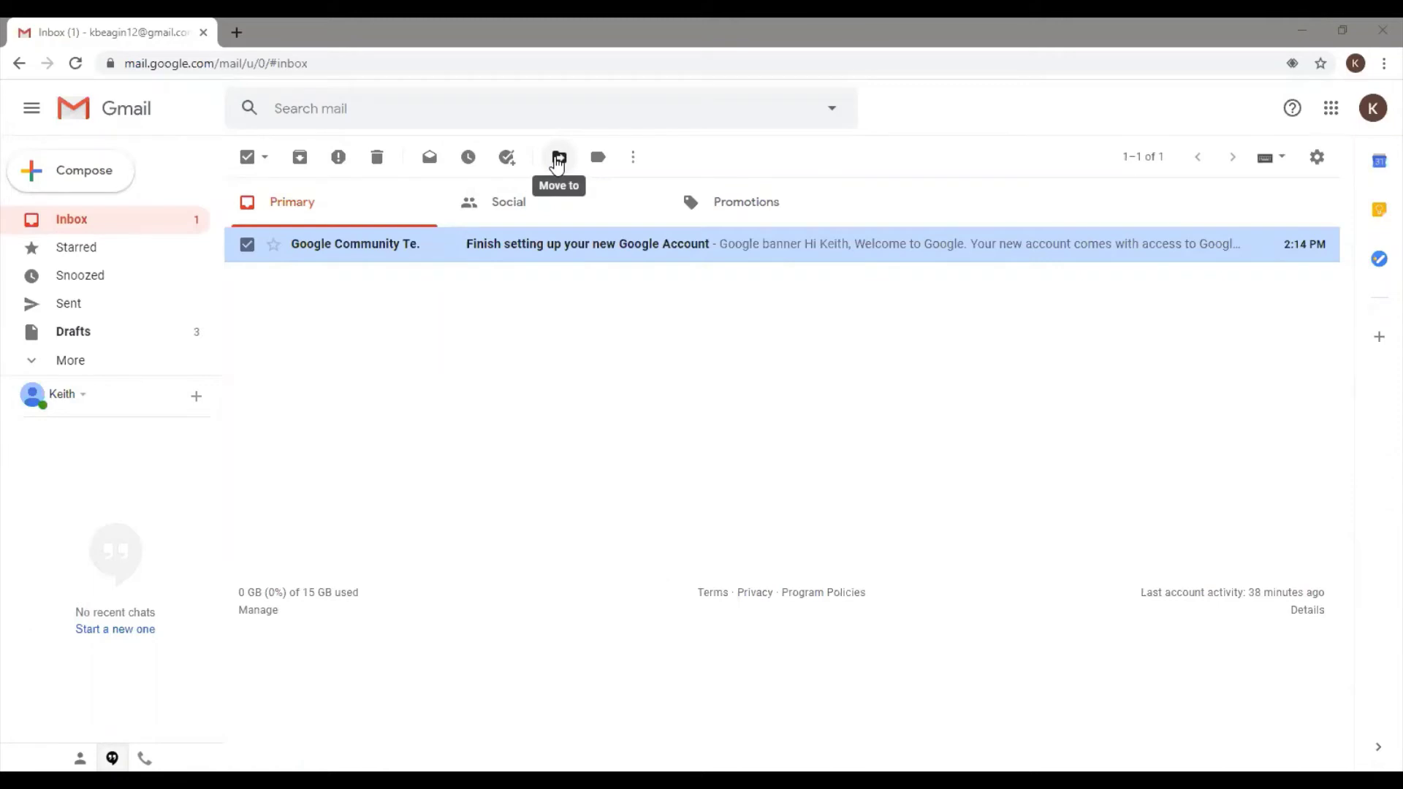
Switch between the Move to and Labels menus until the Label as list, with Updates checked, stays open
click(558, 158)
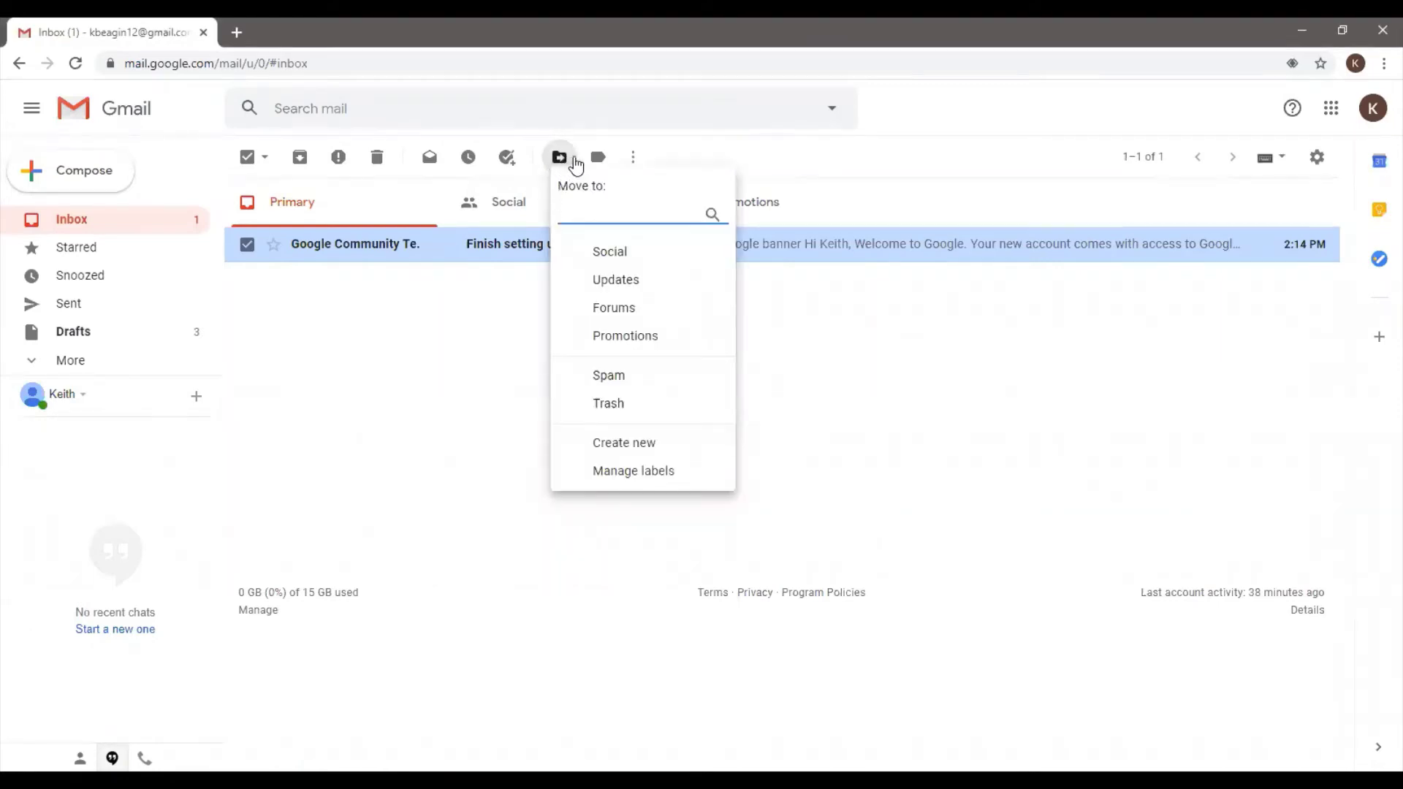
click(596, 158)
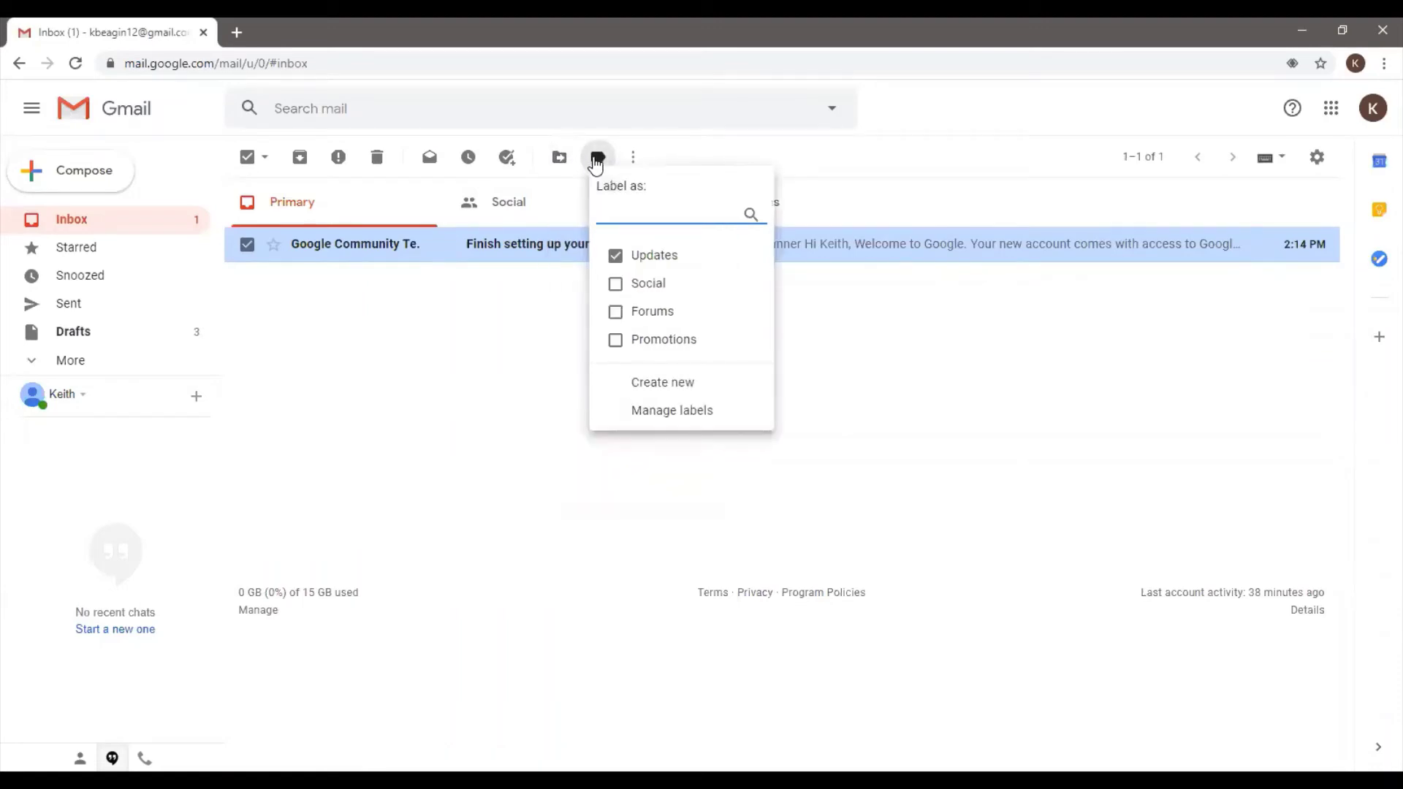
click(573, 160)
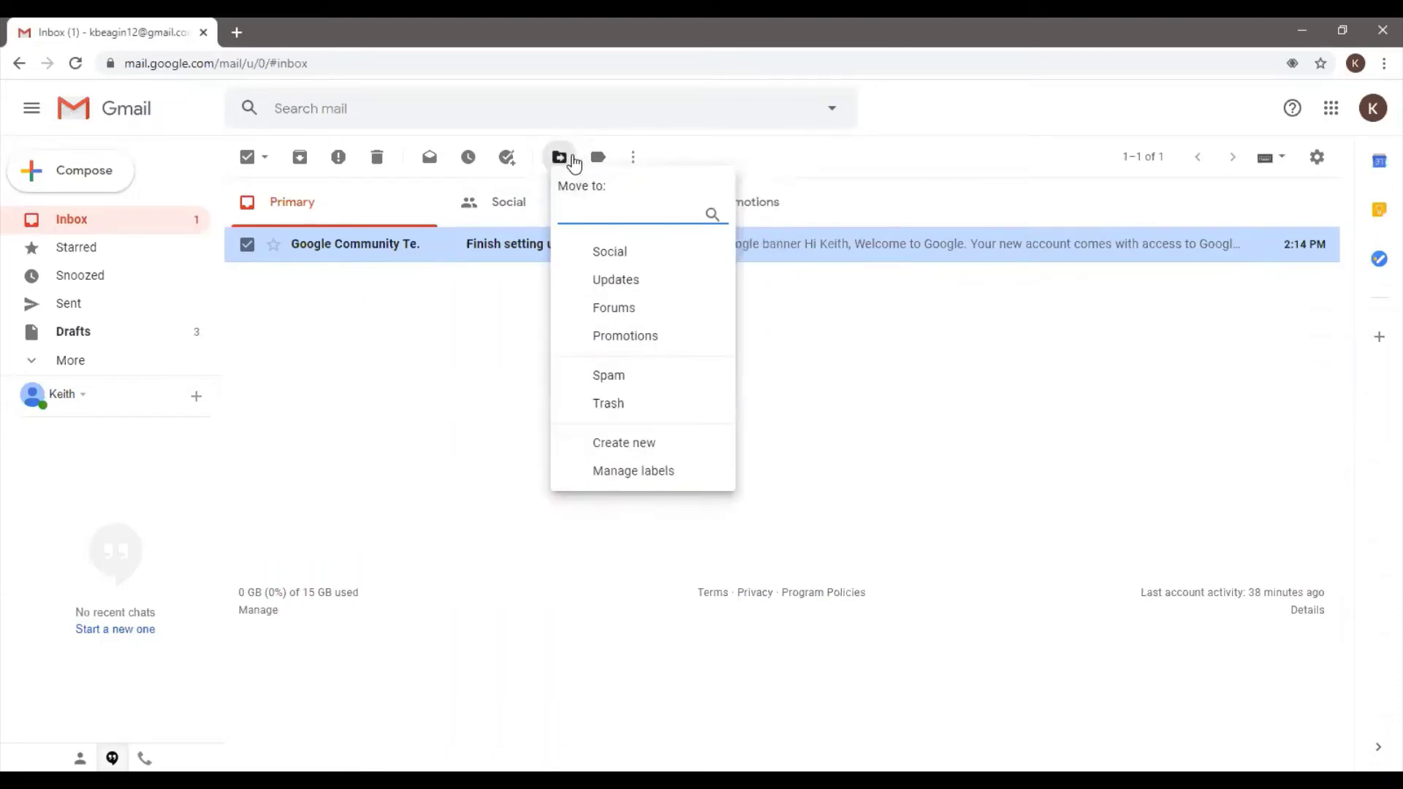
click(590, 160)
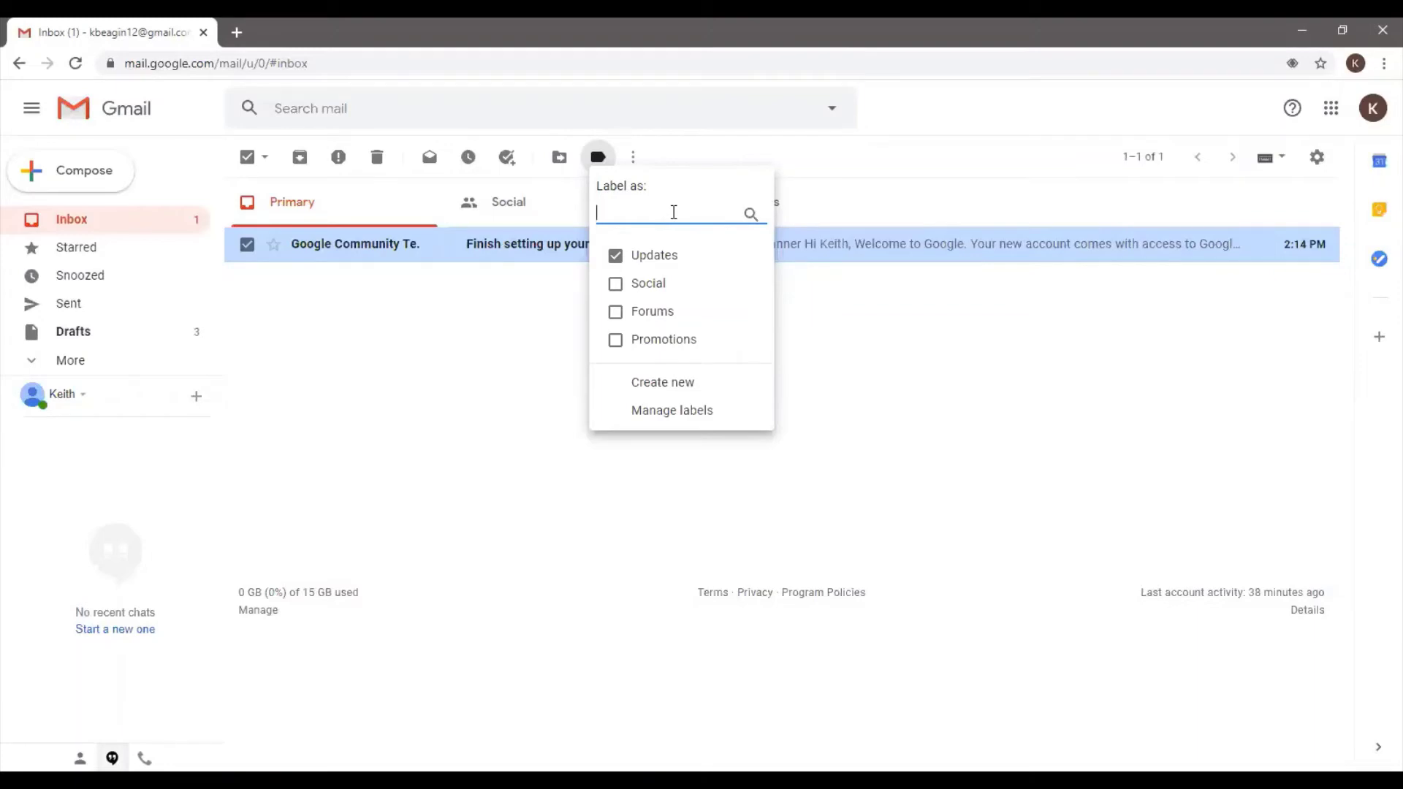
Search labels for 'Personal', dismiss it without creating it, and list the Move to destinations
text(Personal)
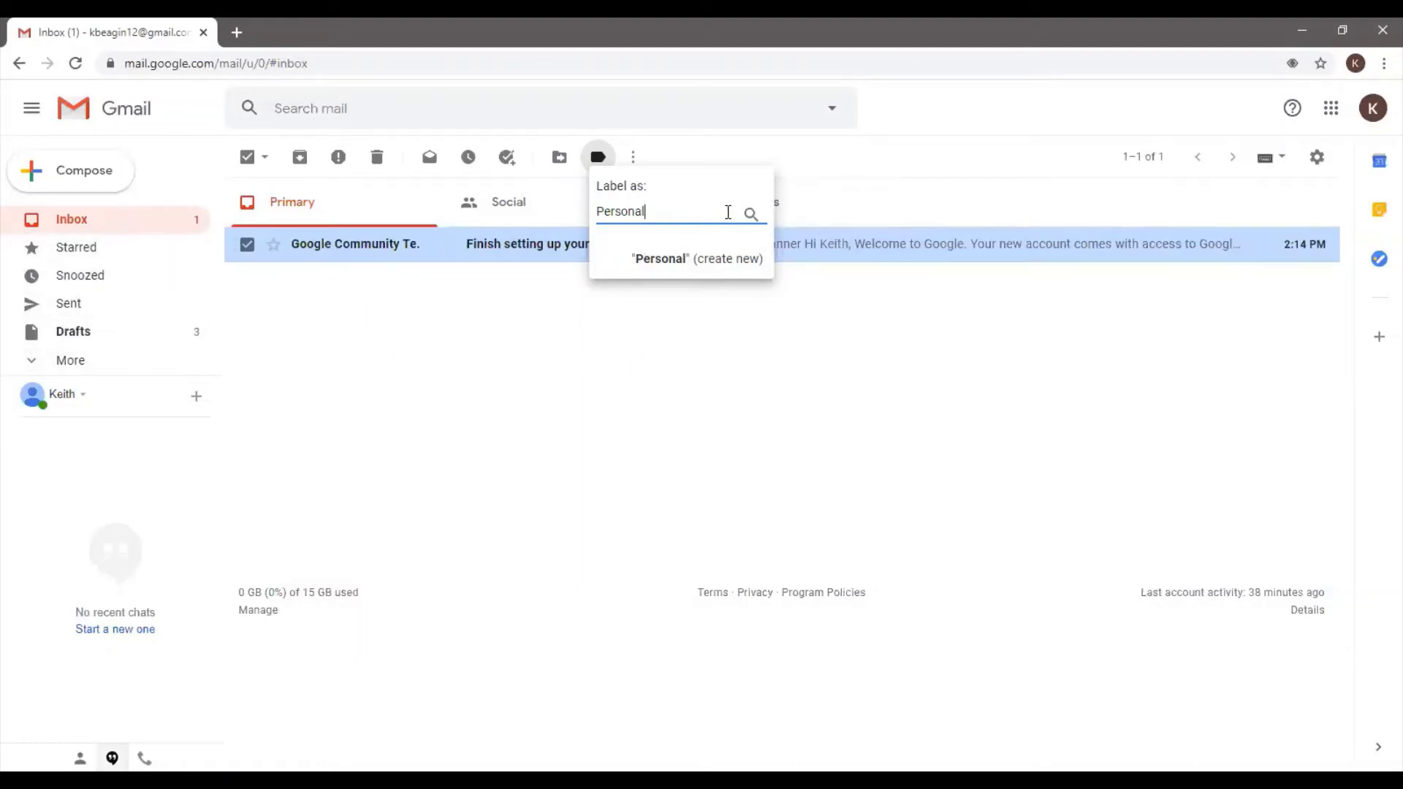
click(609, 163)
click(610, 166)
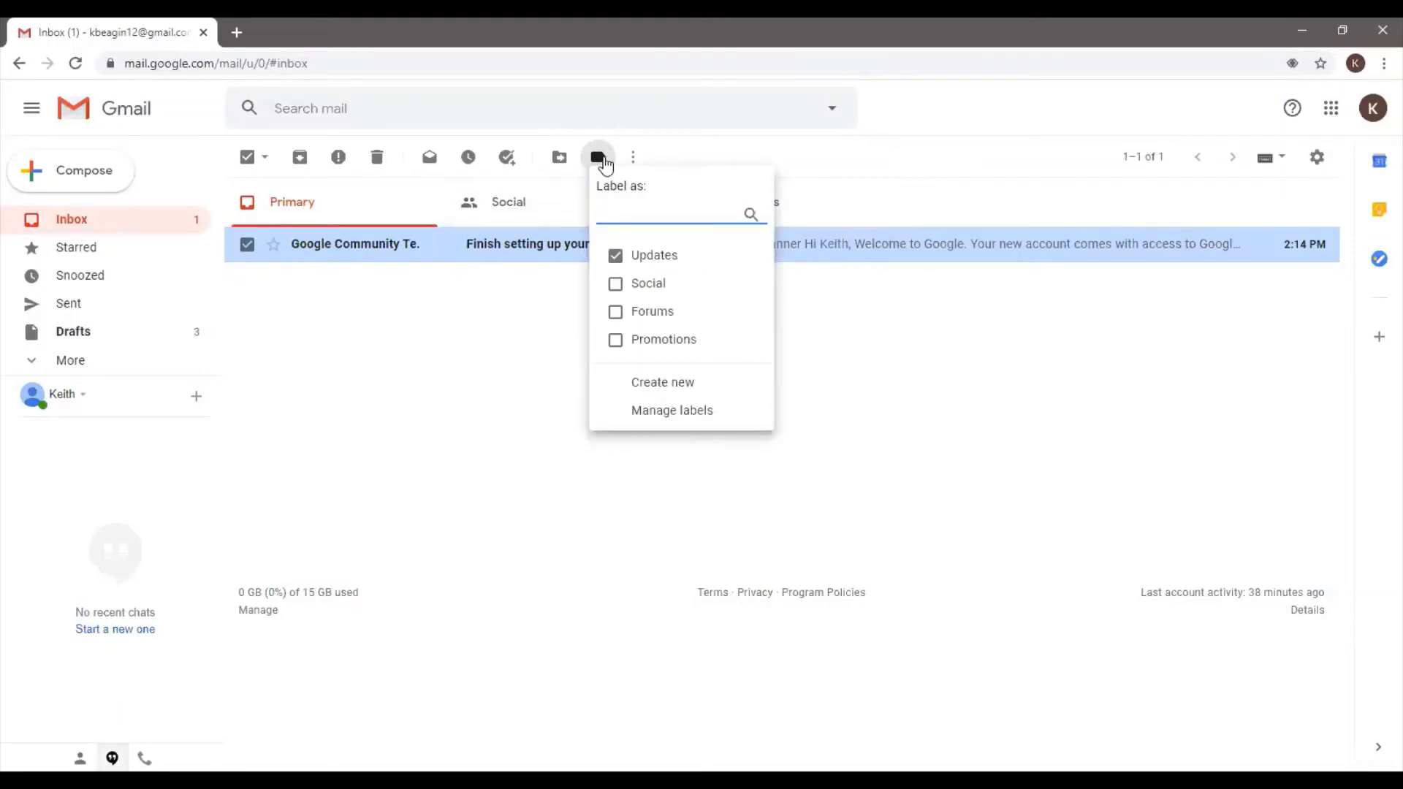
click(559, 158)
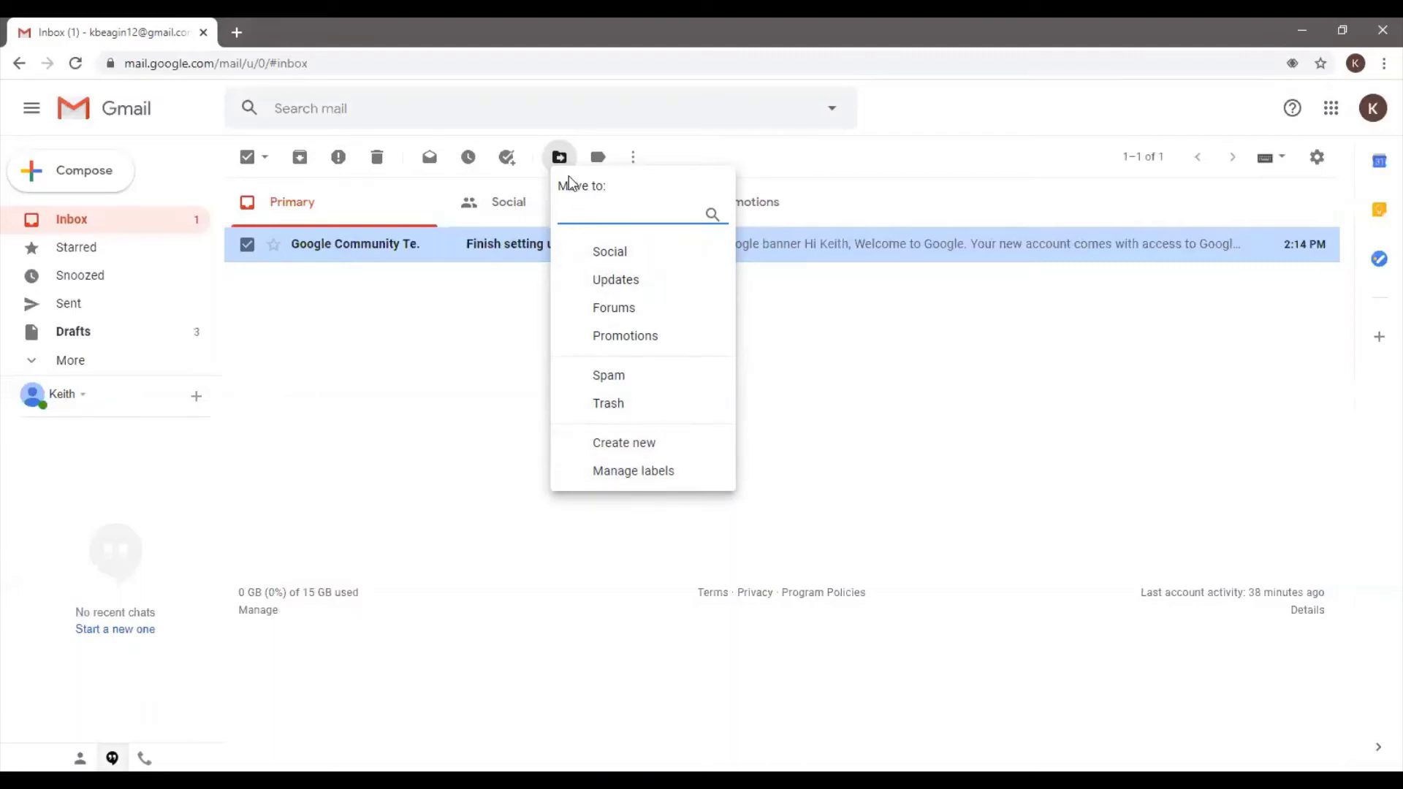
Reopen the Labels menu, then list More actions such as Mark as important, Add star and Mute
click(598, 158)
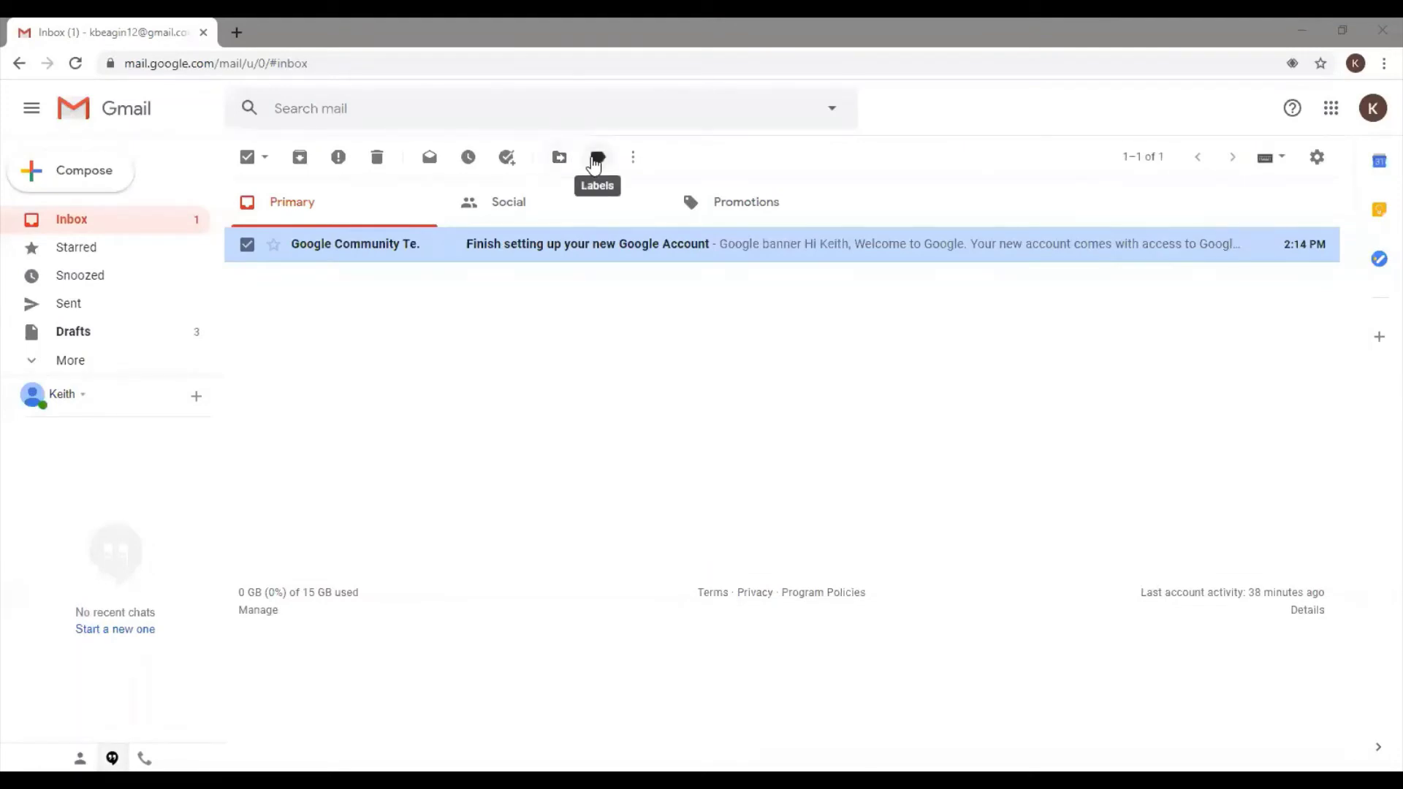
click(633, 161)
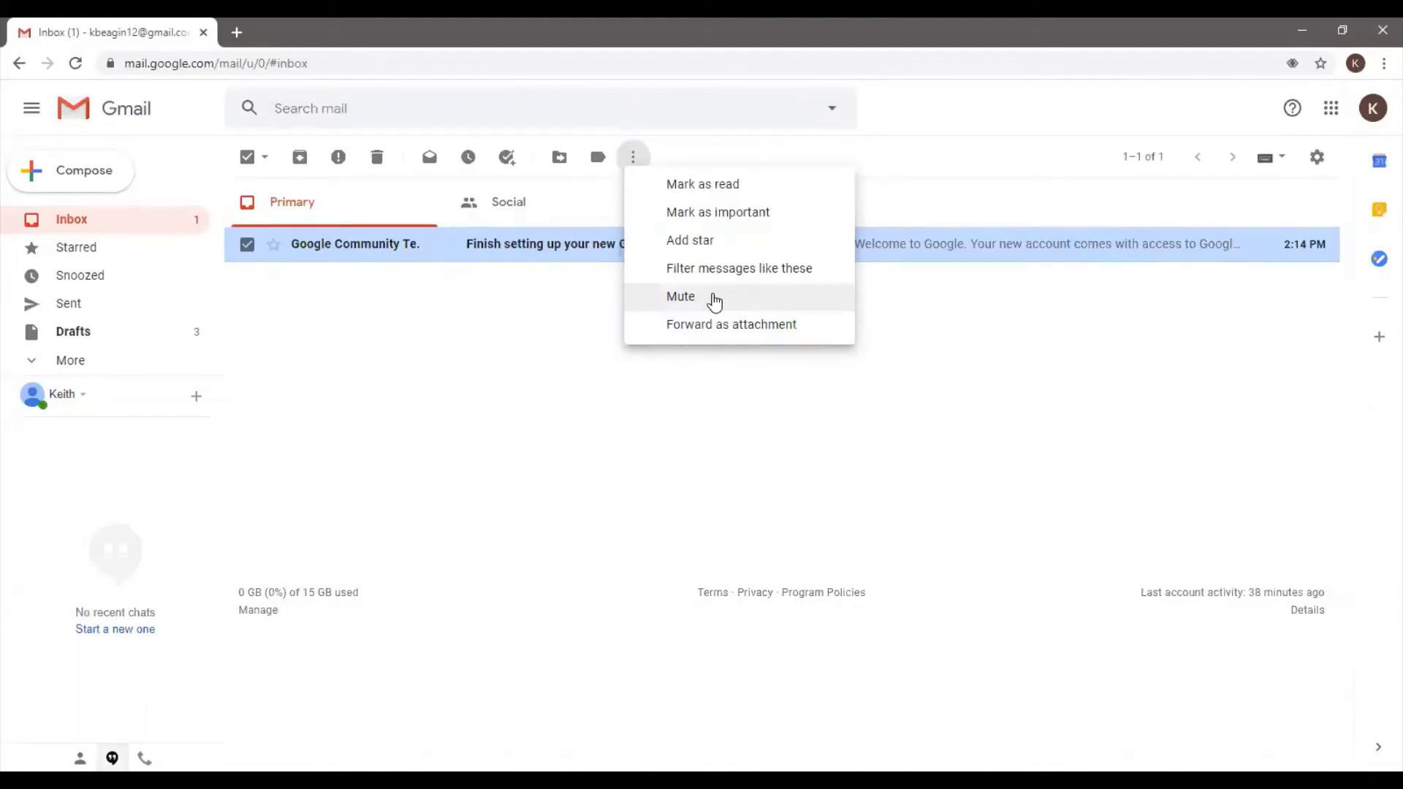
Expand the sidebar folder list, then reopen and close the More actions menu
click(76, 369)
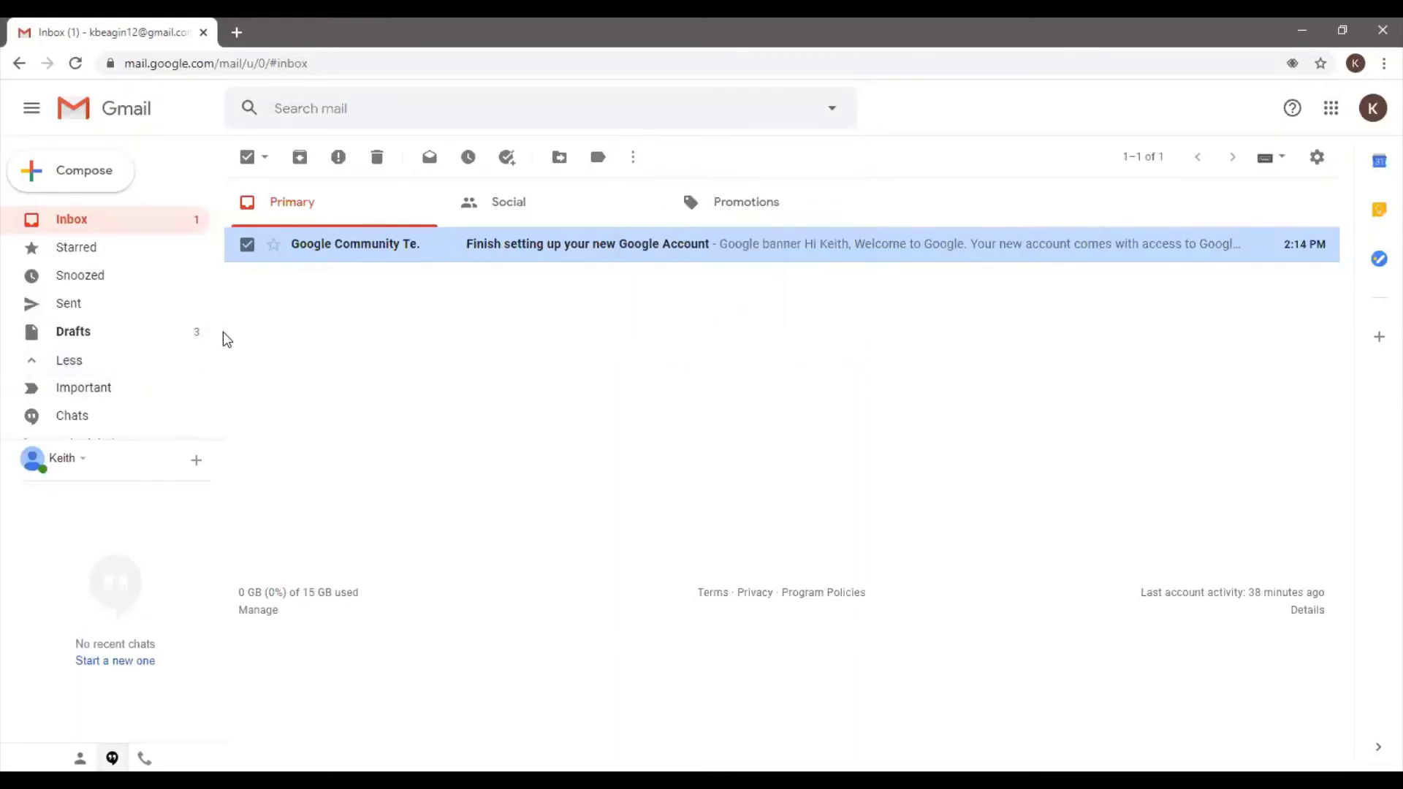
drag(223, 328, 175, 394)
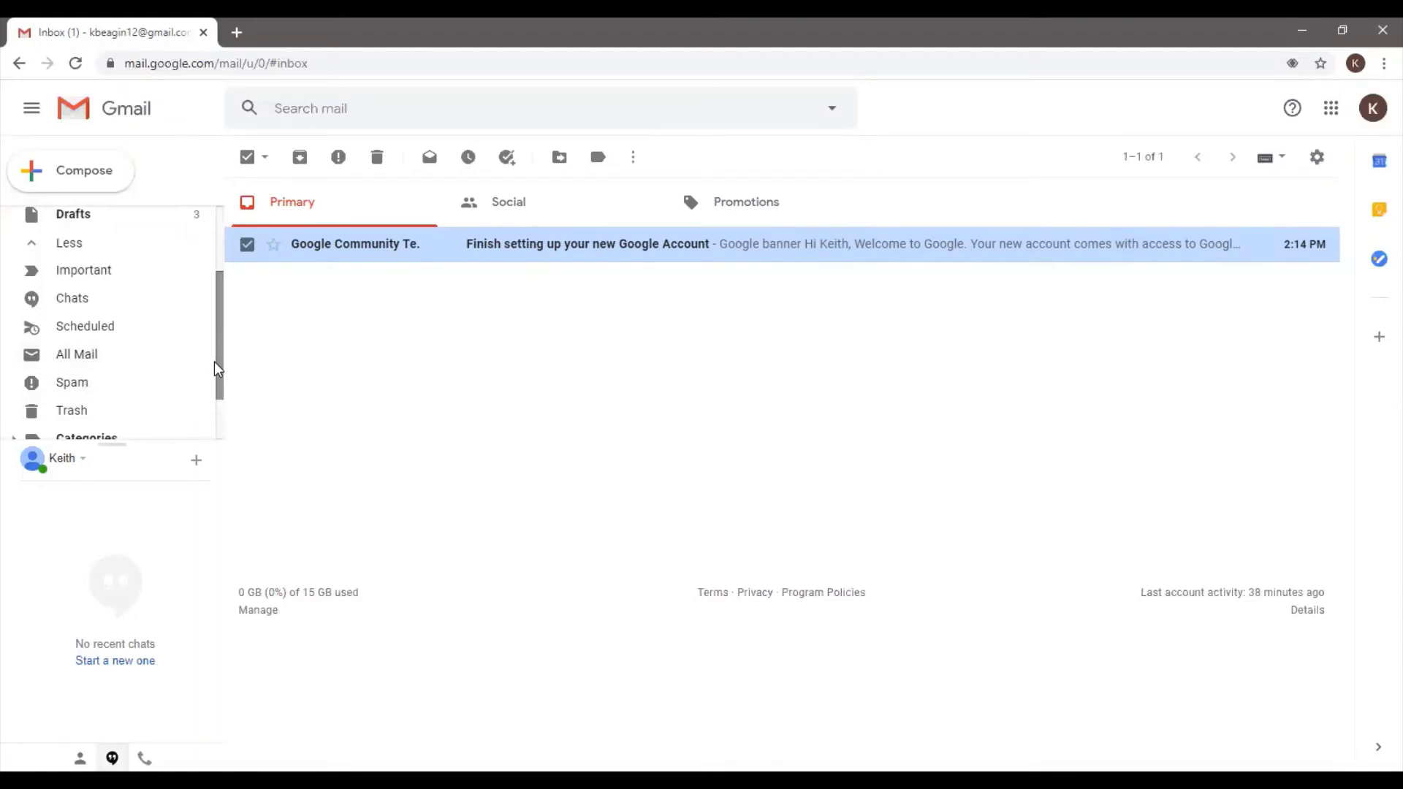
drag(220, 386, 212, 218)
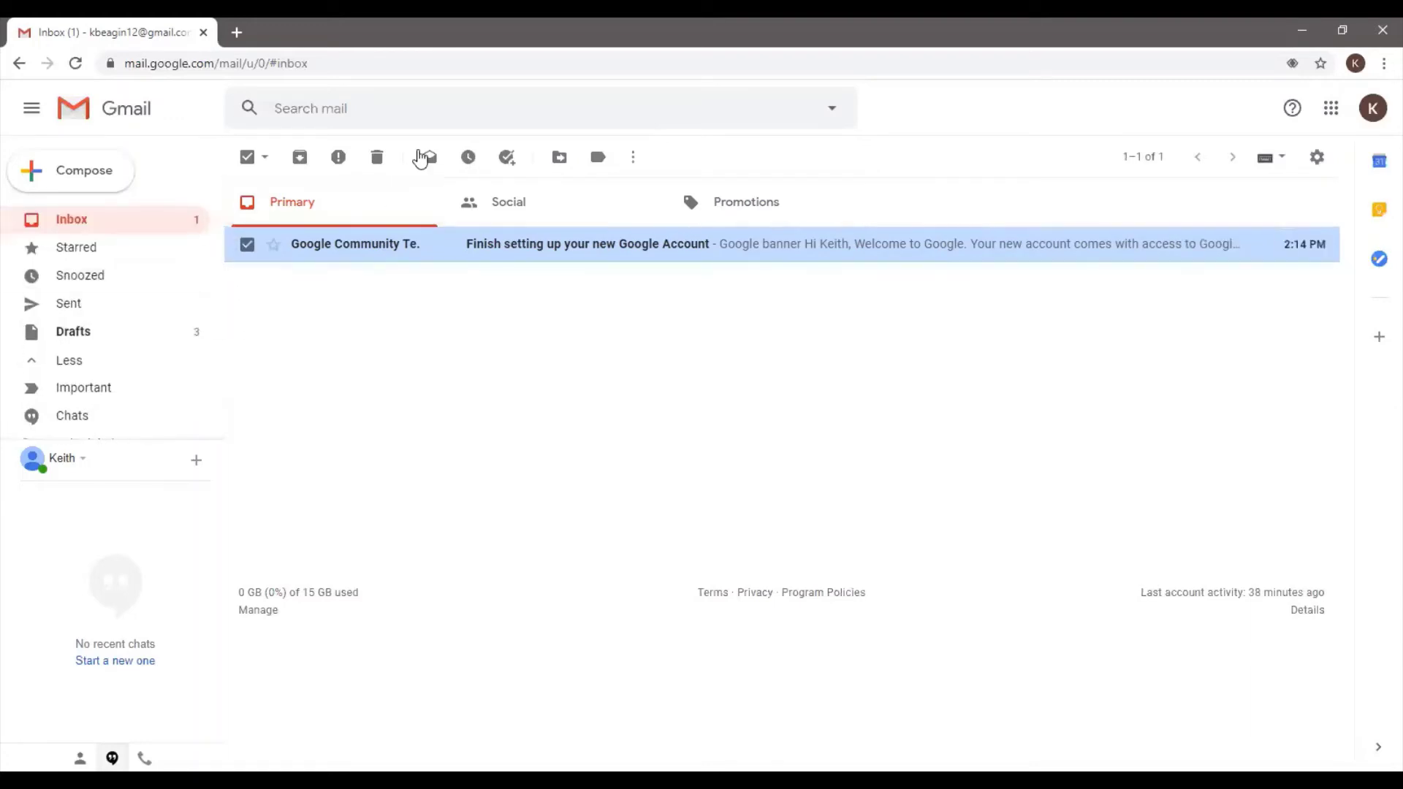
click(633, 162)
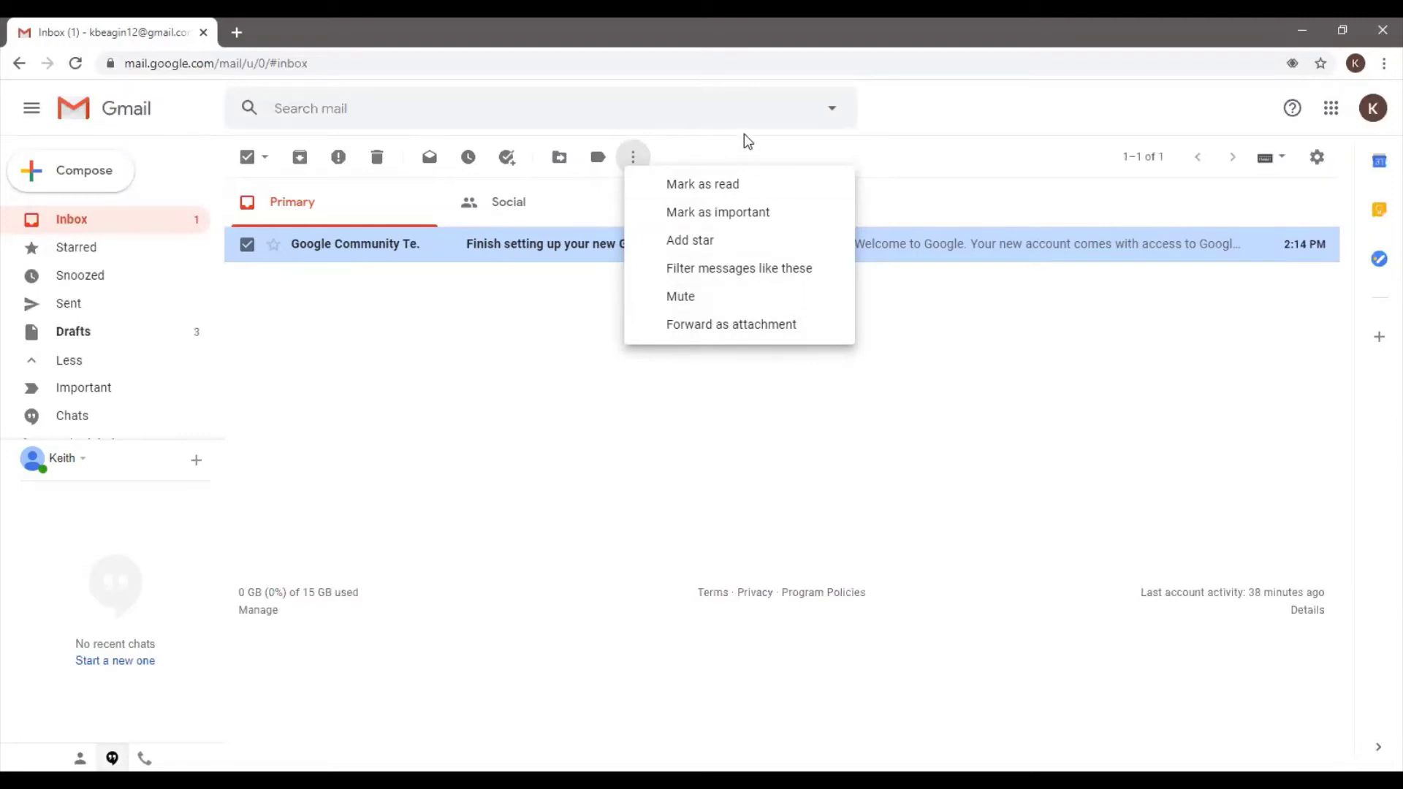
click(646, 162)
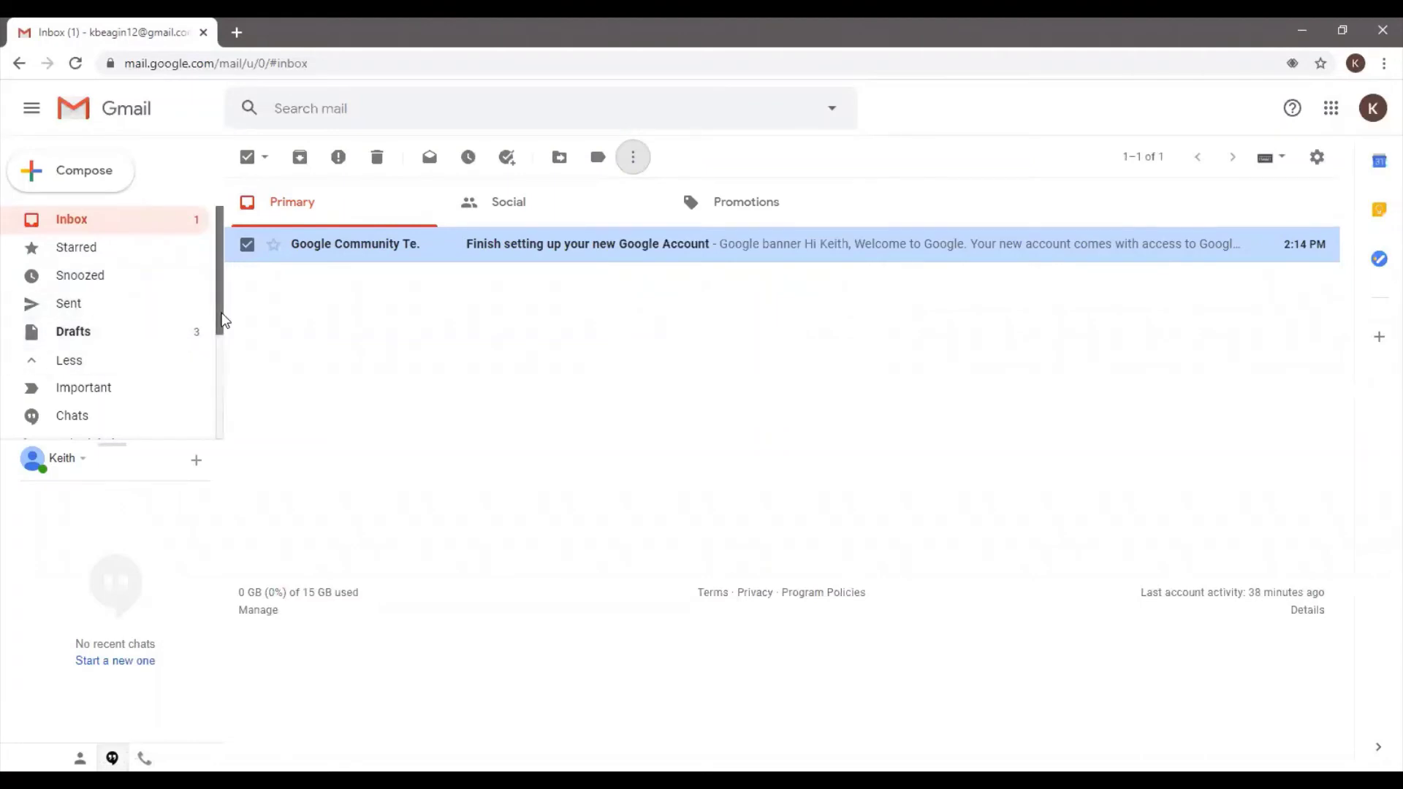
Scroll the left folder list down to show Scheduled, All Mail, Spam, Trash and Categories
drag(222, 319, 213, 382)
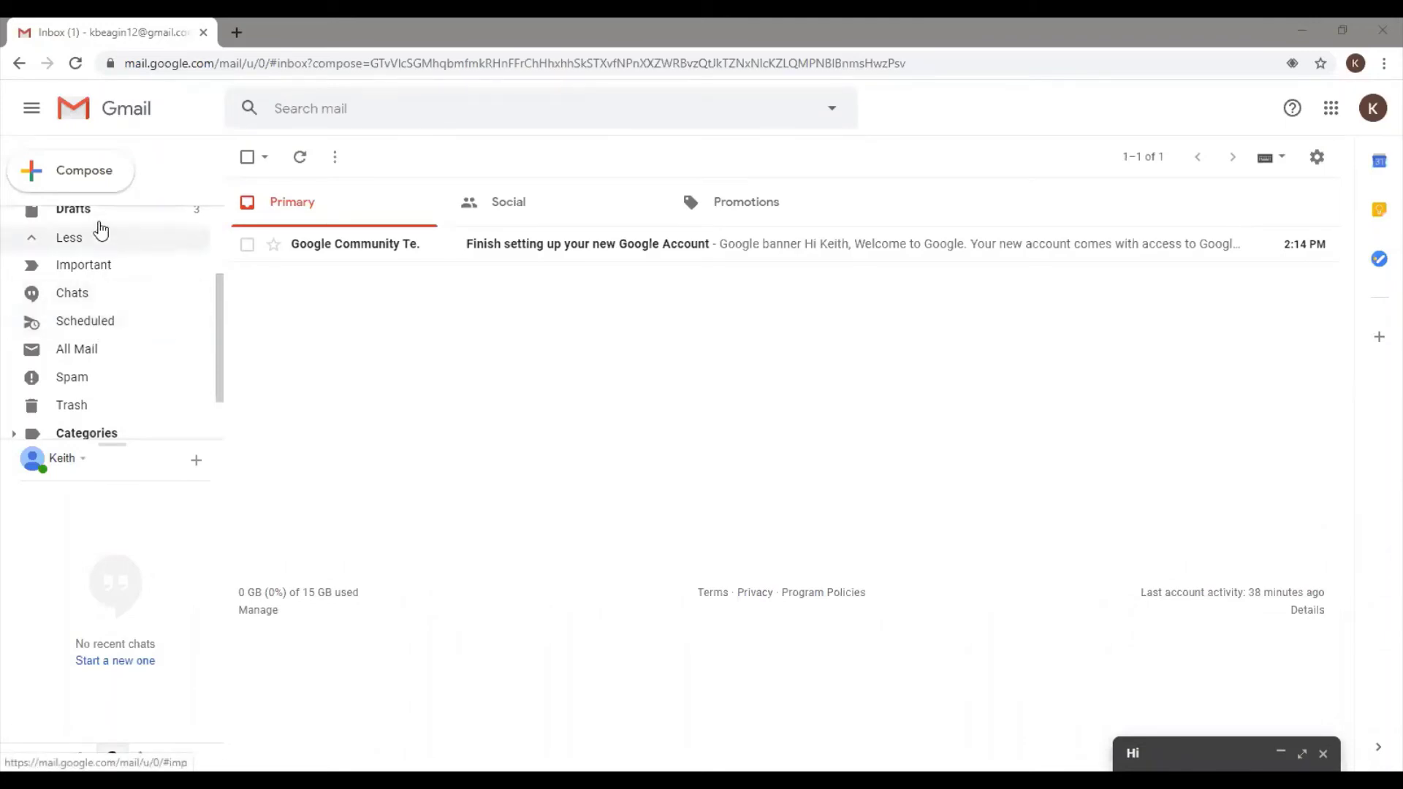
Start a blank new message, try Schedule send, and dismiss the no-recipient error
click(101, 184)
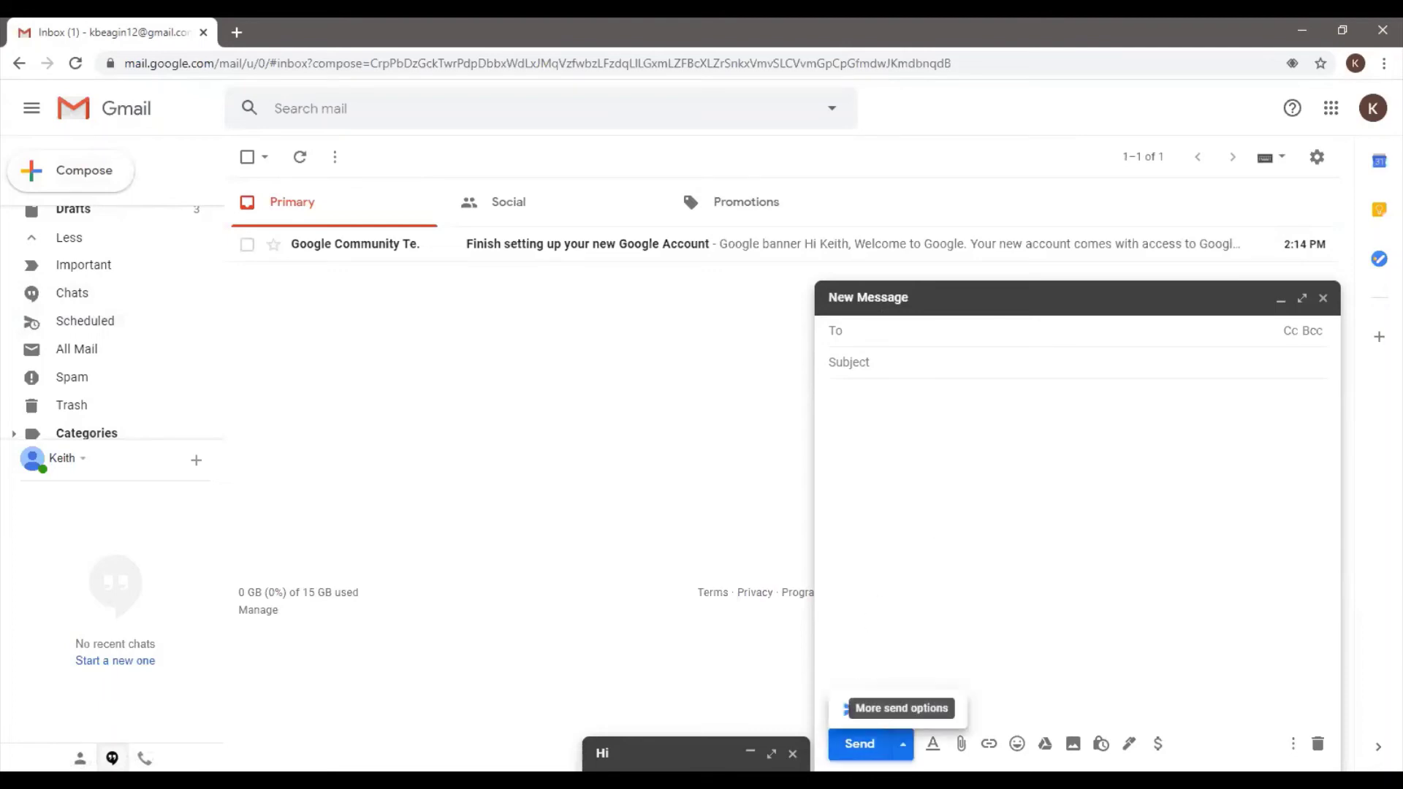
click(903, 743)
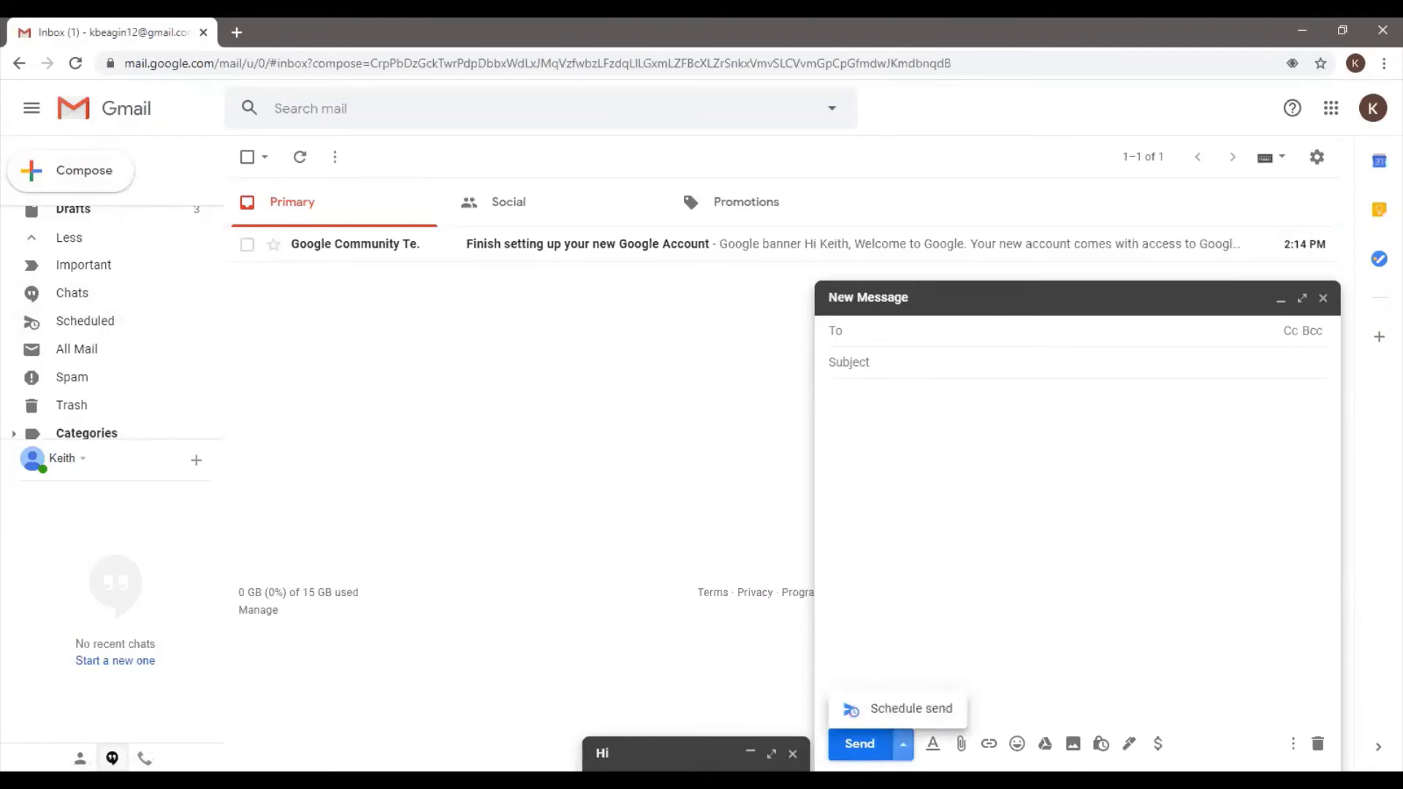
click(921, 710)
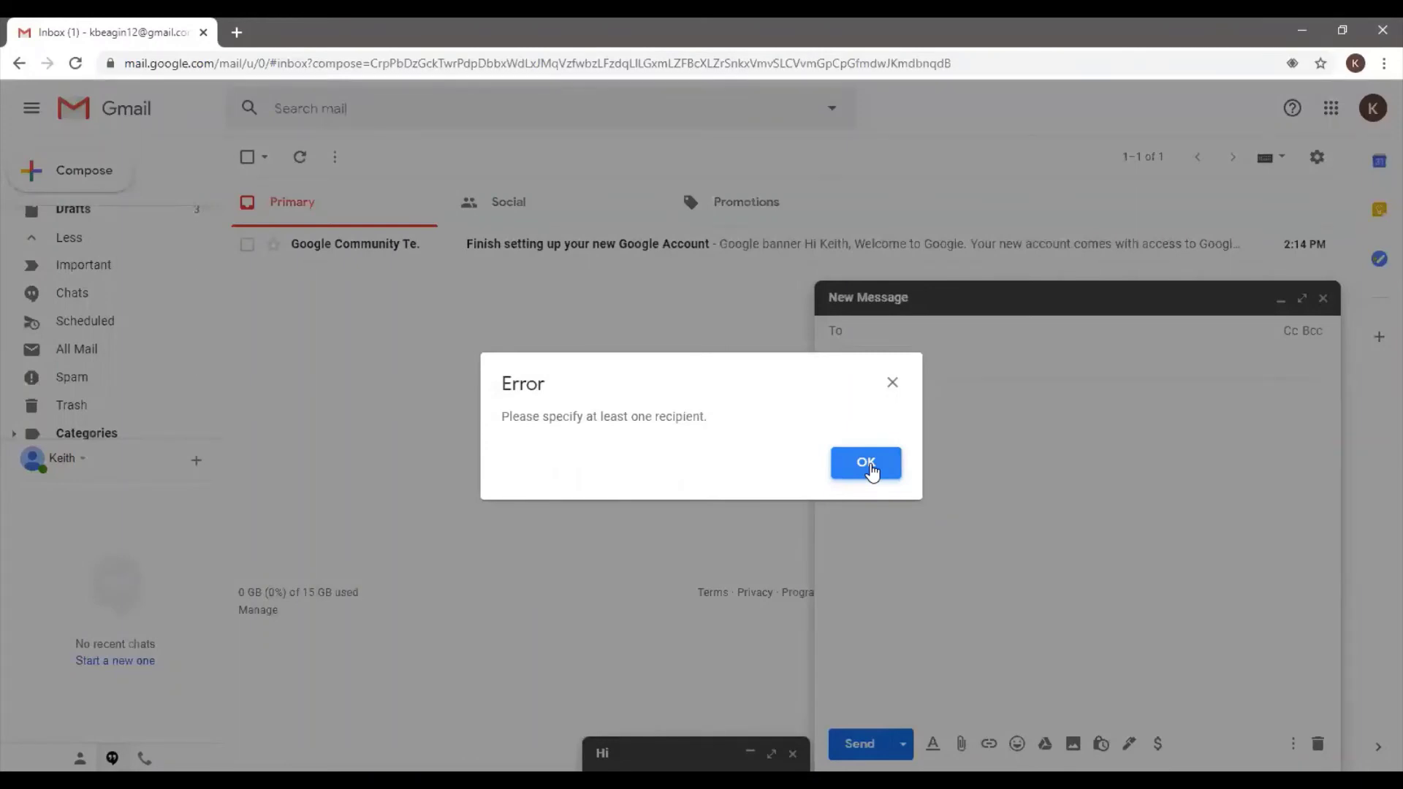
click(870, 468)
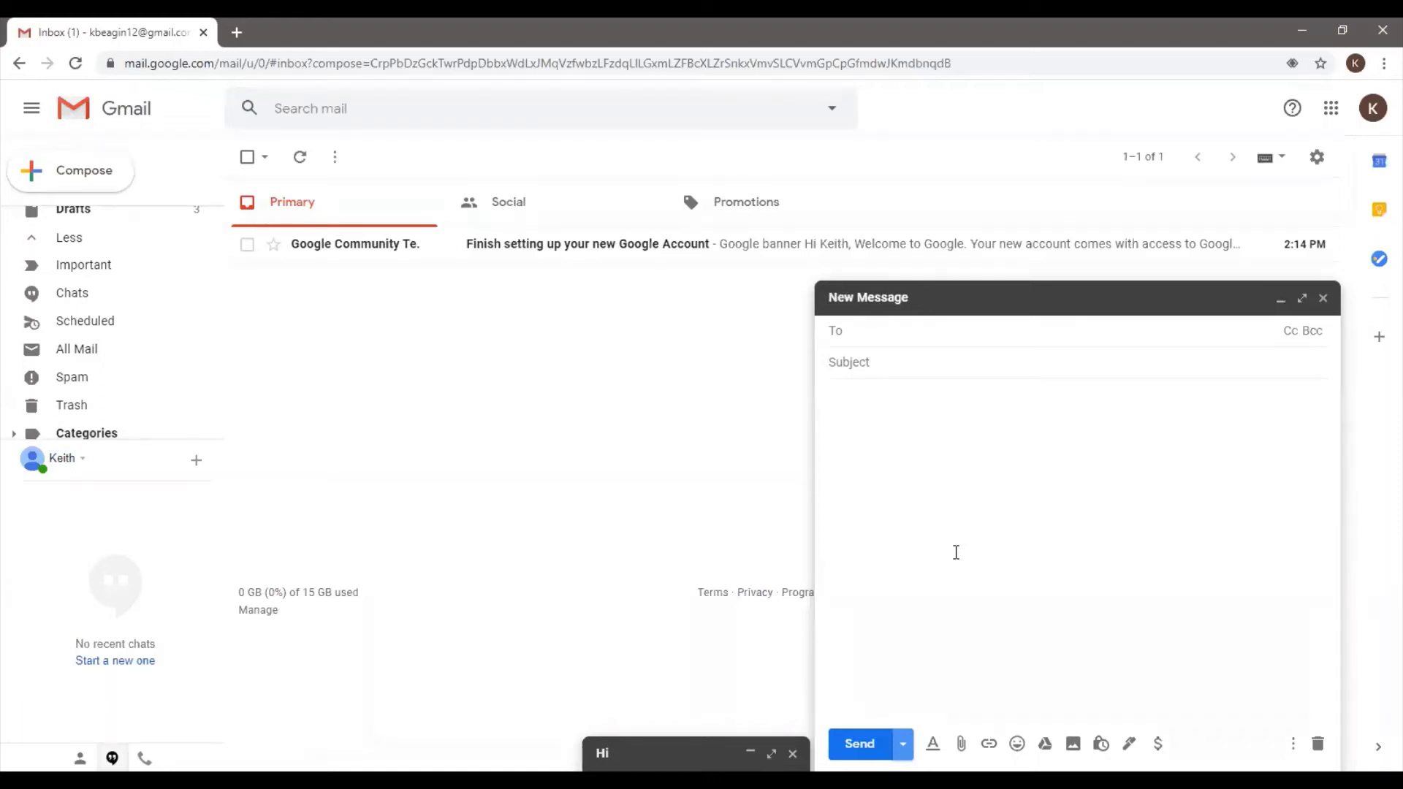
Discard the empty New Message window, keeping the minimized 'Hi' draft
click(1323, 299)
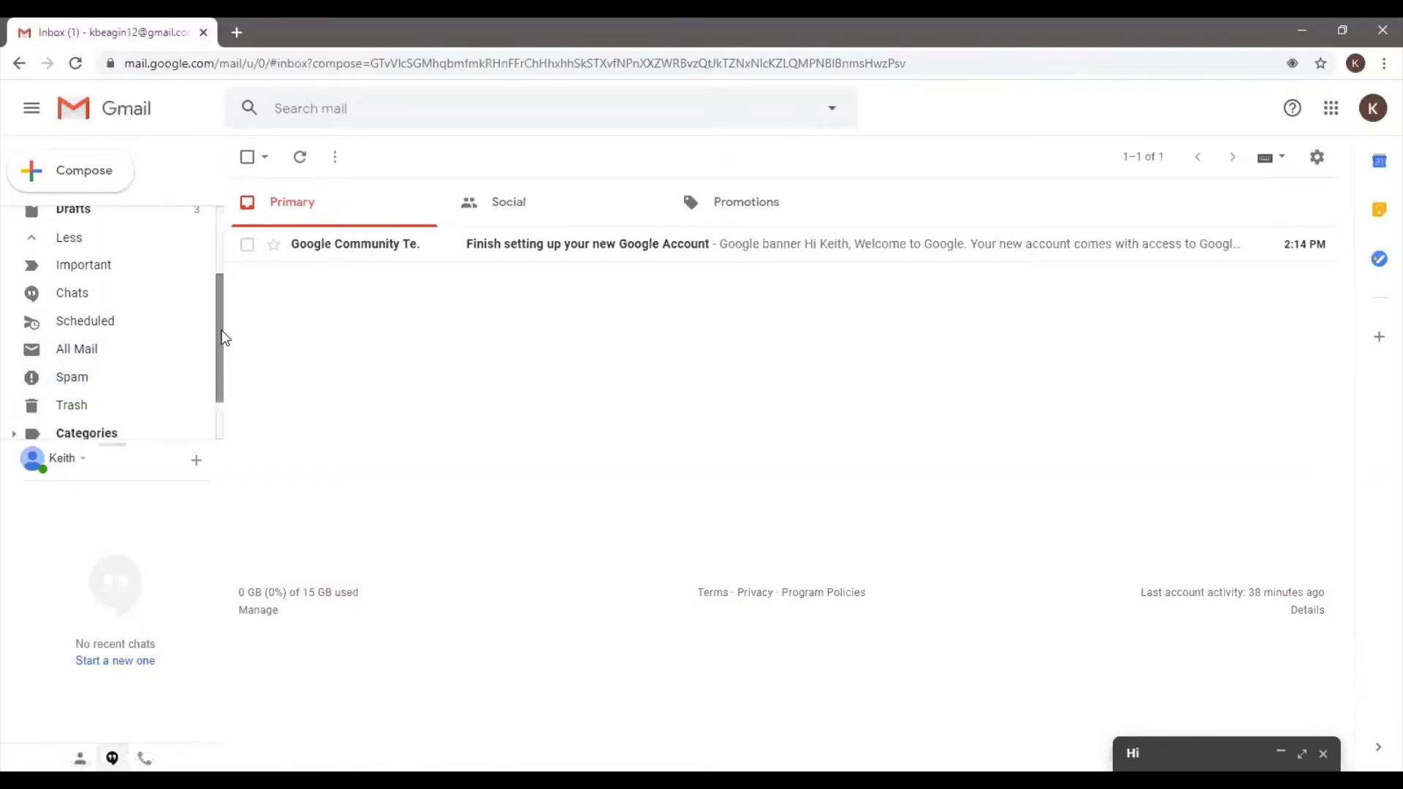
Scroll the sidebar to Manage labels and Create new label, then select the Google Community welcome email
drag(222, 338, 226, 388)
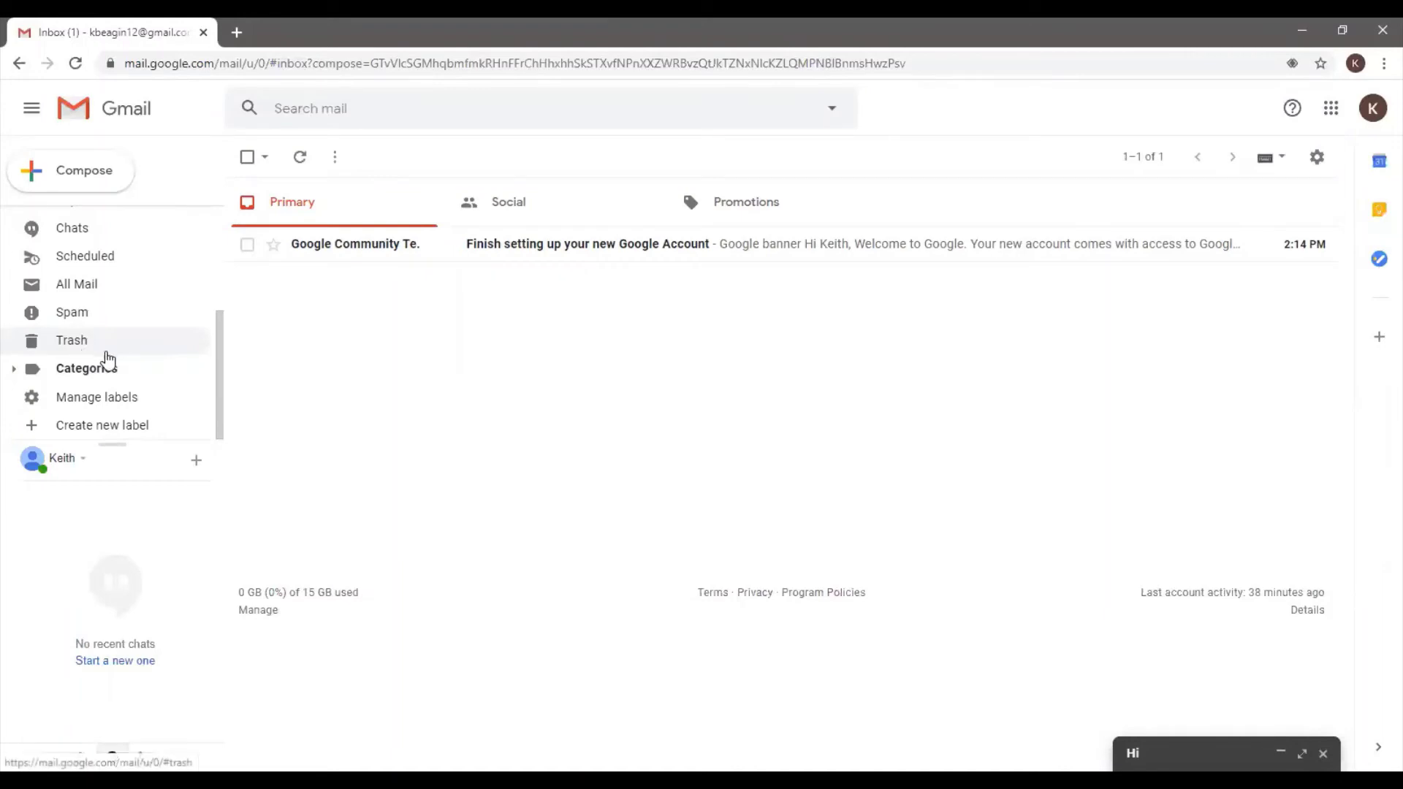
click(247, 246)
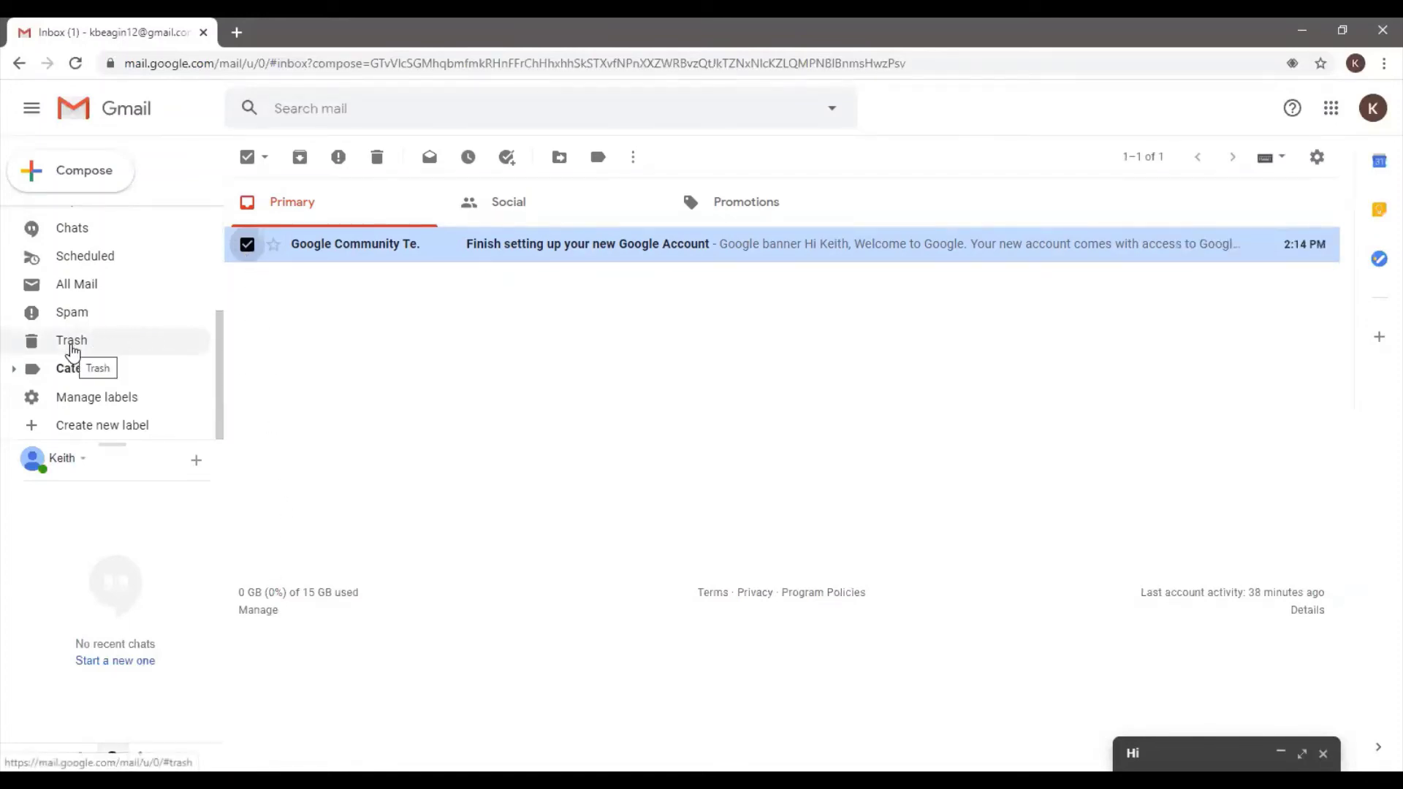
click(103, 348)
click(266, 160)
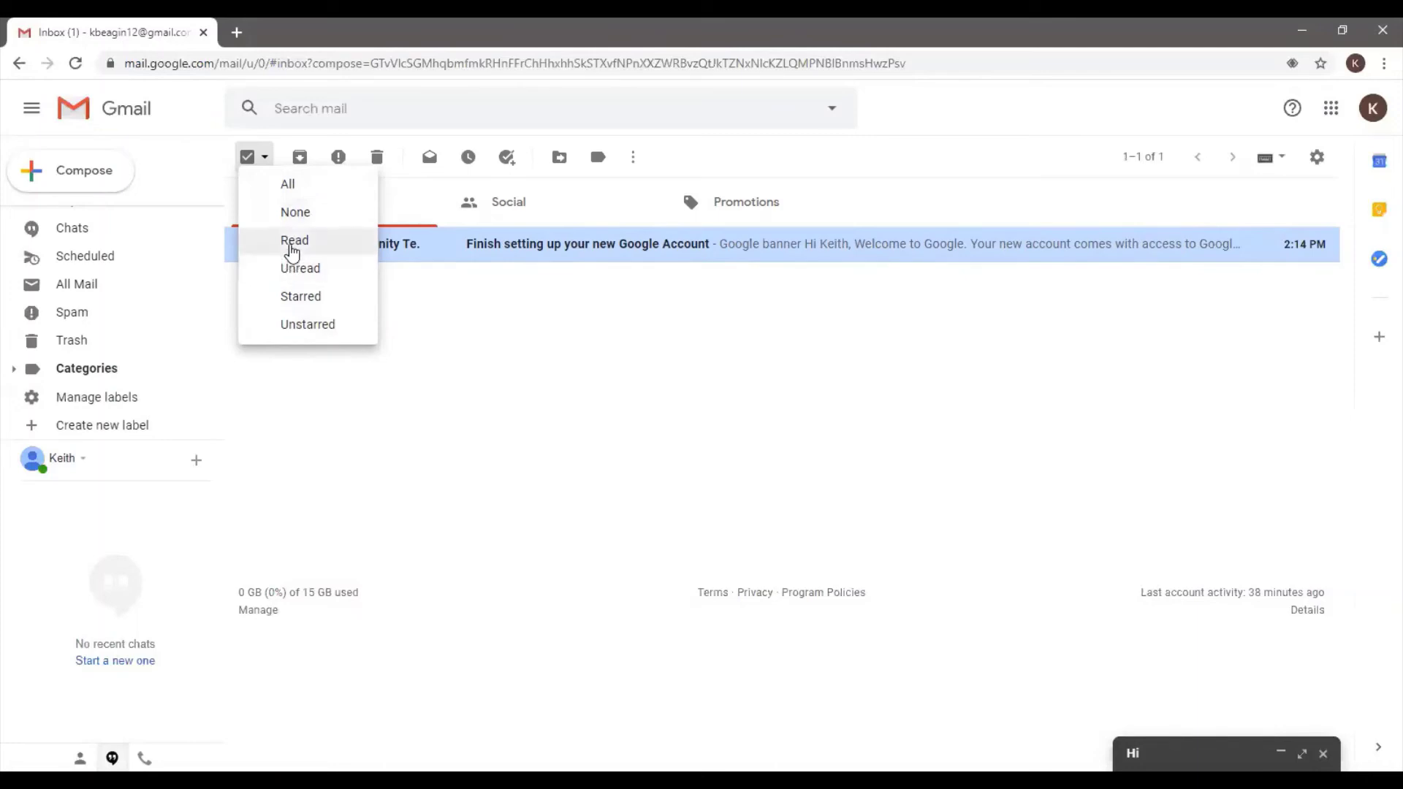
click(269, 163)
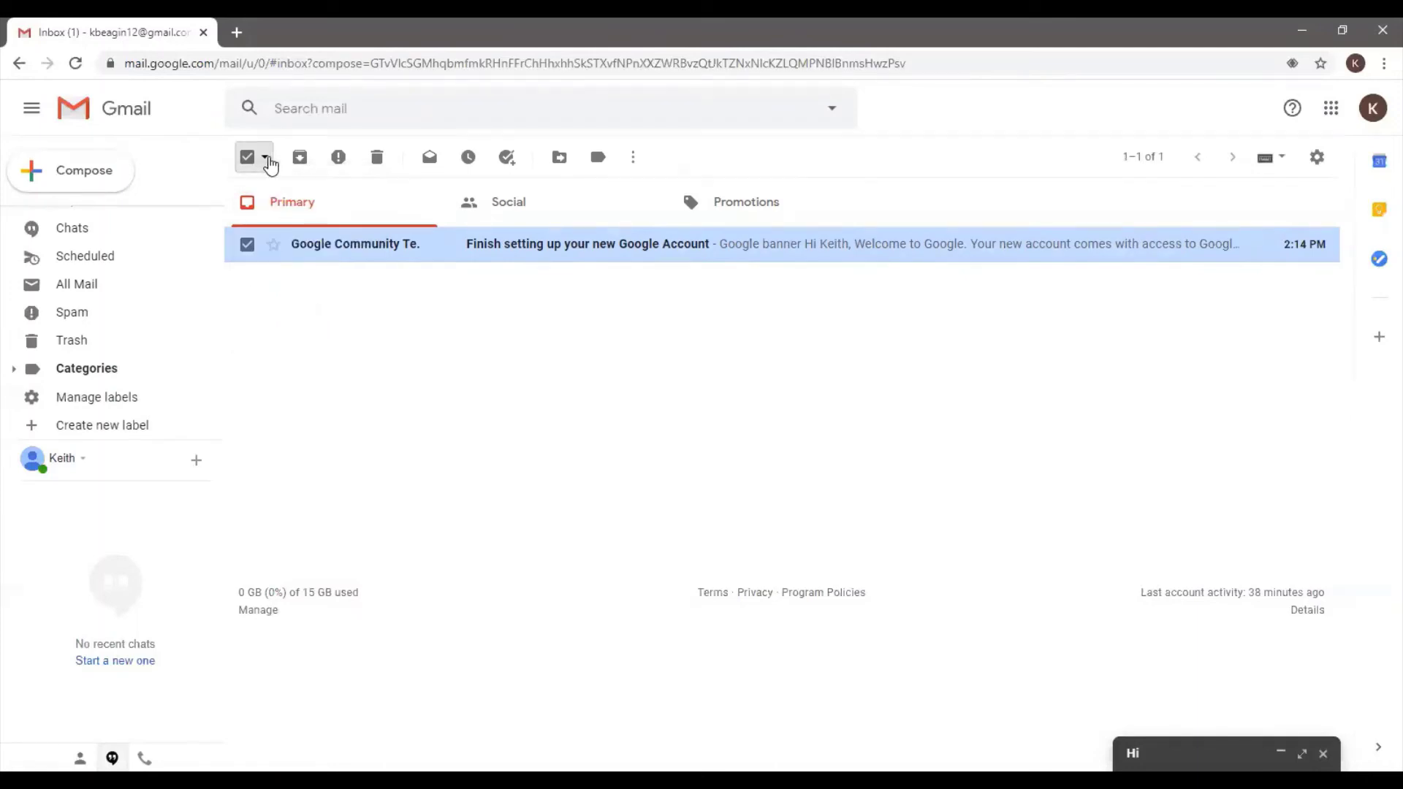
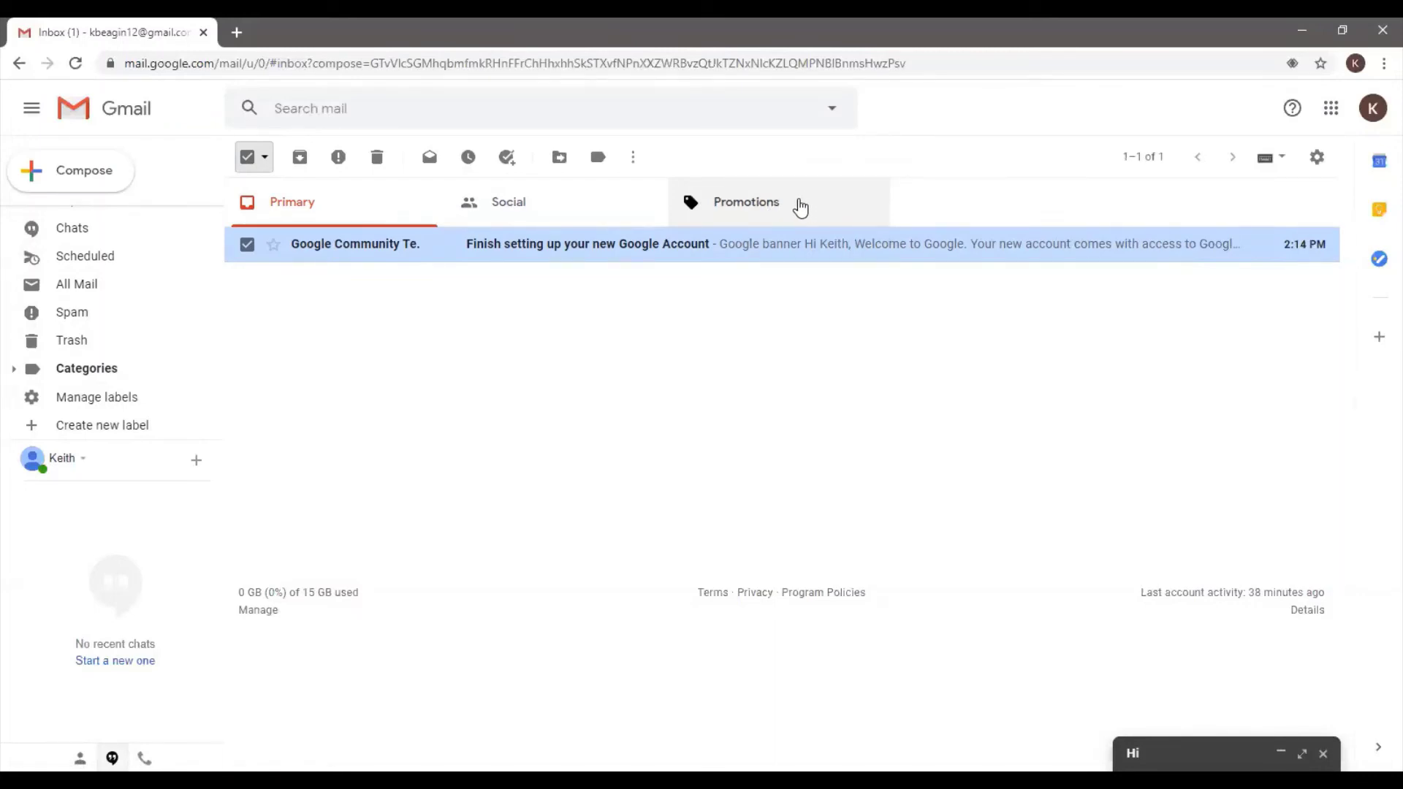
Expand Categories in the sidebar to list Social, Updates, Forums and Promotions
click(13, 375)
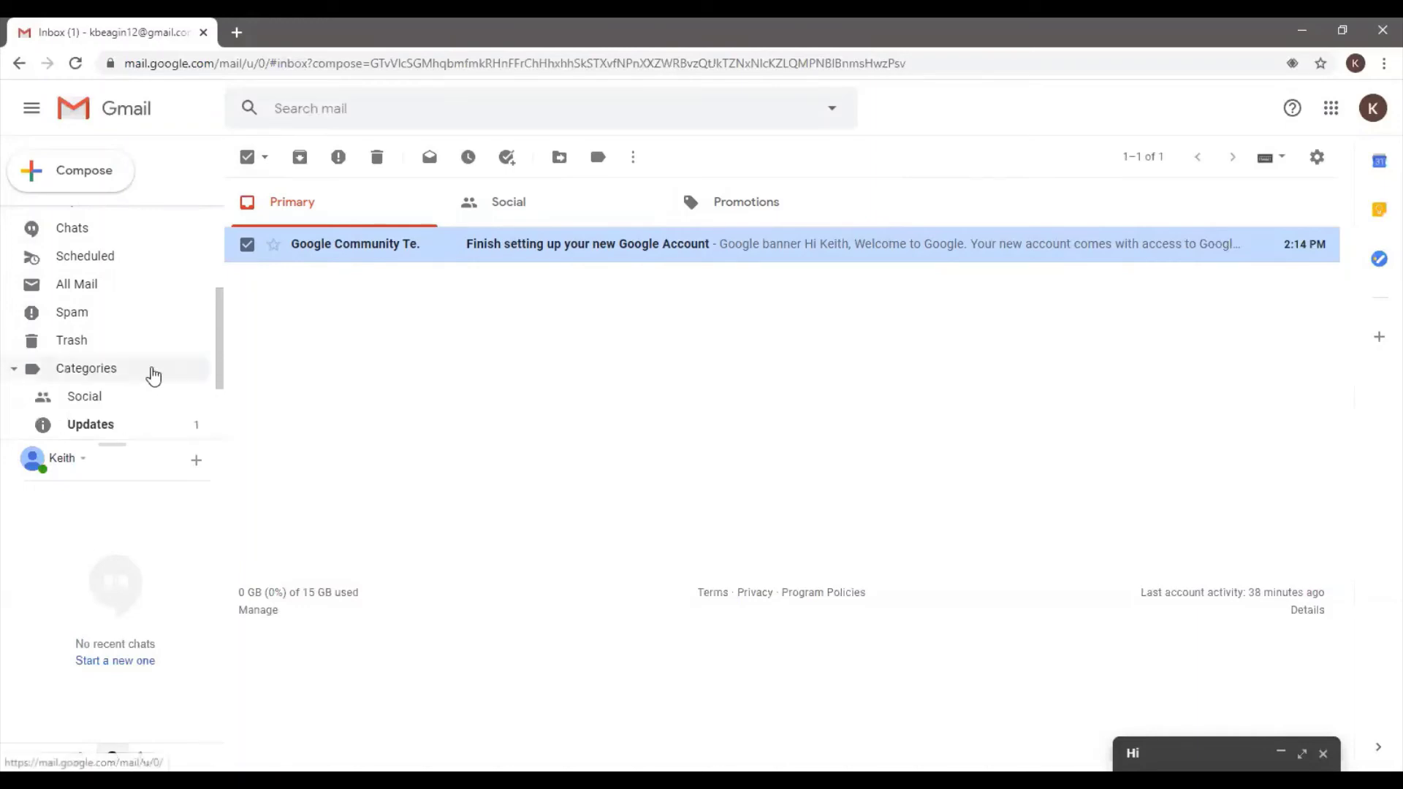
scroll(219, 383, down, 2)
scroll(219, 383, down, 1)
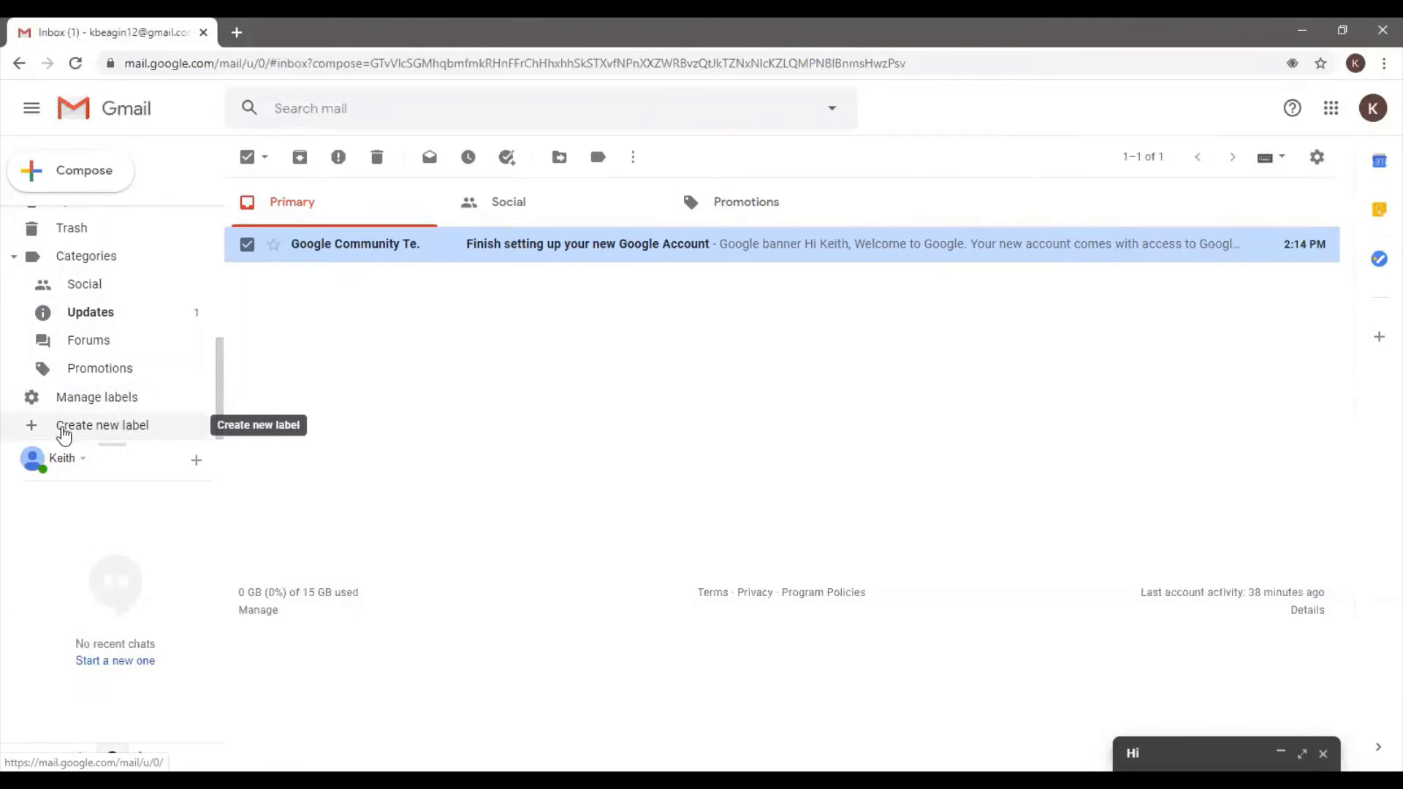
Create a label named 'Personal' and bring it into view in the sidebar
click(76, 431)
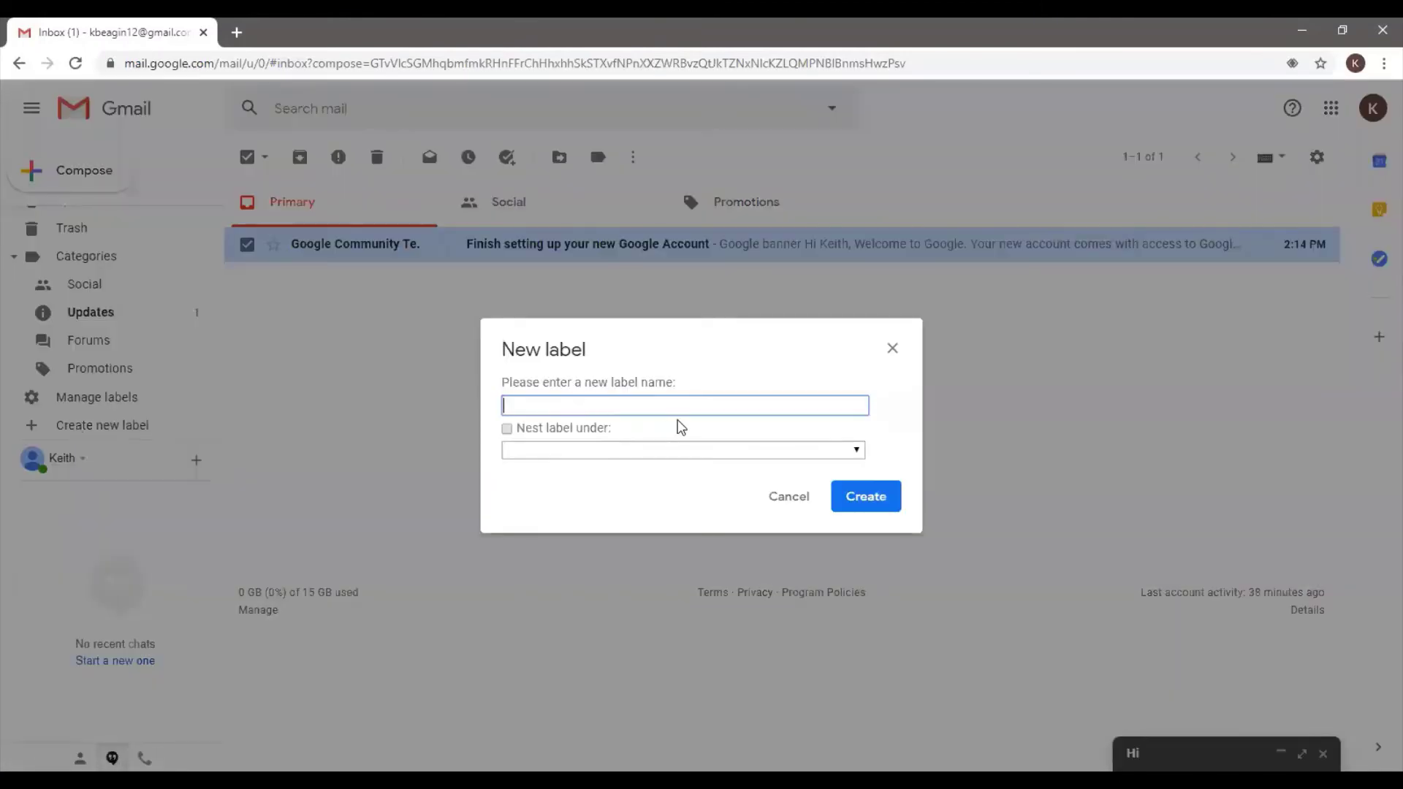
text(Personal)
click(838, 500)
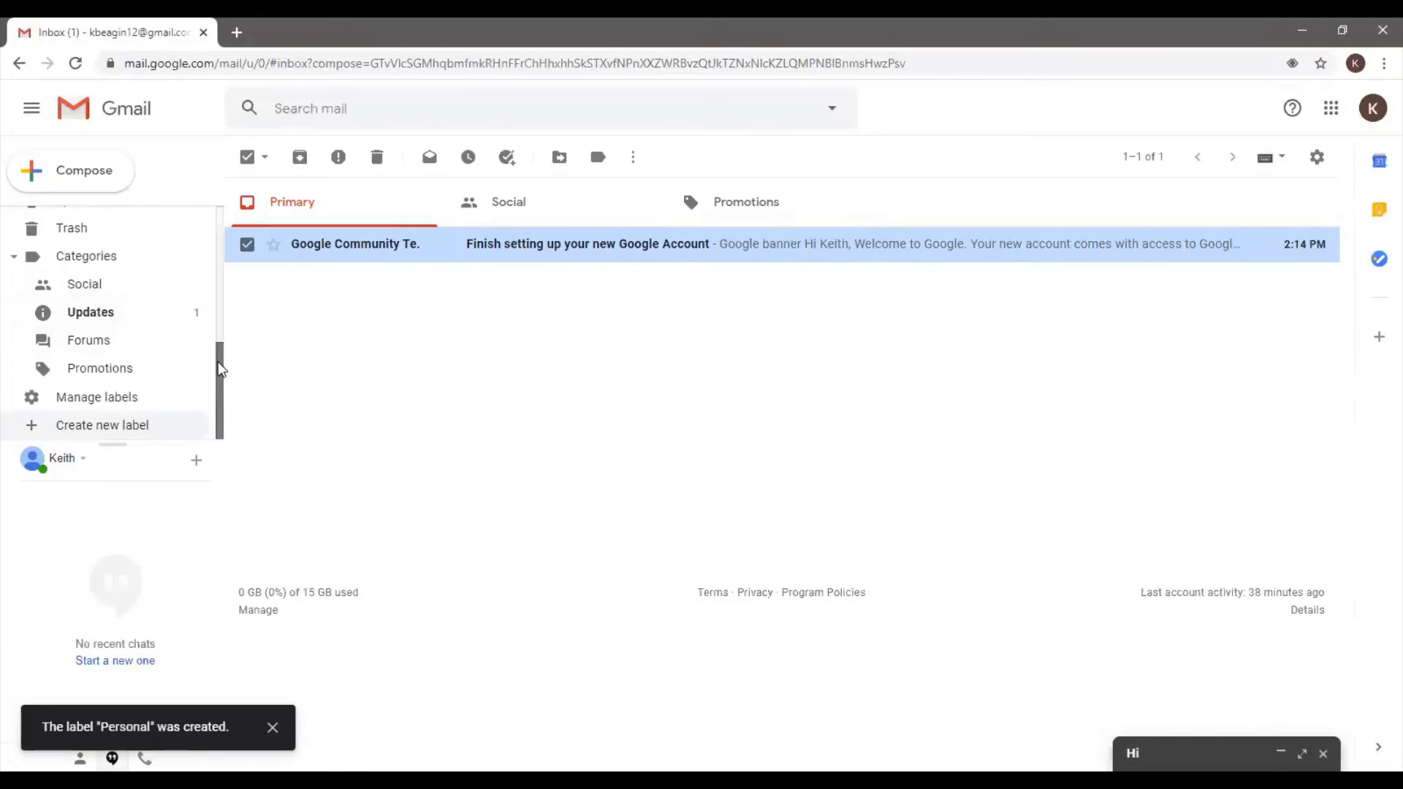
scroll(176, 369, up, 3)
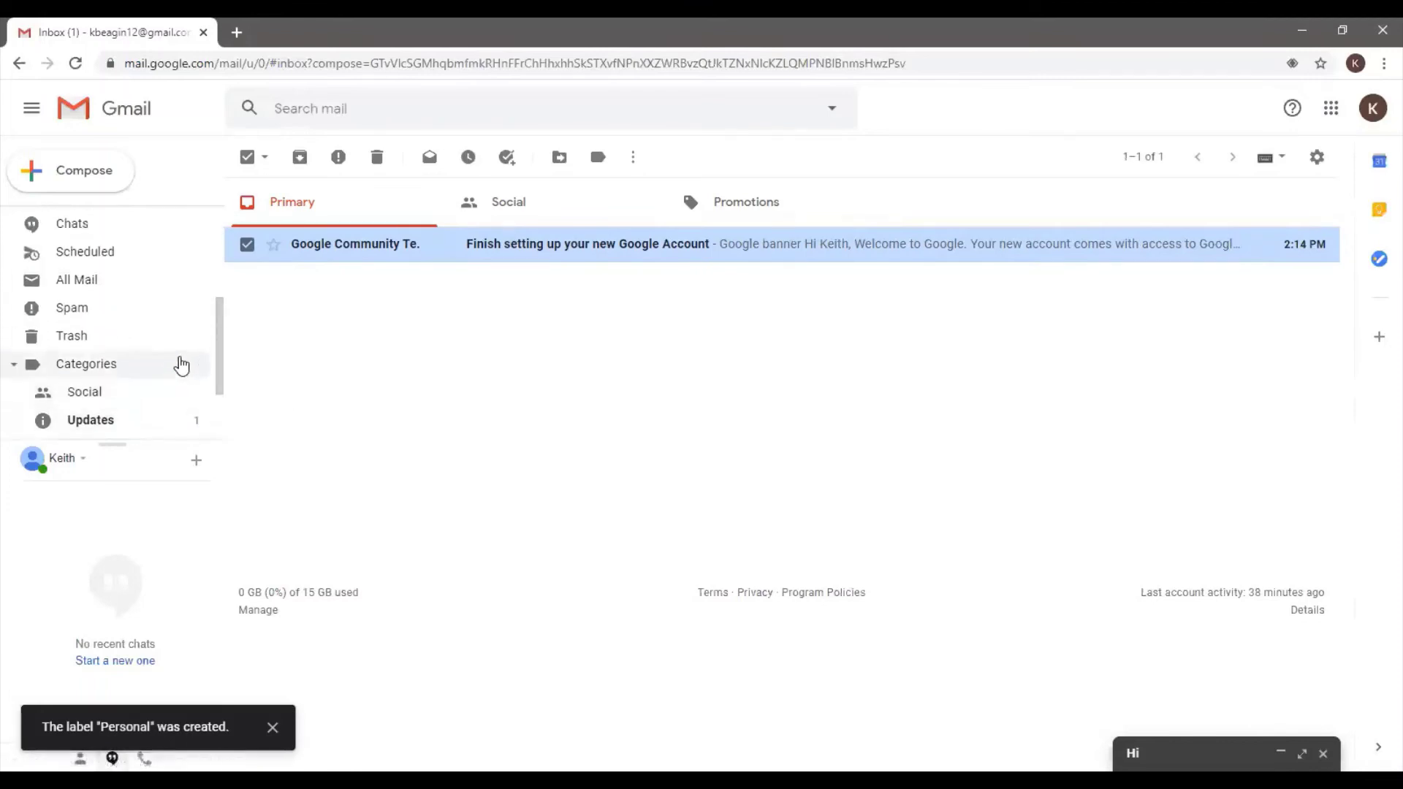
drag(222, 328, 221, 290)
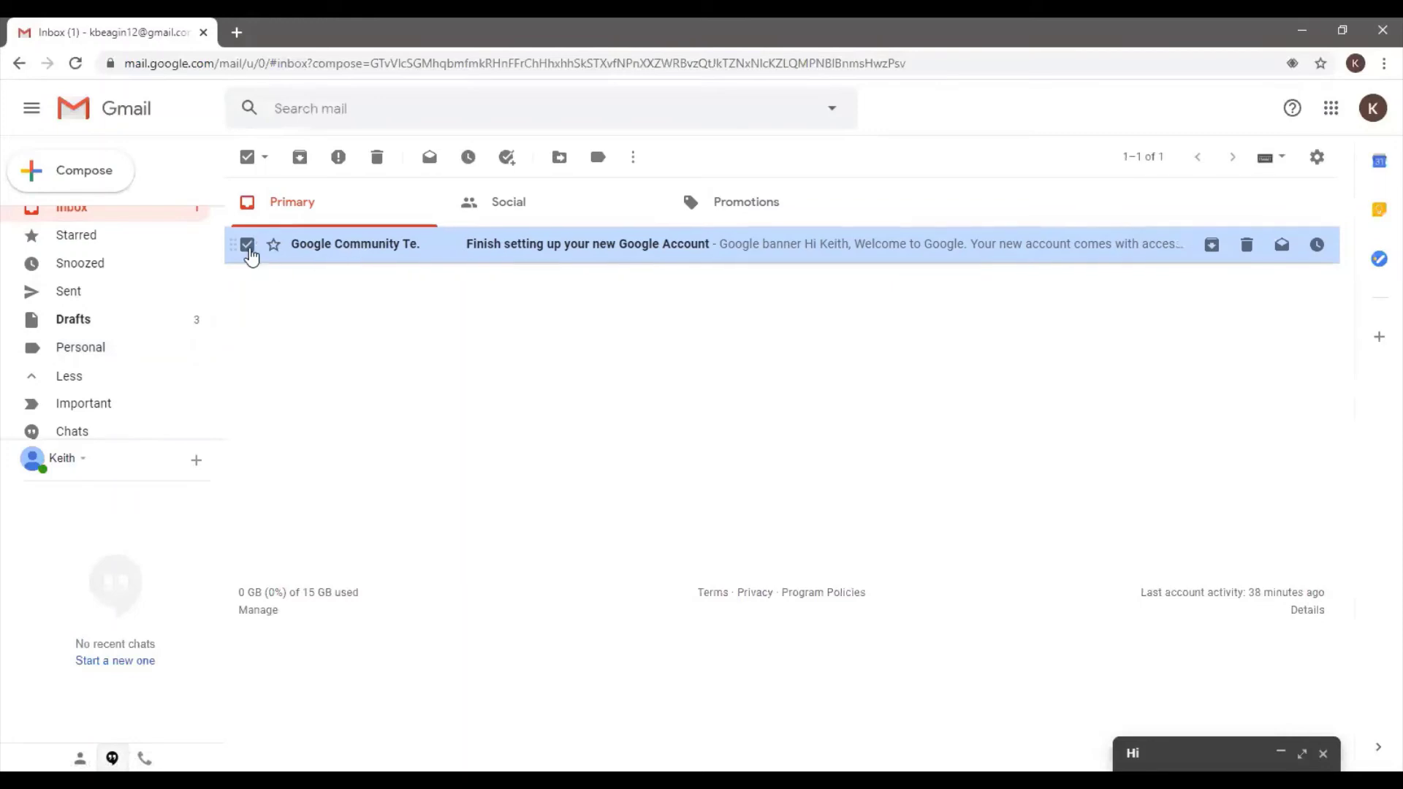
Swap the setup email's Updates label for the Personal label
click(246, 245)
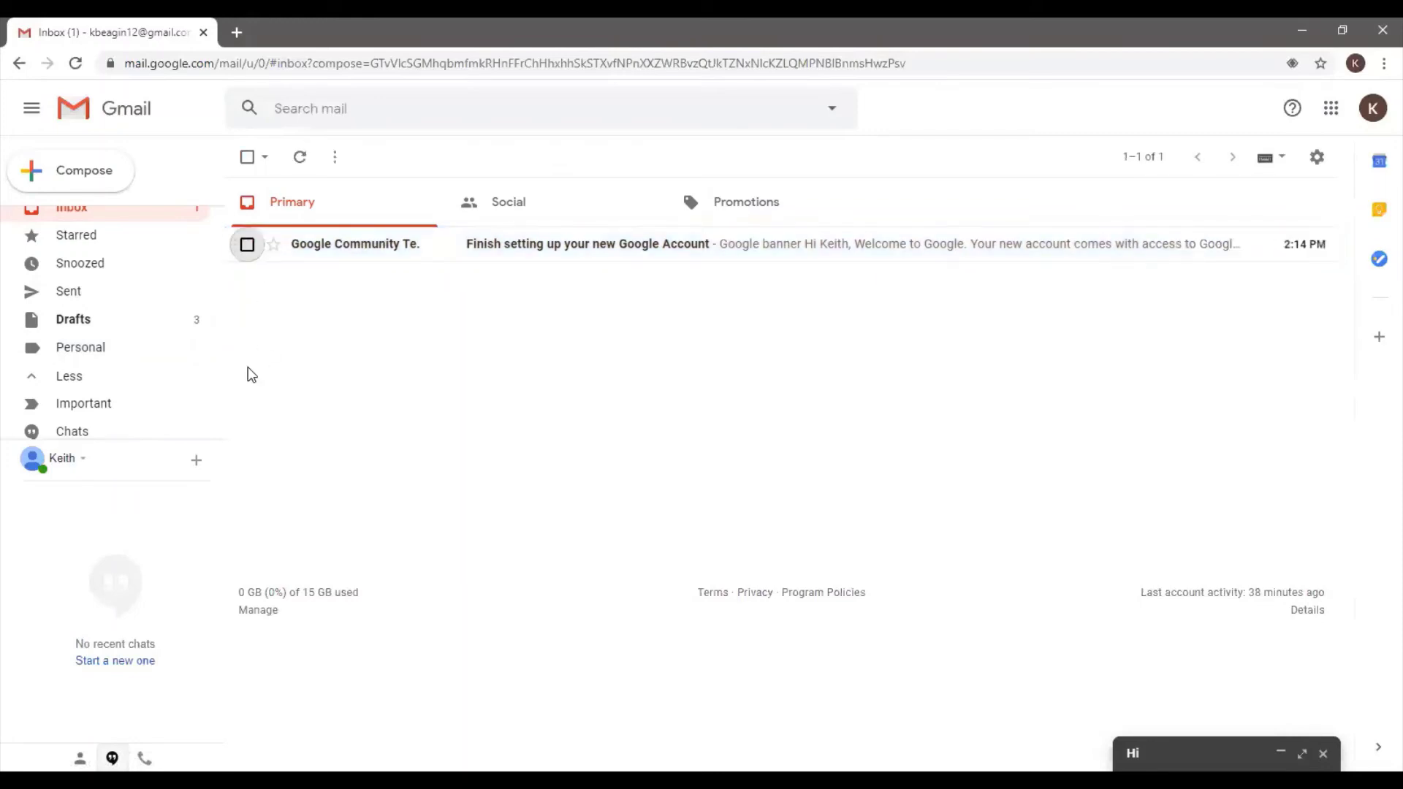
click(247, 246)
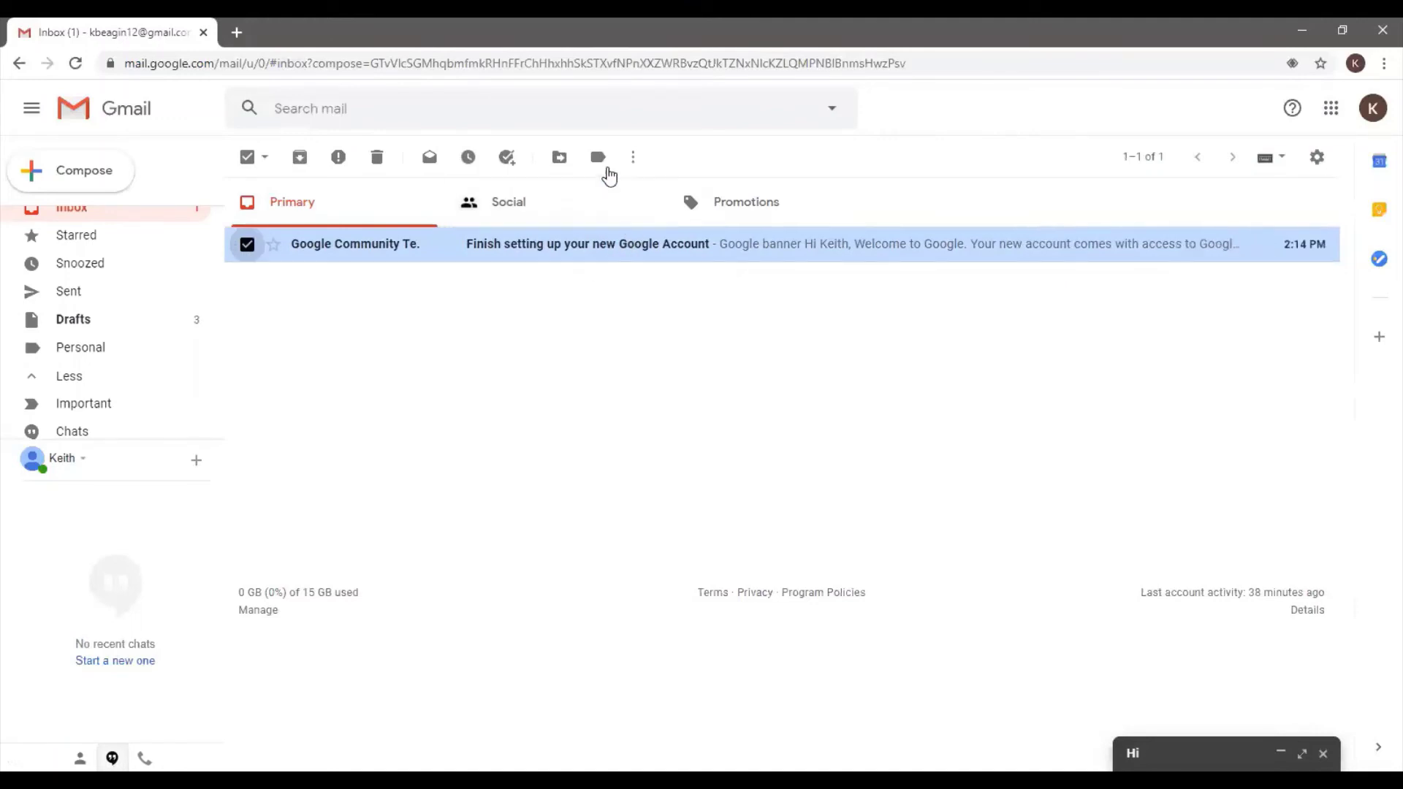
click(601, 160)
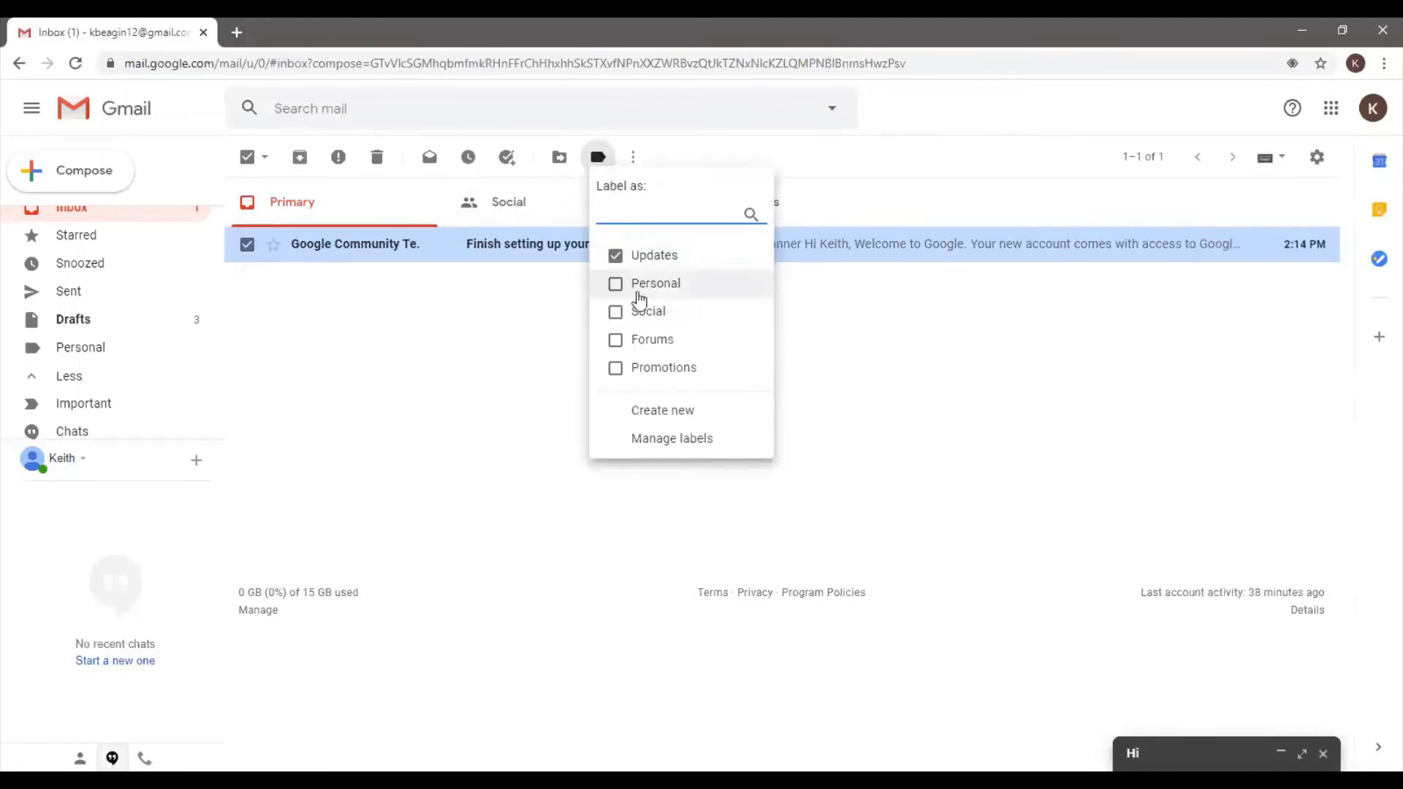
click(616, 259)
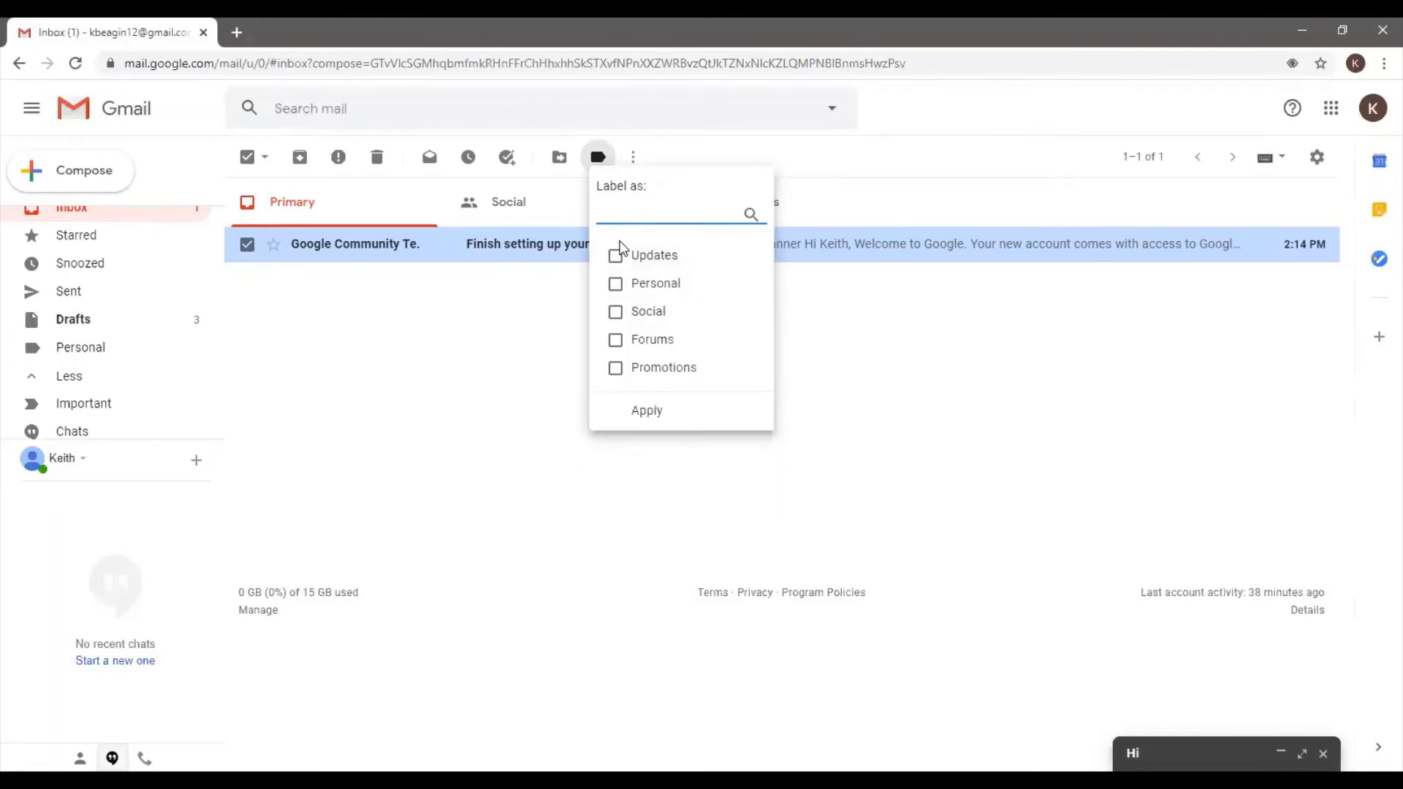
click(618, 283)
click(657, 410)
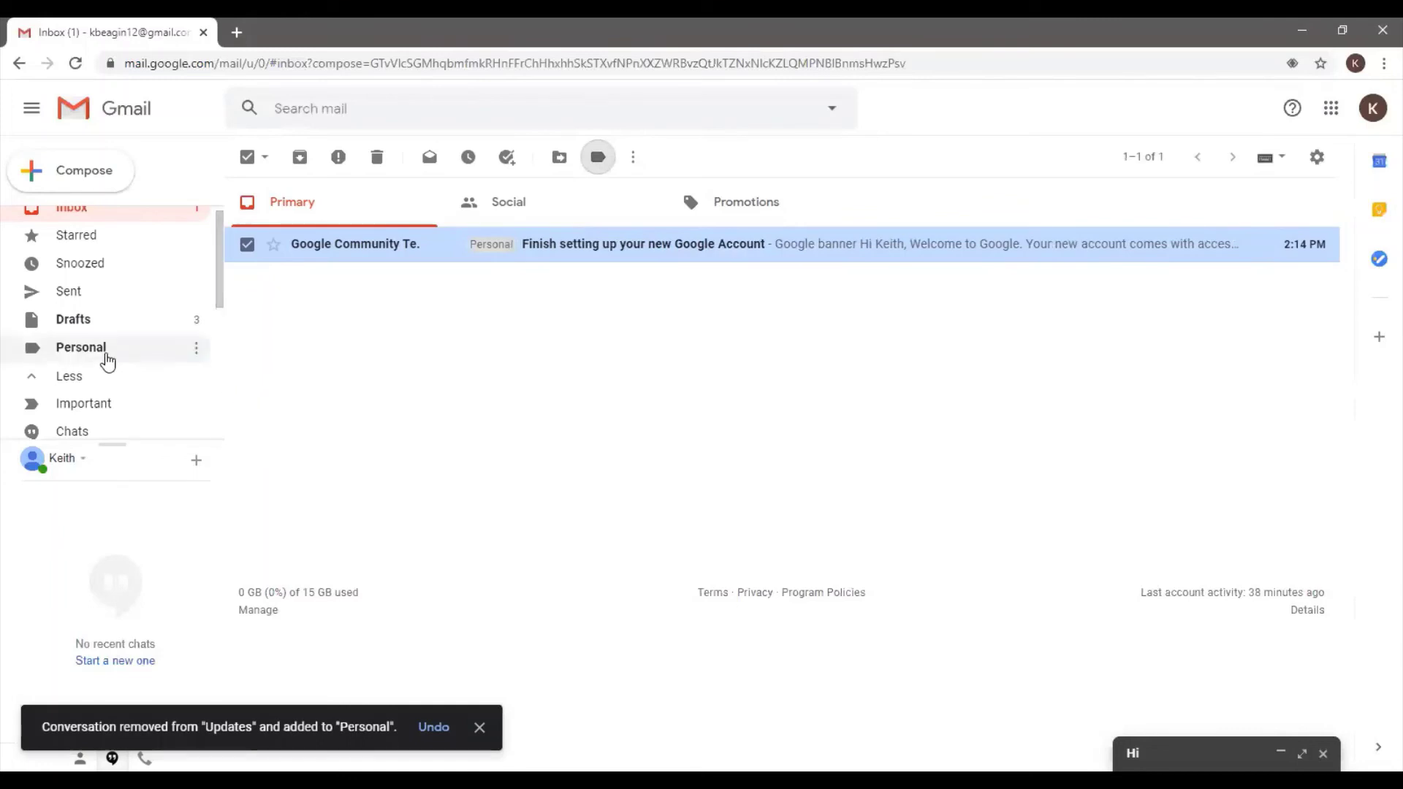
Check the Personal label's contents, then return to the inbox
click(106, 359)
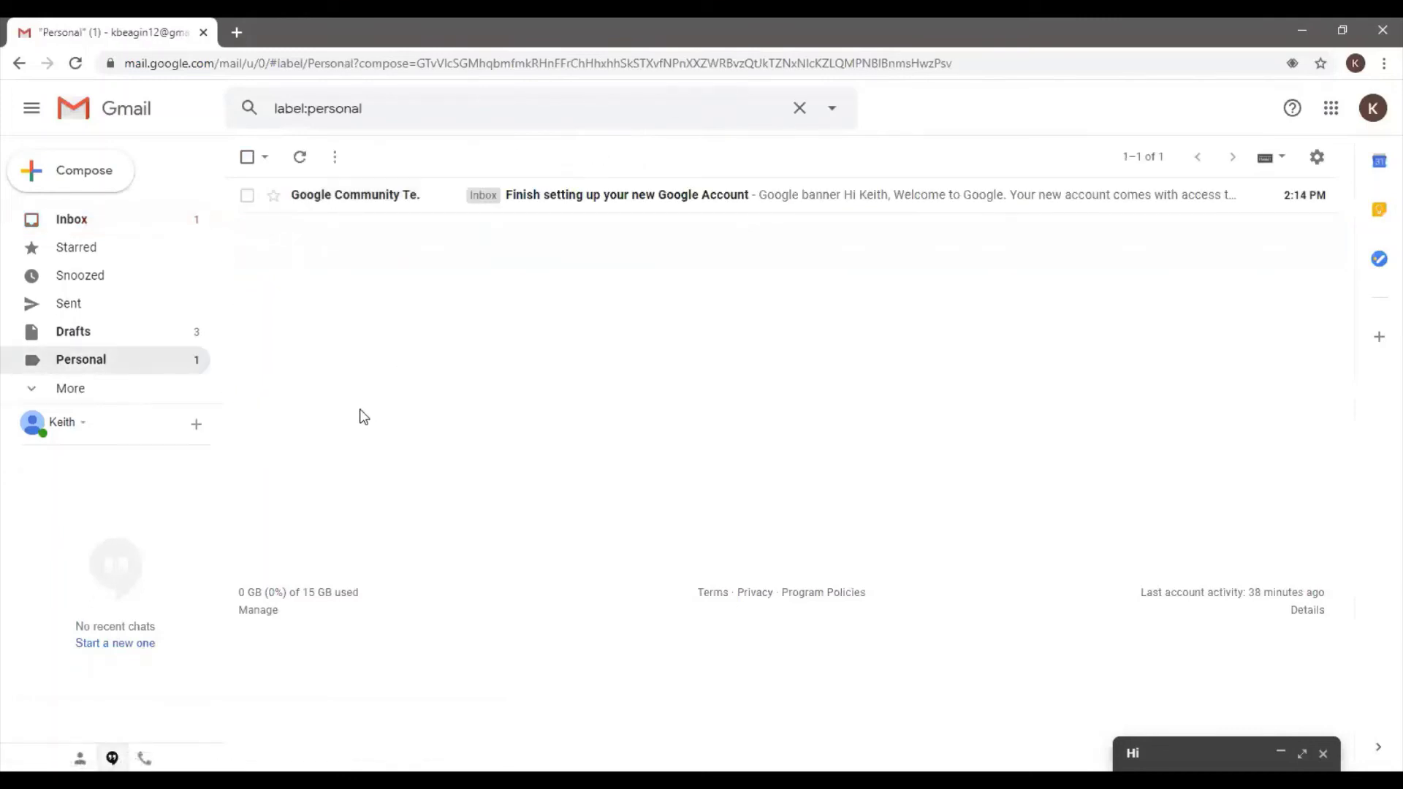
click(61, 228)
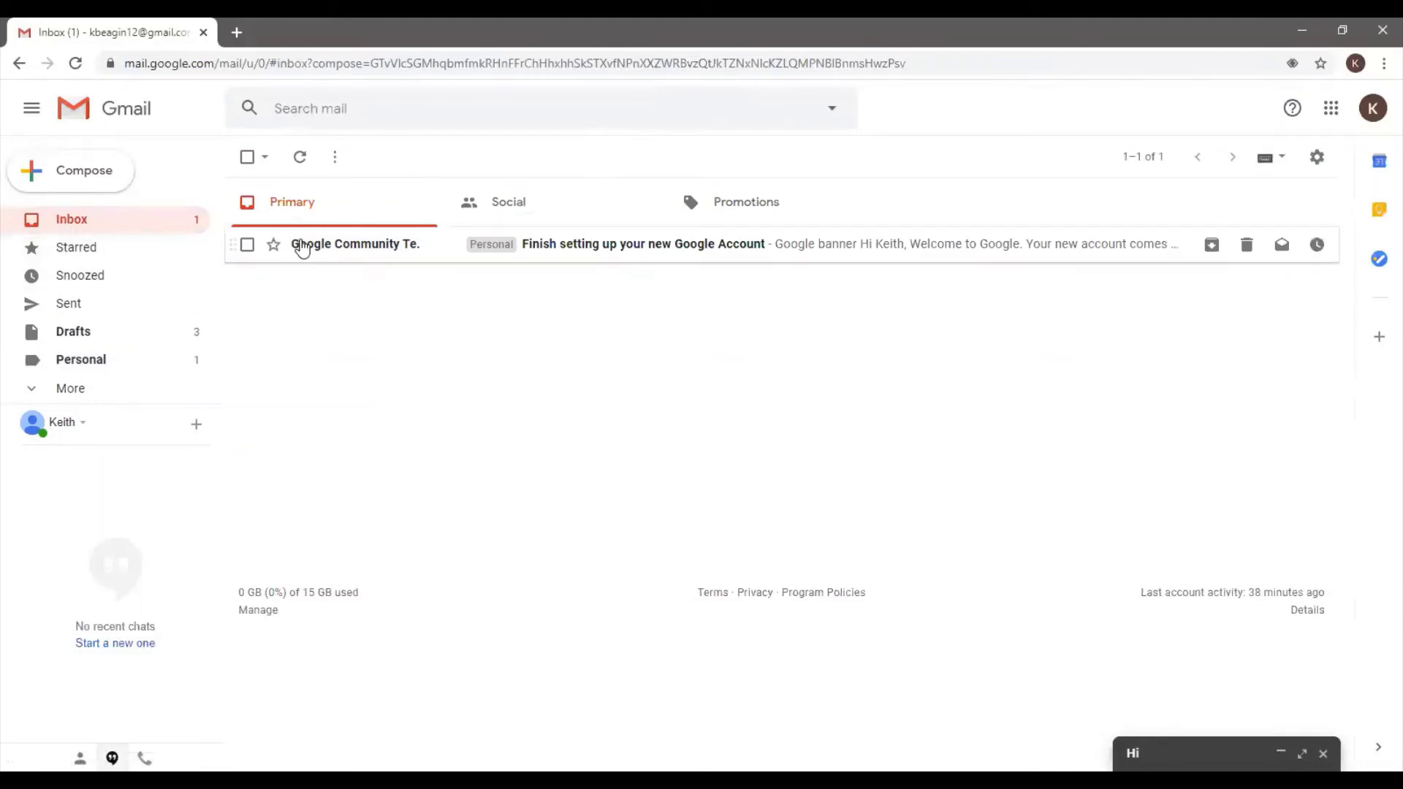
click(83, 365)
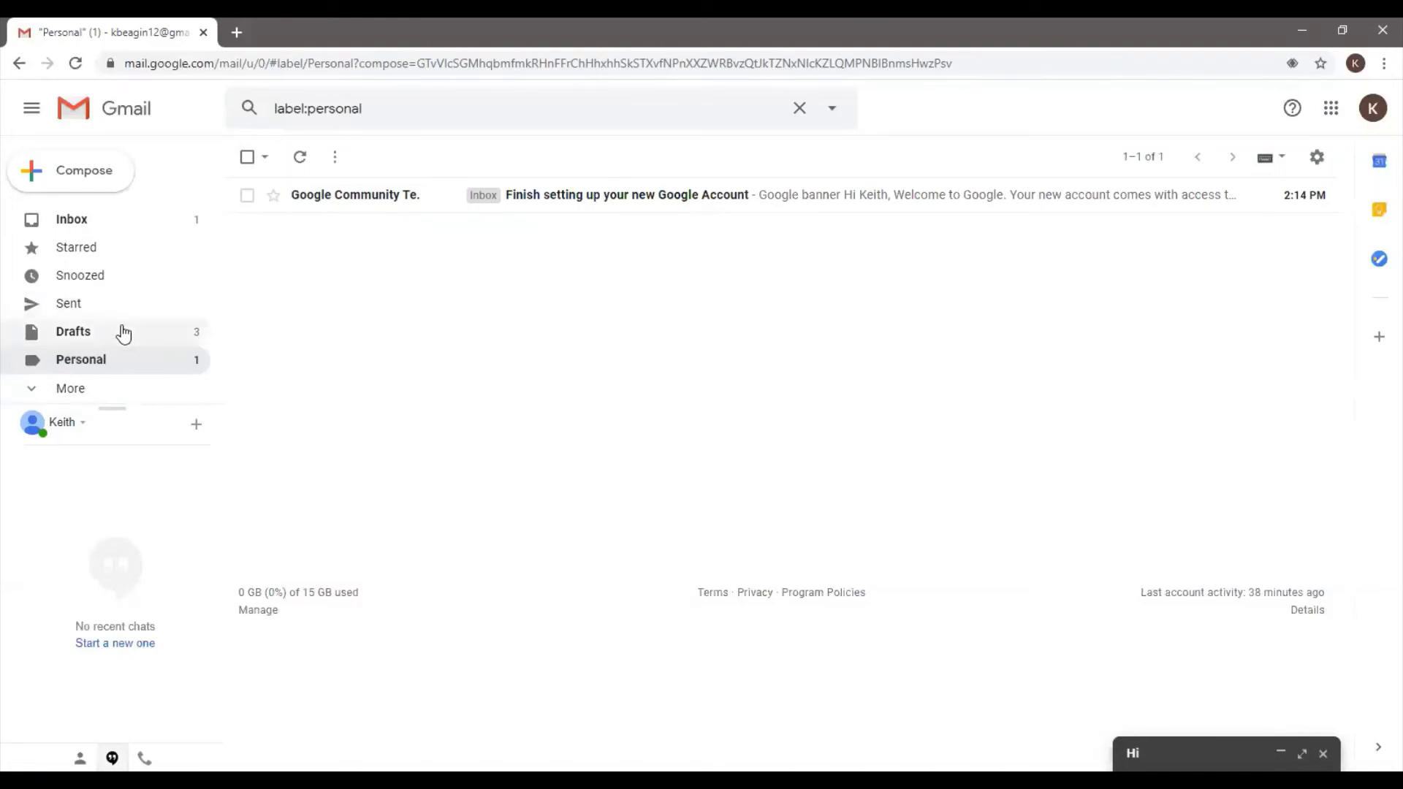
click(71, 219)
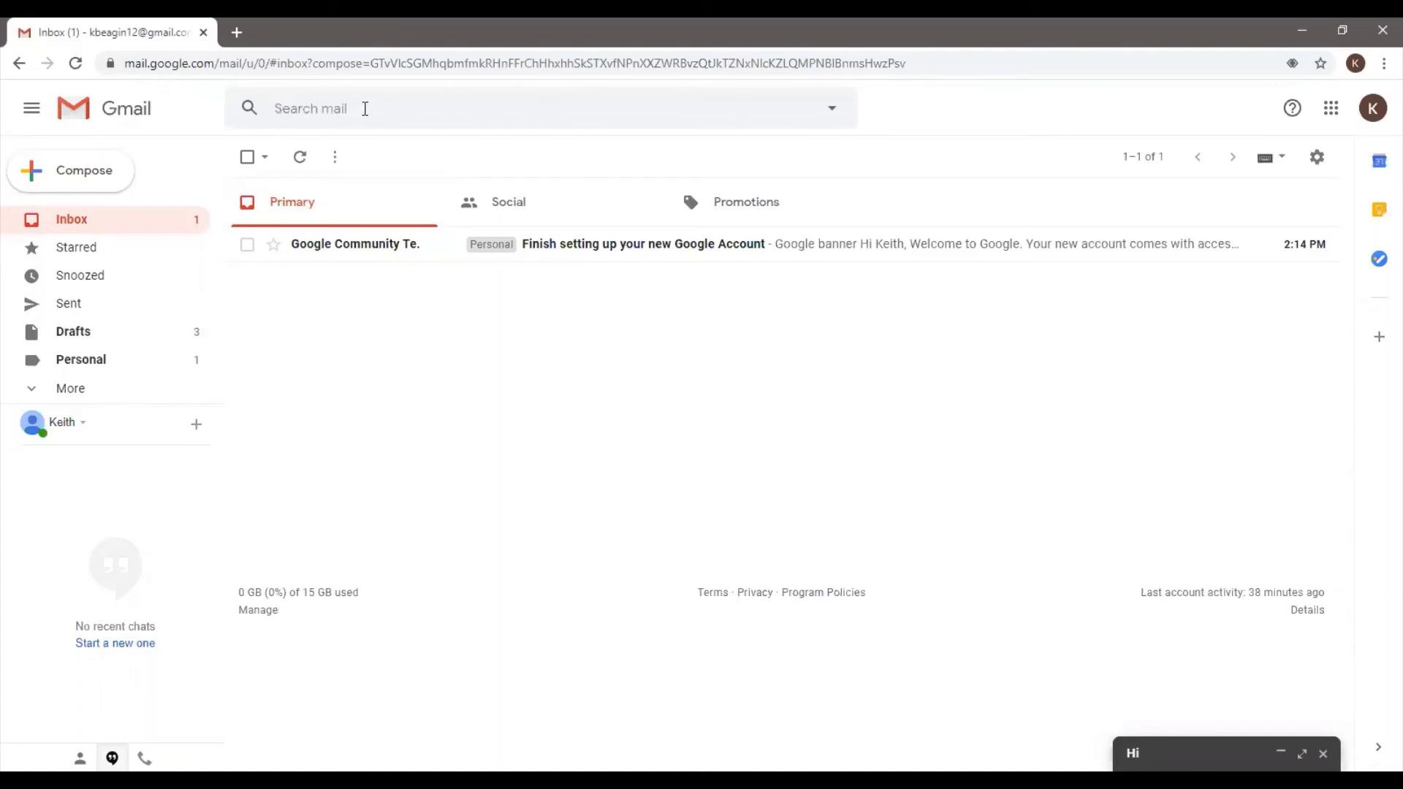
Search mail for 'google account', finding two drafts and the setup email, then clear it
click(377, 110)
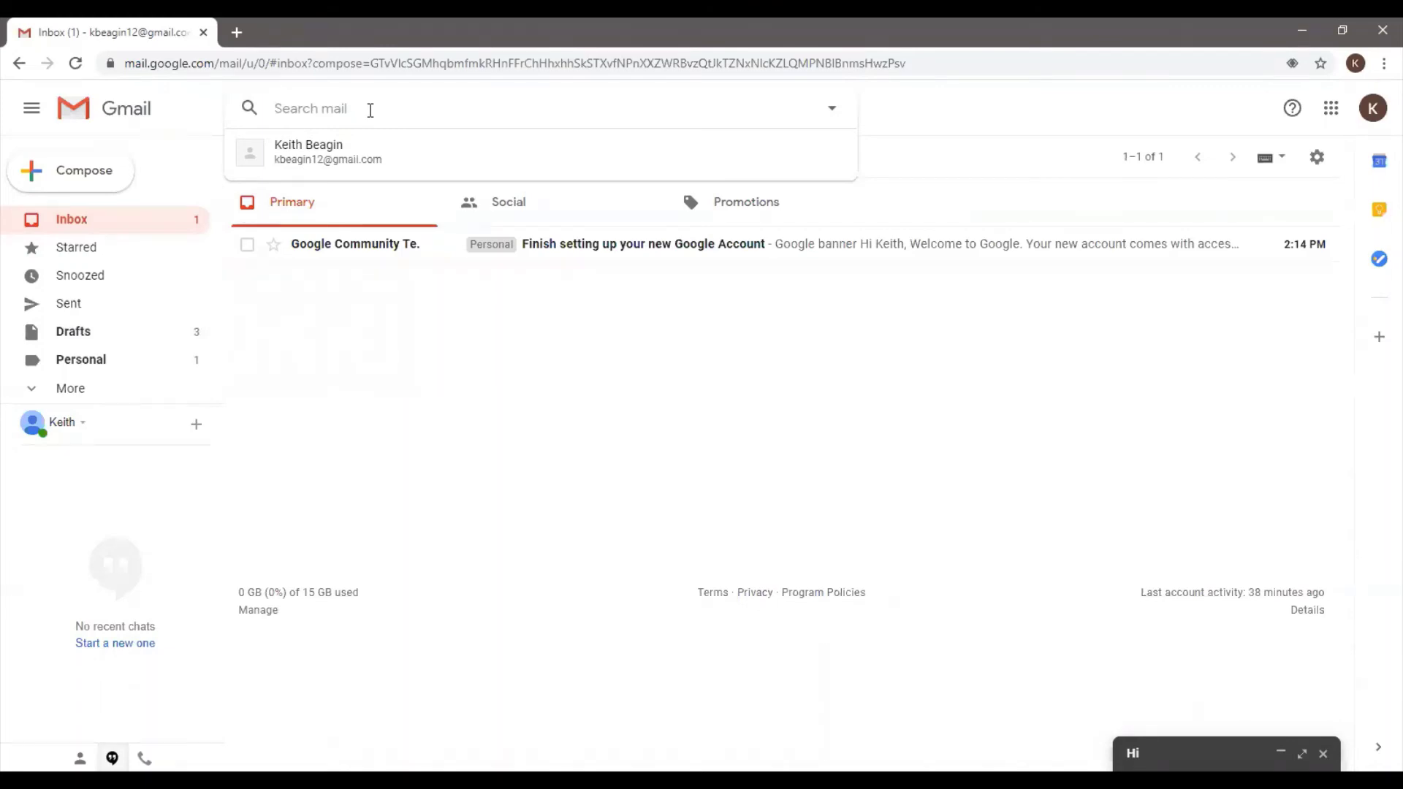
text(google account)
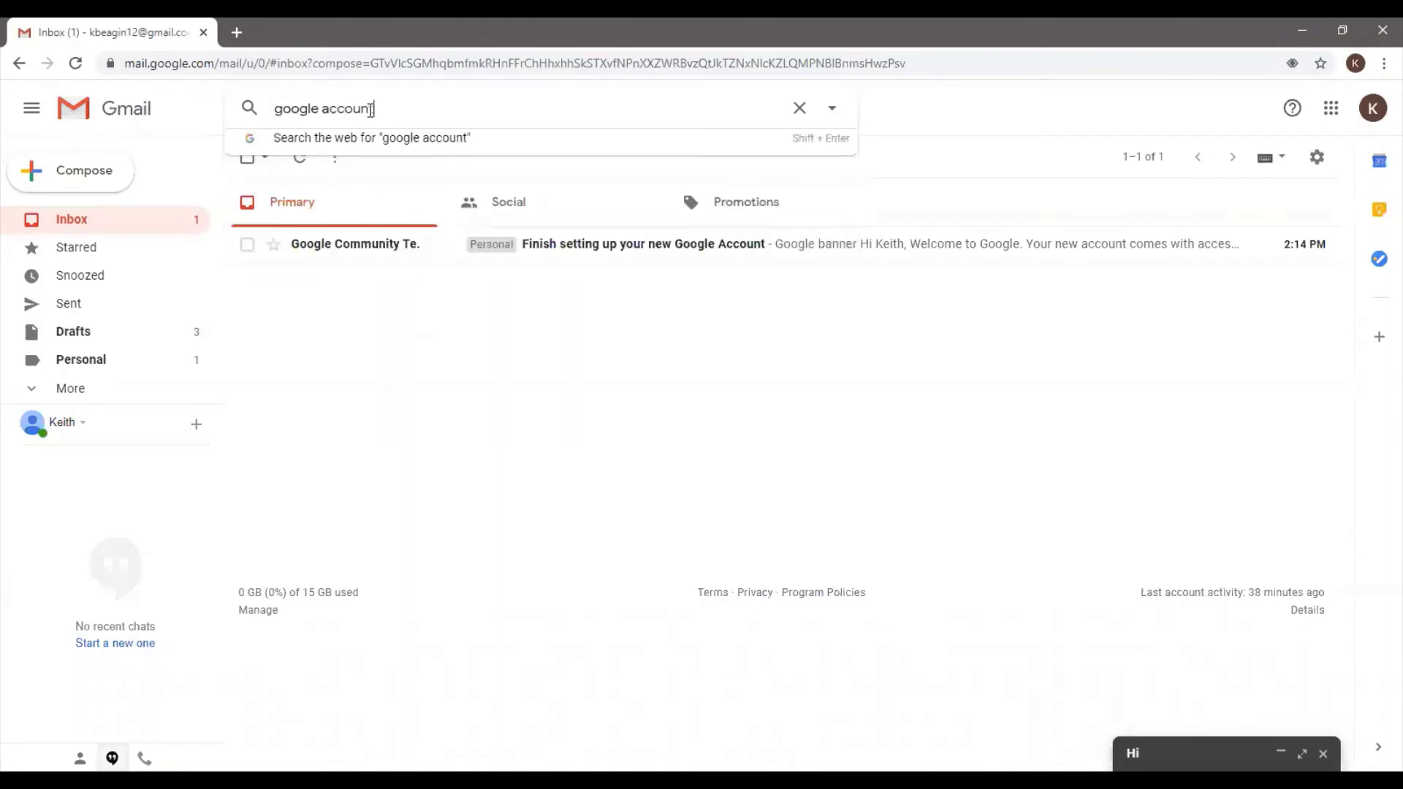
key(Return)
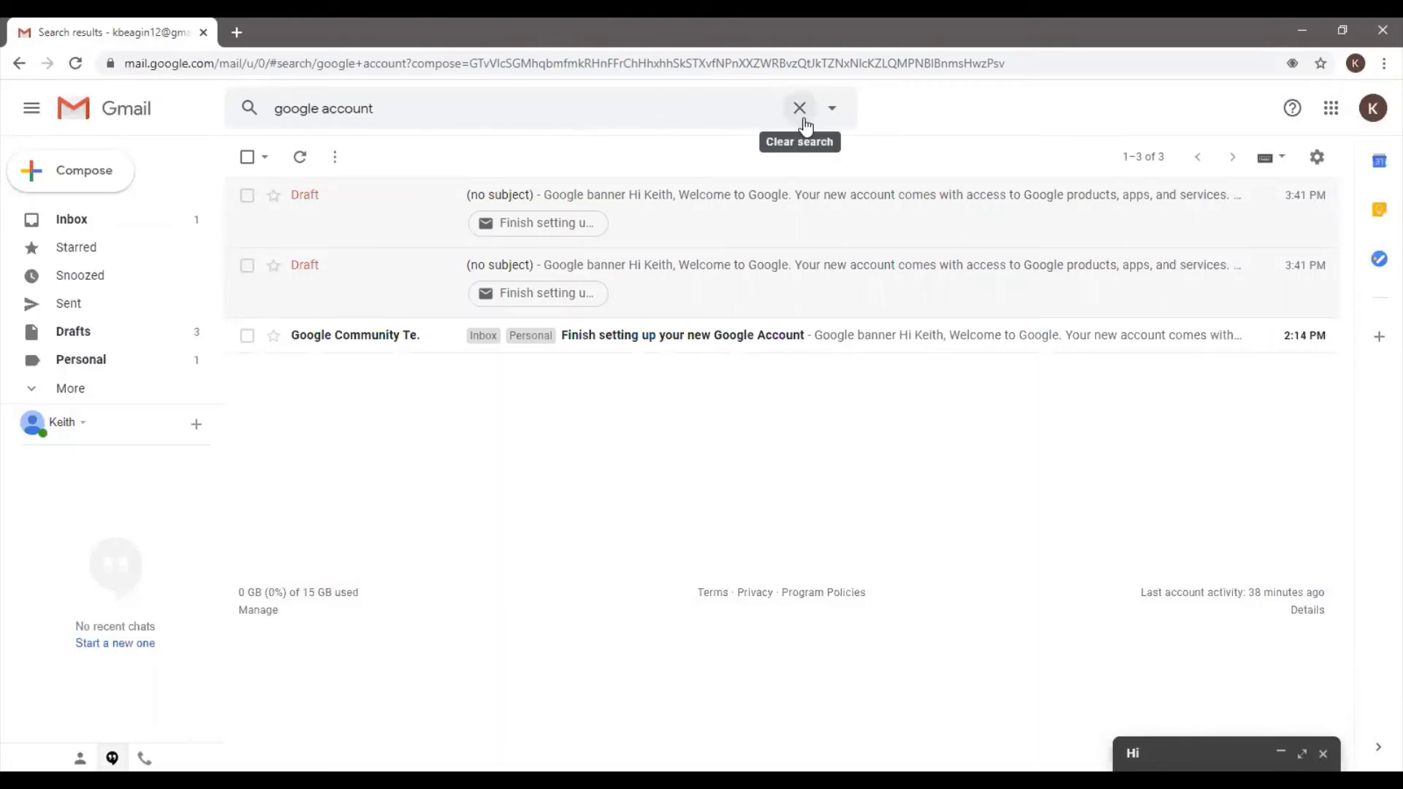
click(799, 108)
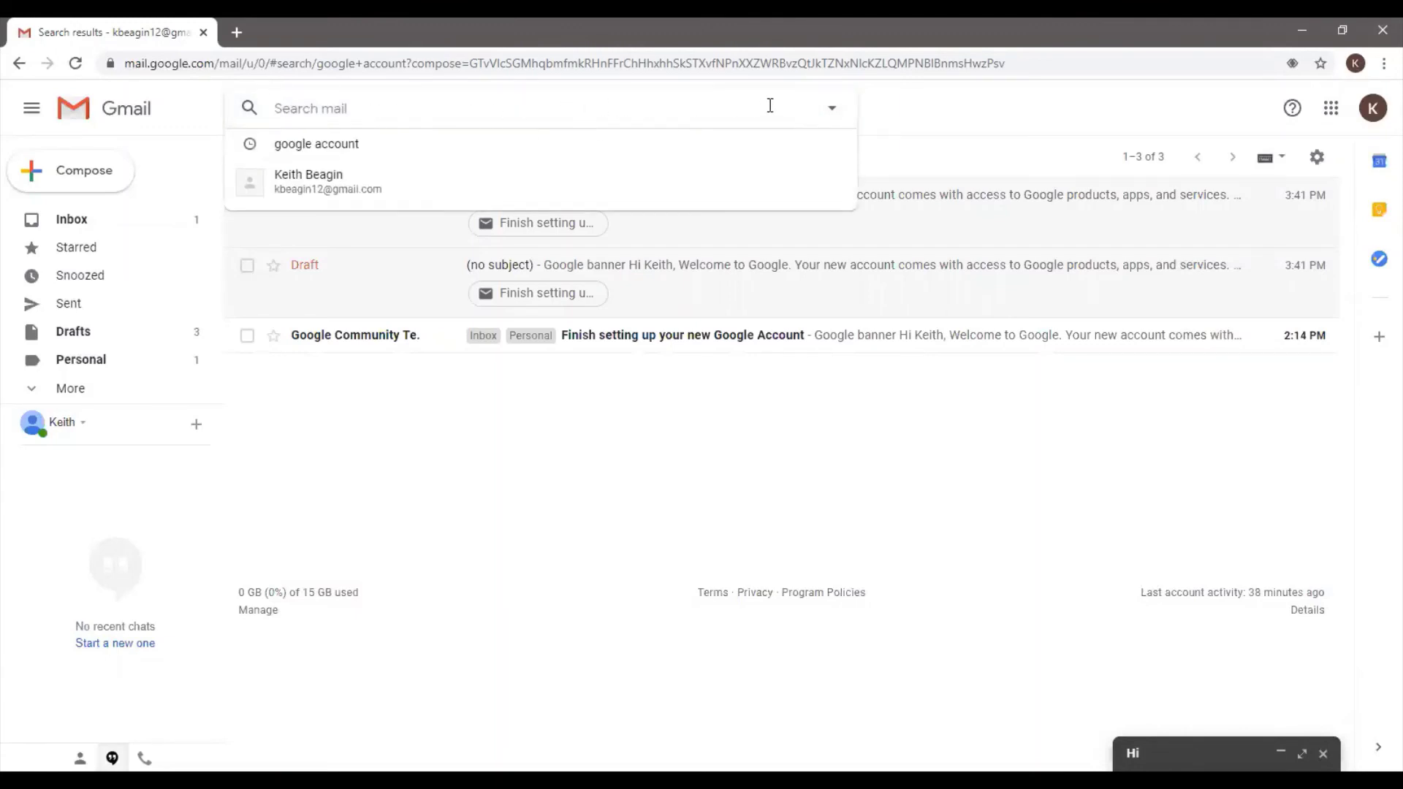
Open advanced search and enter the sender's e-mail address in From
click(835, 109)
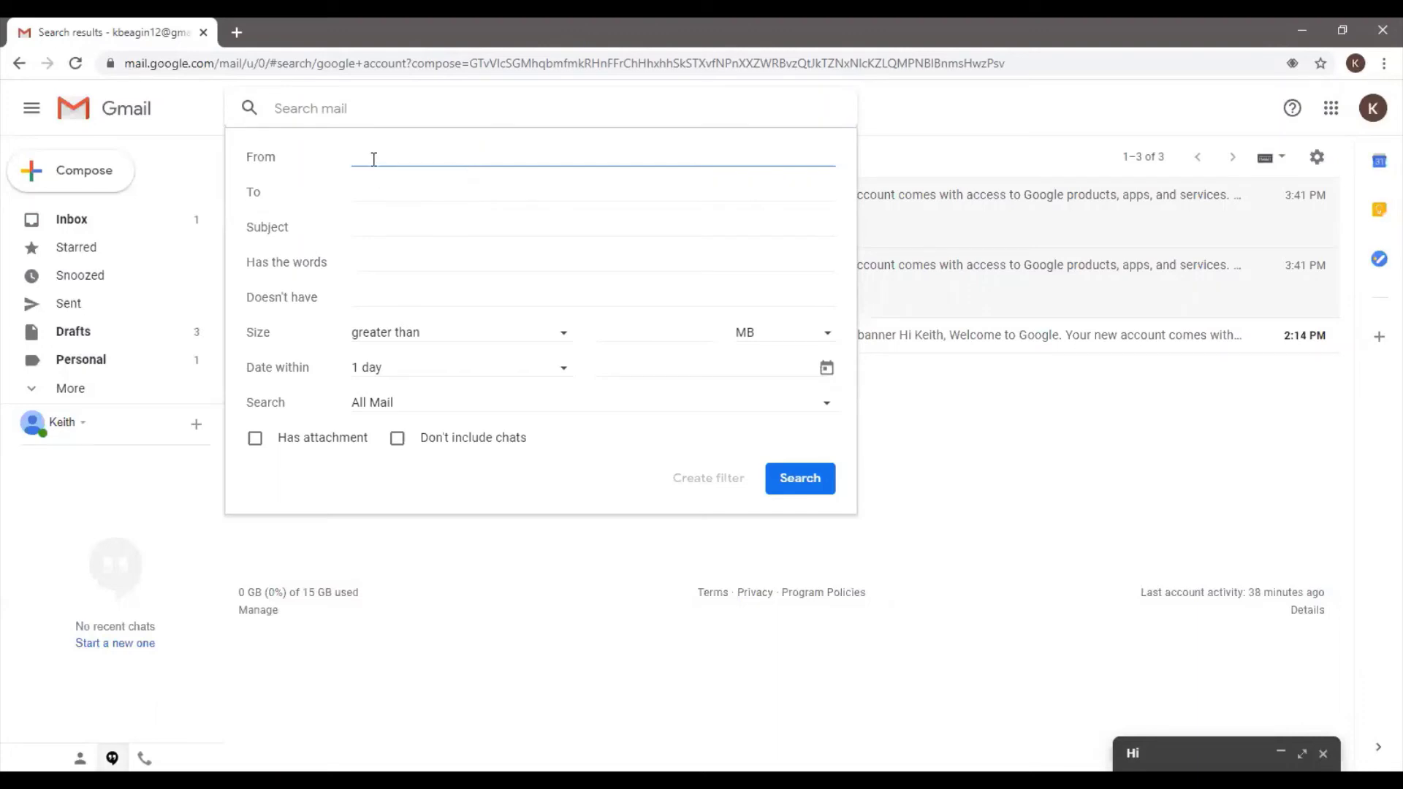
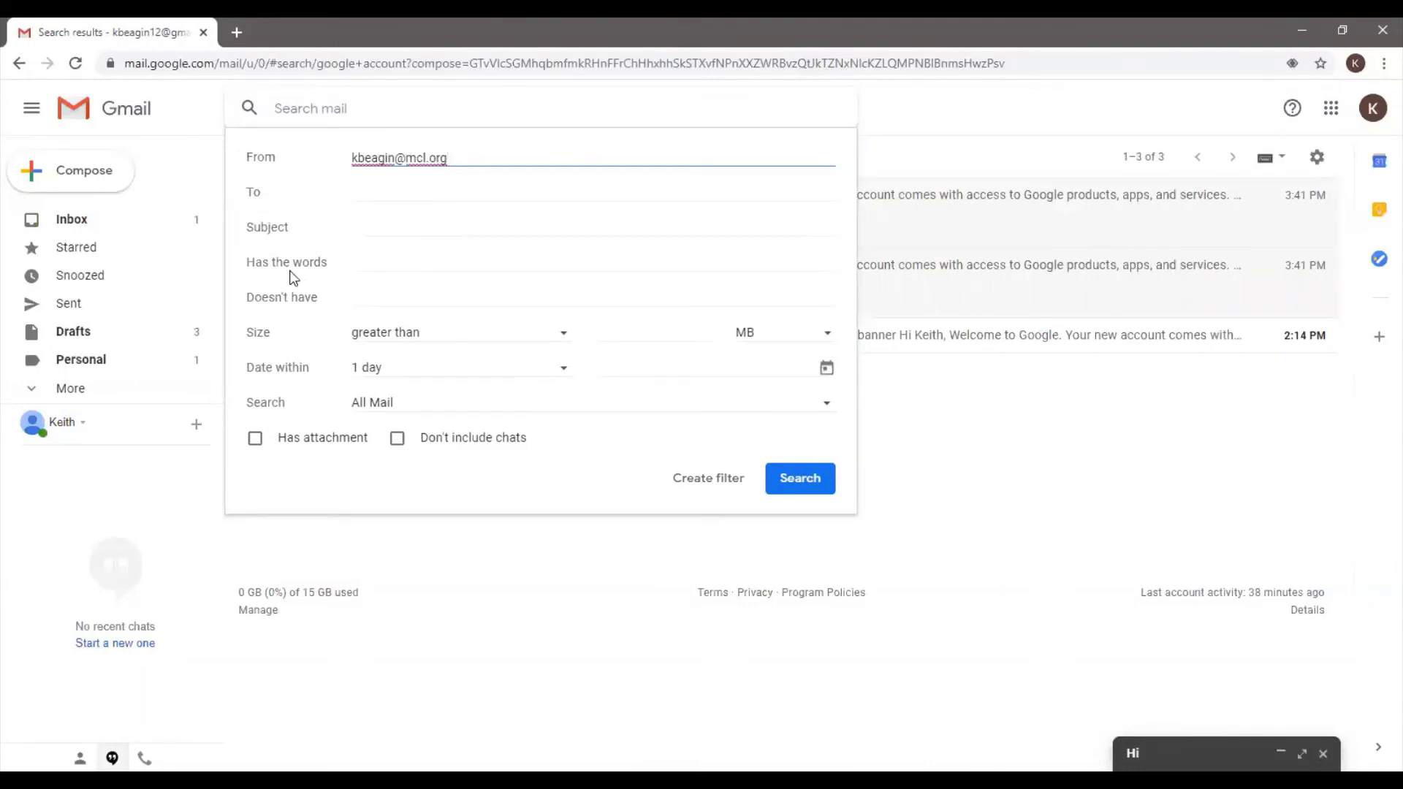
click(356, 264)
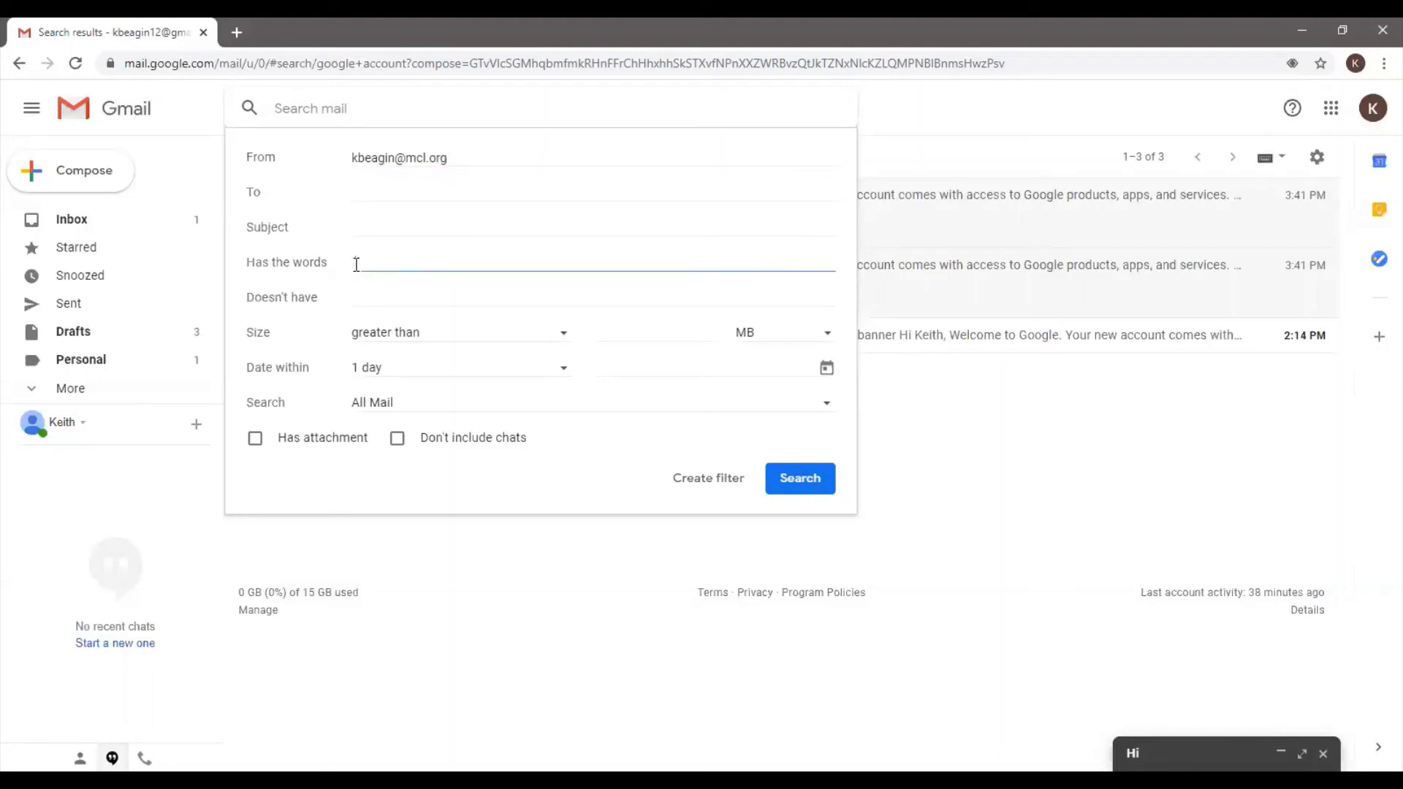
click(410, 305)
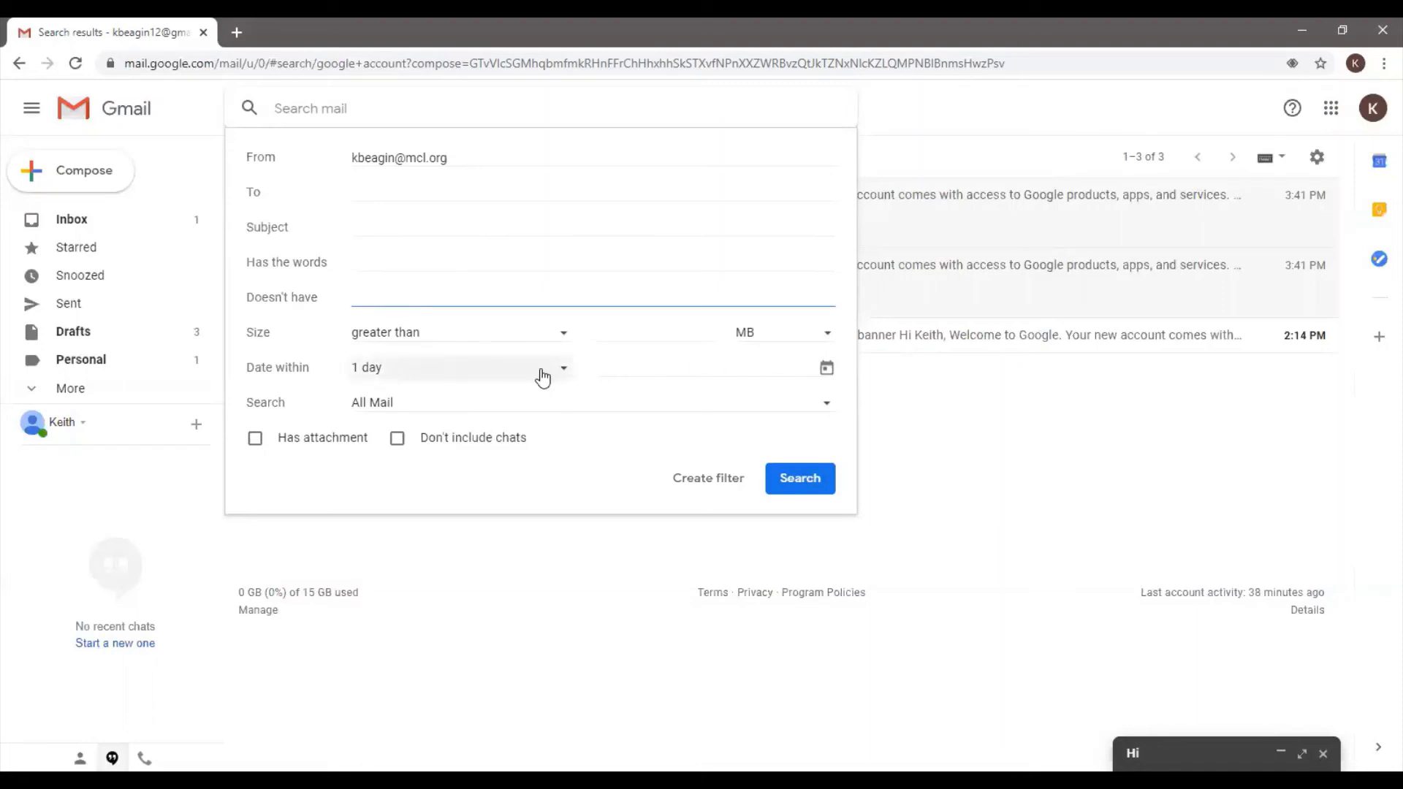
Set the date to 2020/04/01 with Date within 2 weeks
click(825, 369)
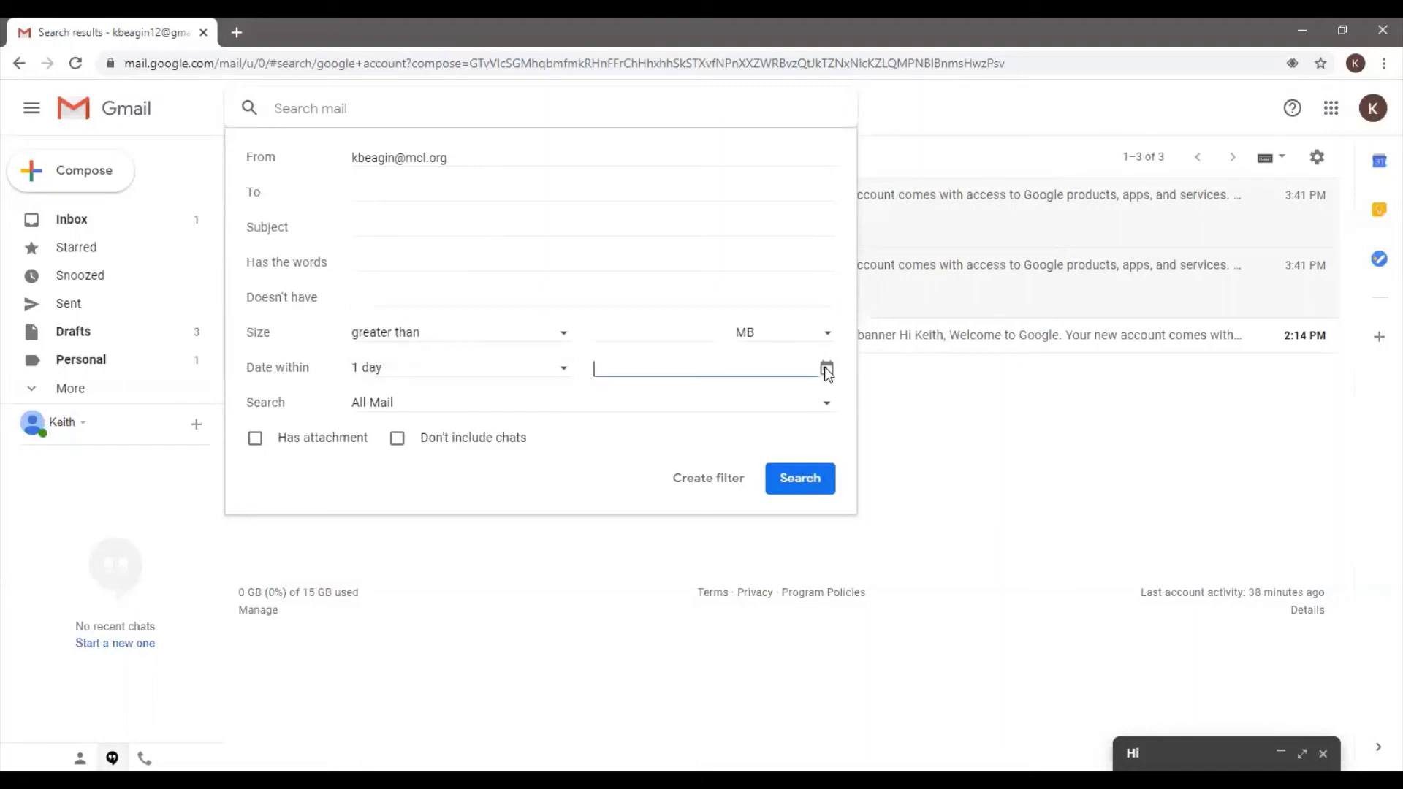
click(826, 369)
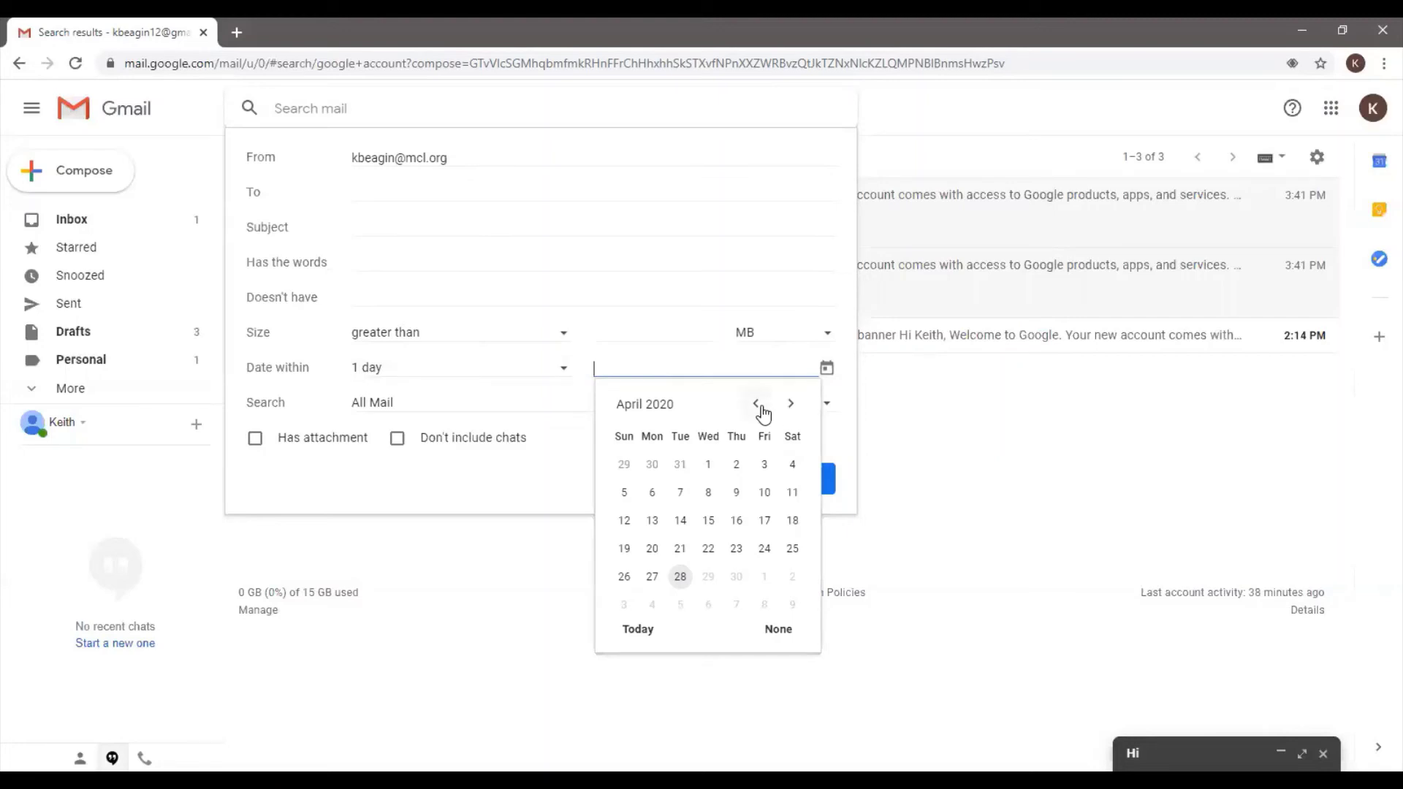
click(709, 468)
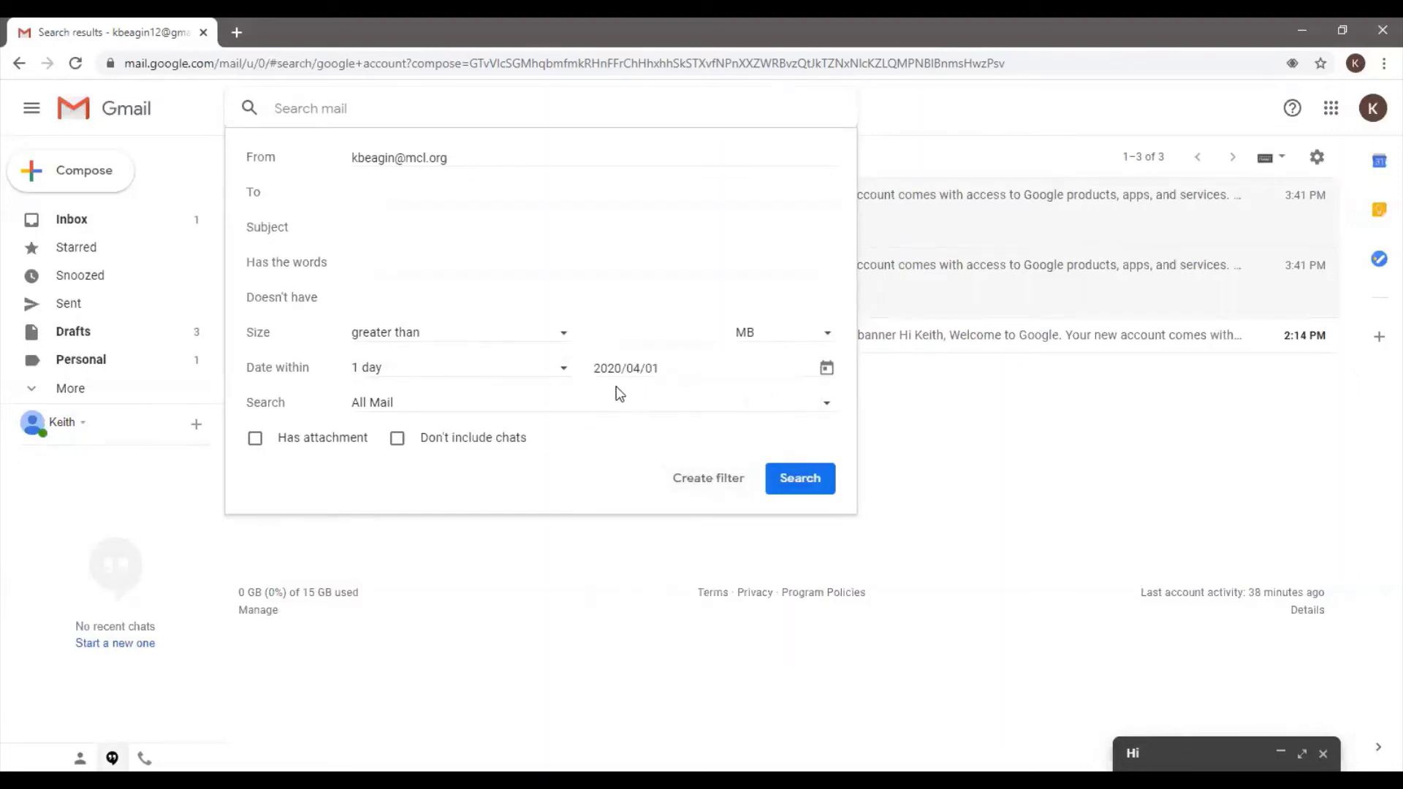
click(375, 377)
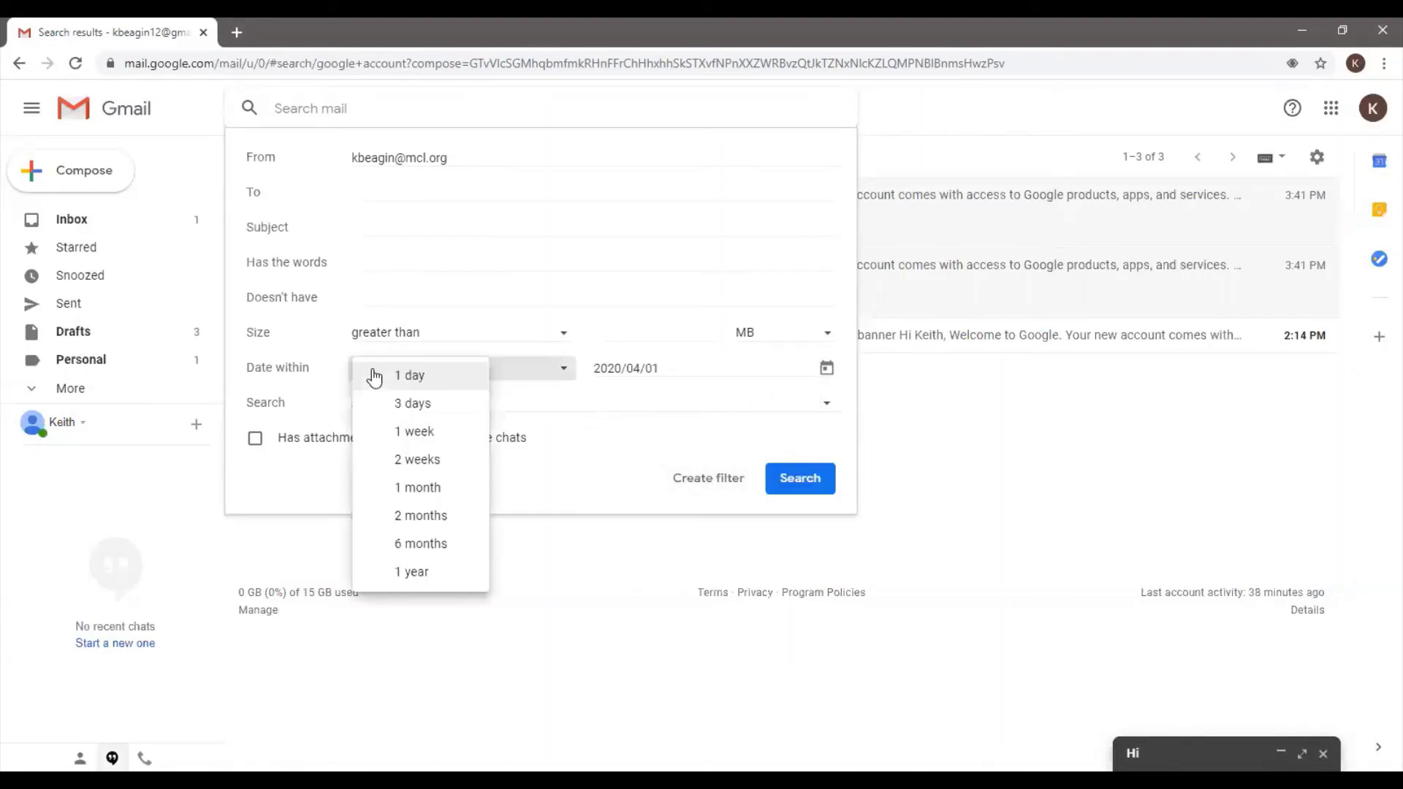
click(433, 460)
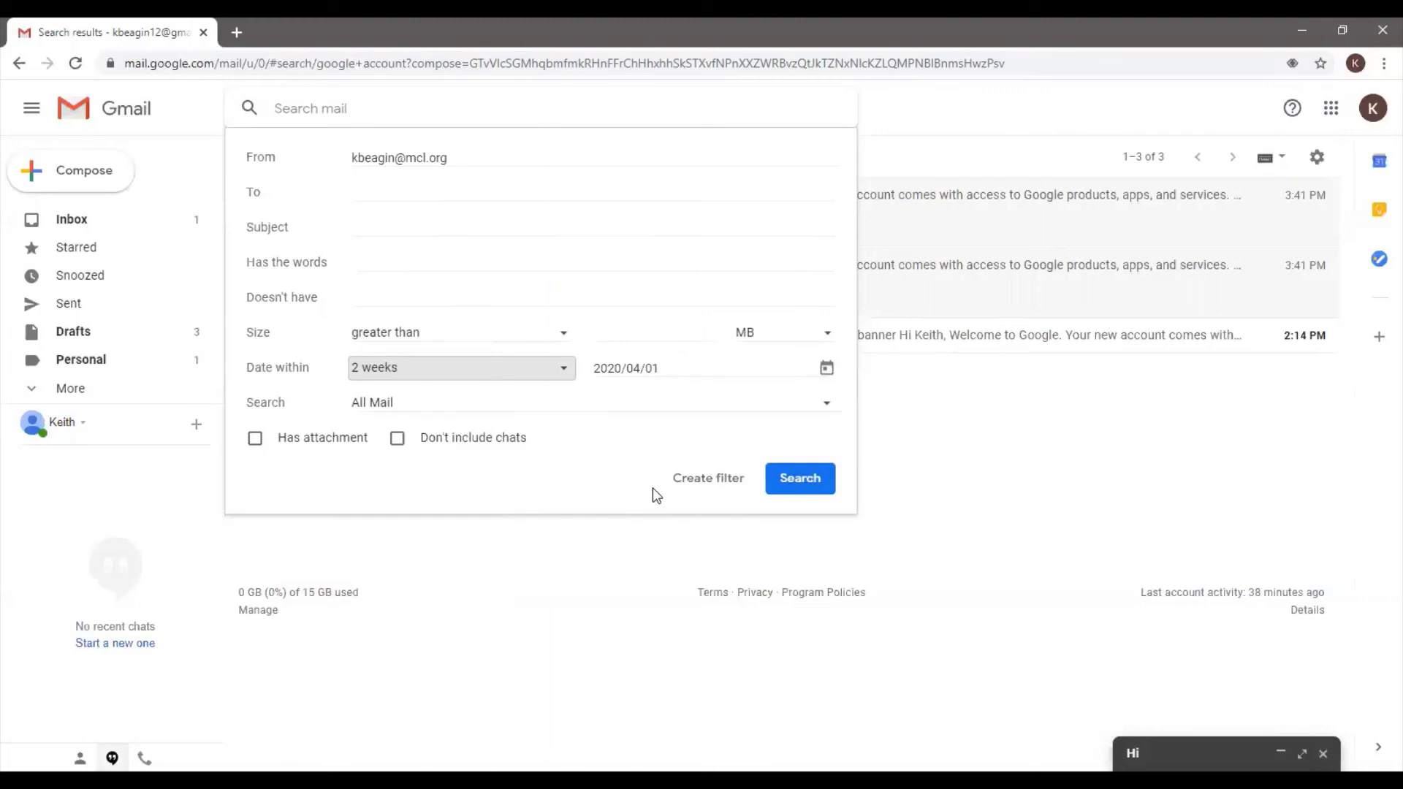
Create a filter from the search and view label choices without picking one
click(702, 488)
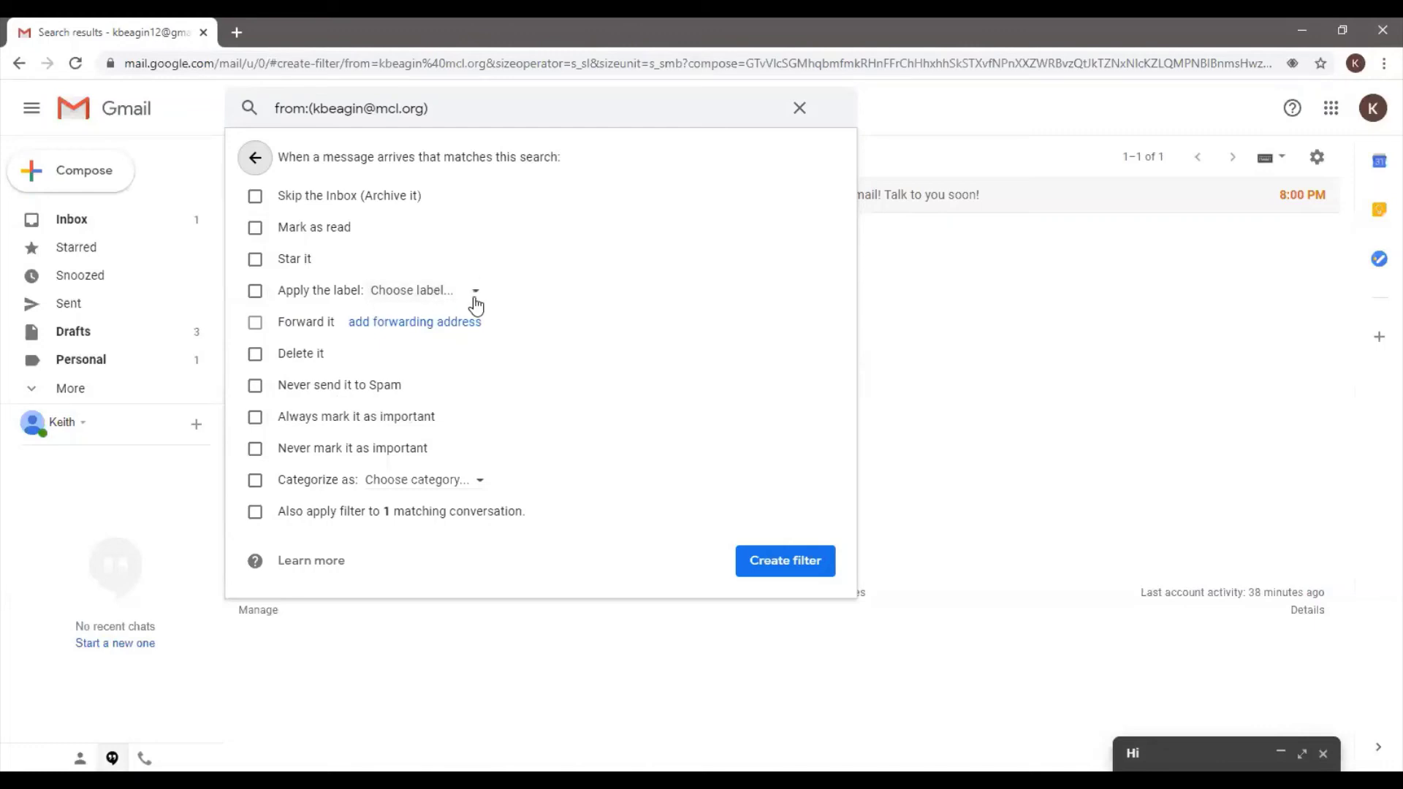
click(473, 295)
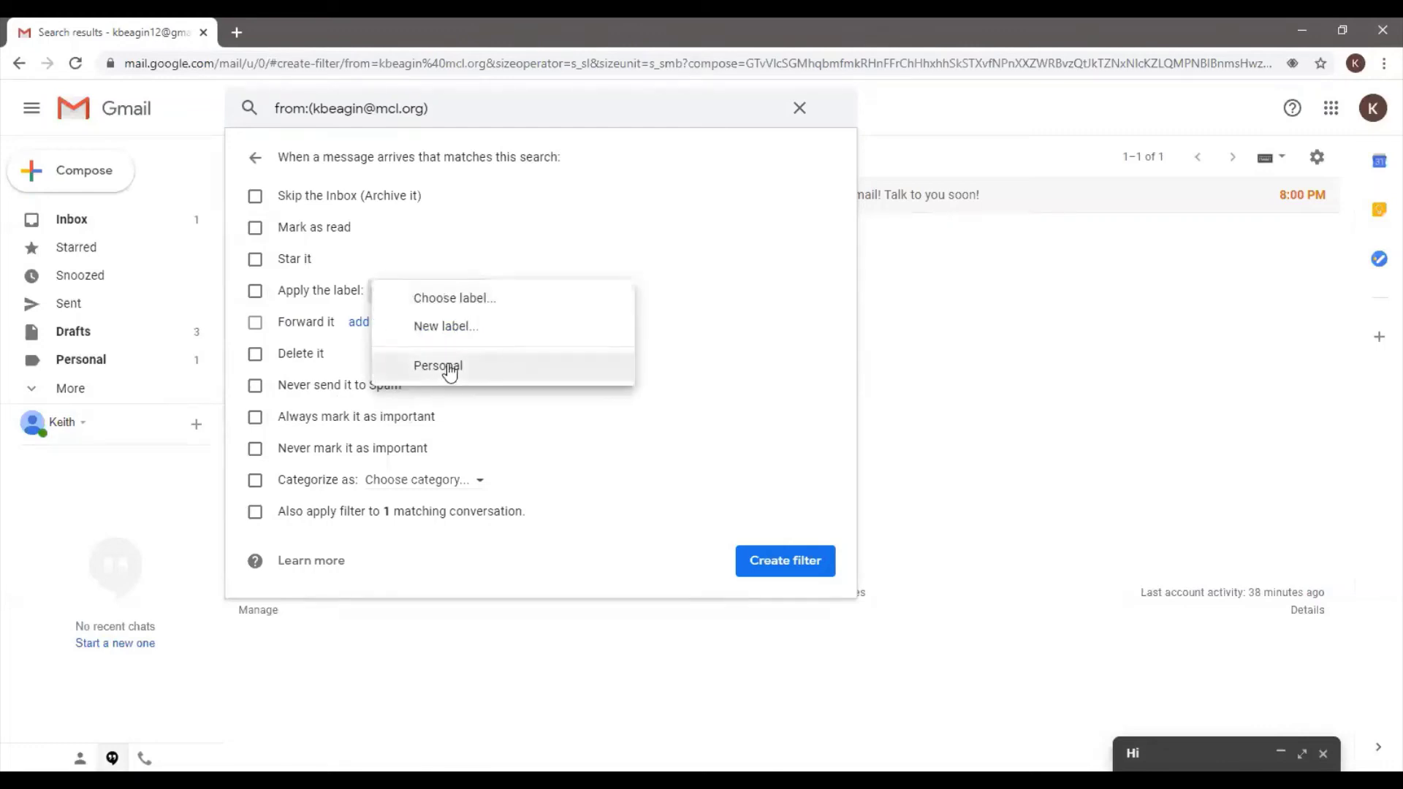
click(736, 429)
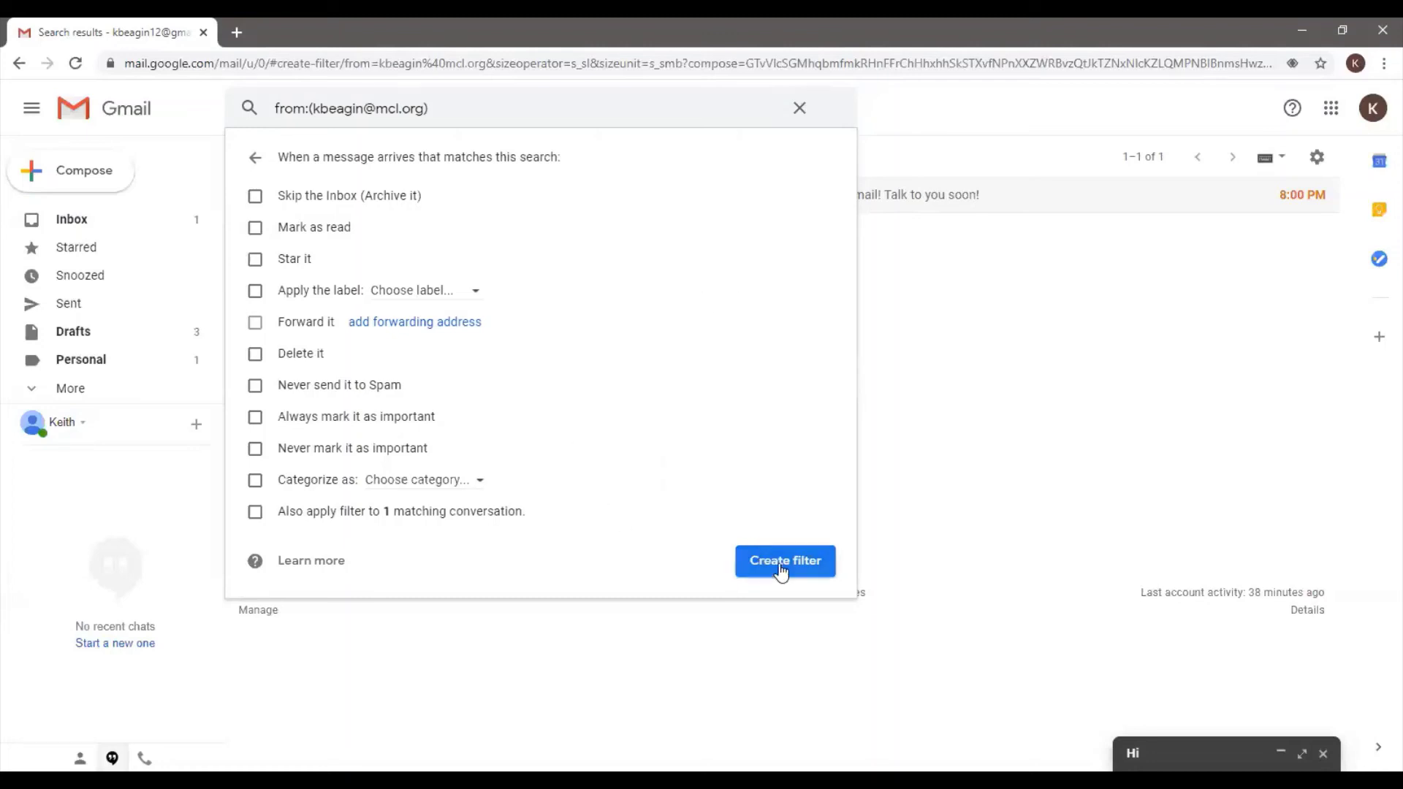
Abandon the filter, clear the search box and start a new blank message
click(800, 108)
click(800, 109)
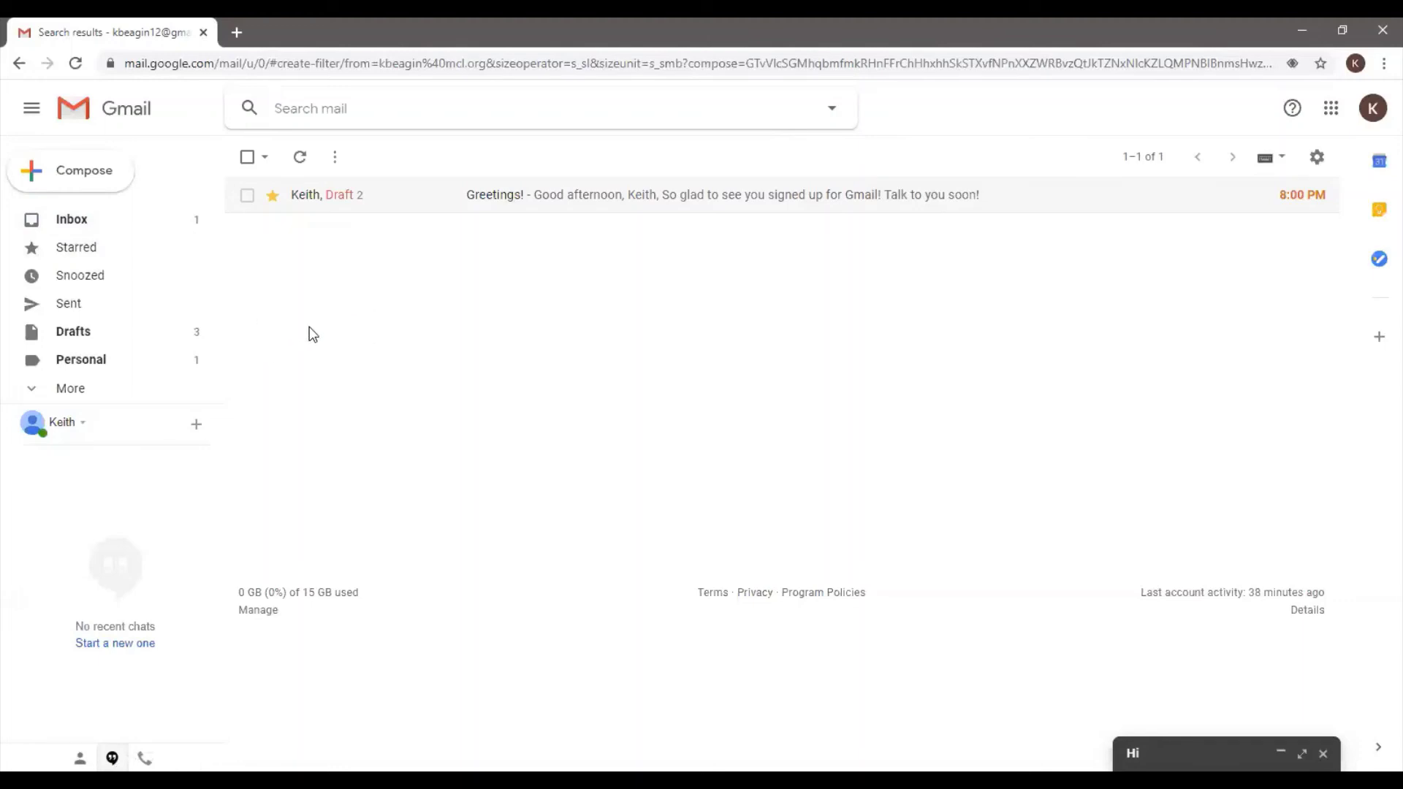
click(100, 181)
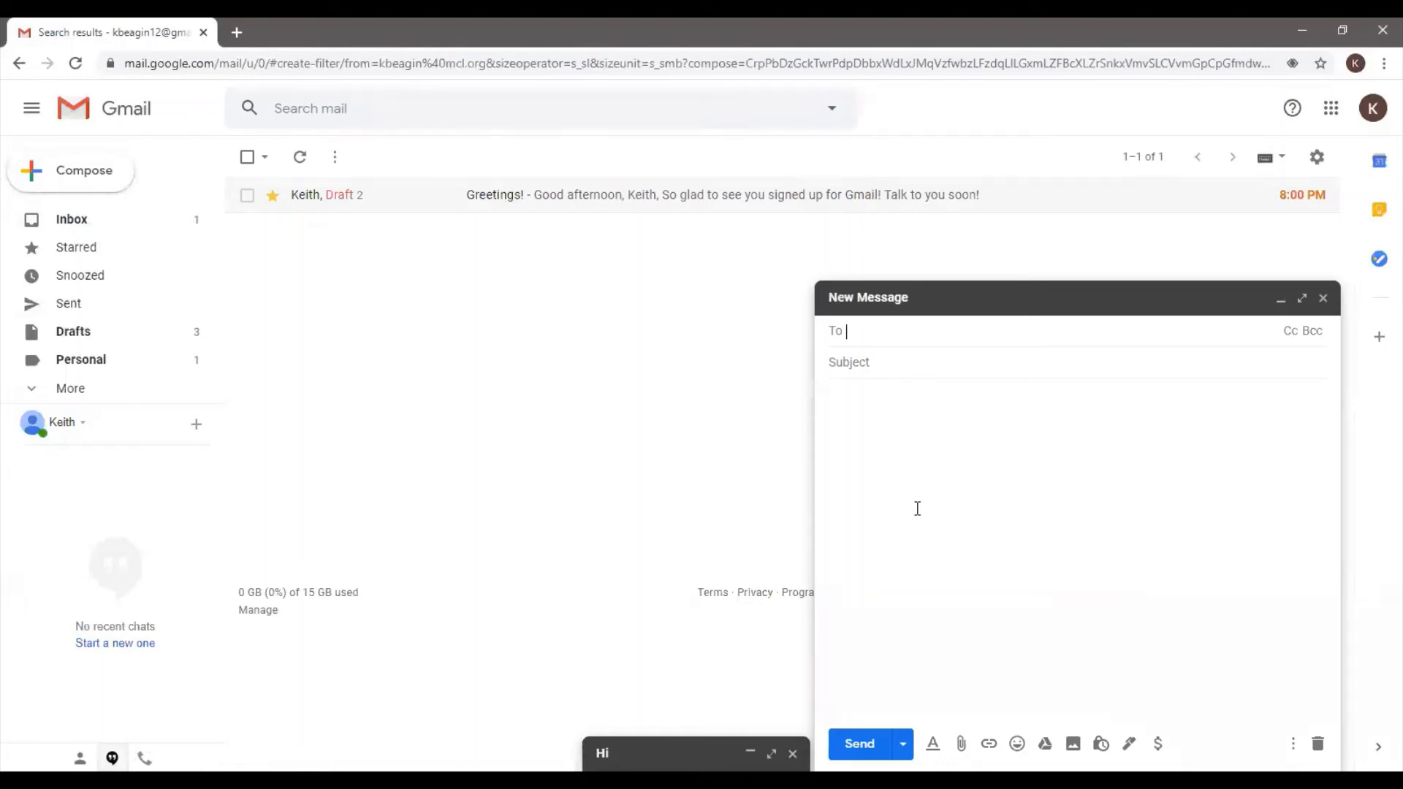
Enter the recipient's e-mail, subject 'Resume' and body 'Here is my resume. Thank you'
click(876, 360)
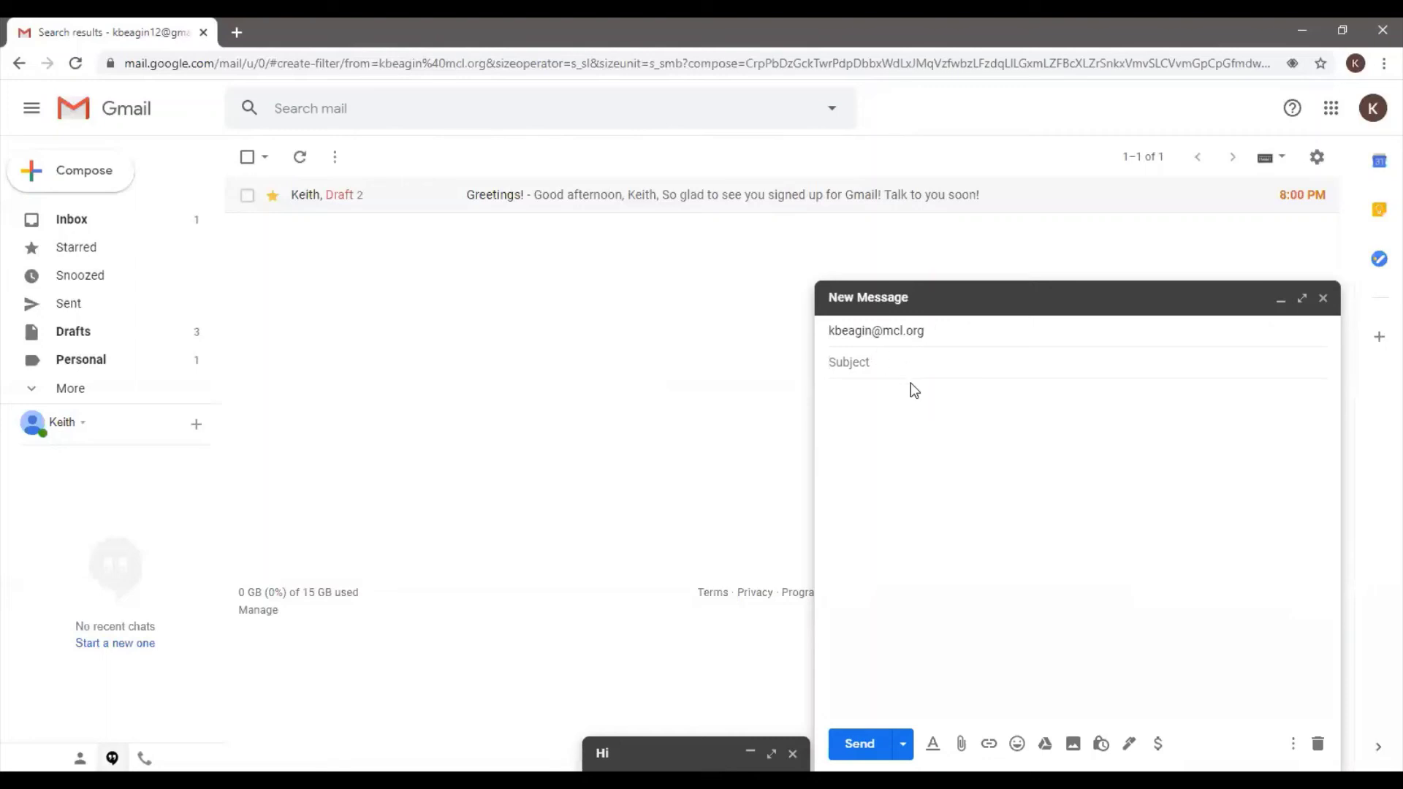
text(Hey)
key(BackSpace)
key(BackSpace)
key(BackSpace)
text(Resume)
key(BackSpace)
key(BackSpace)
key(BackSpace)
key(BackSpace)
key(BackSpace)
text(esume)
click(940, 495)
text(Here is)
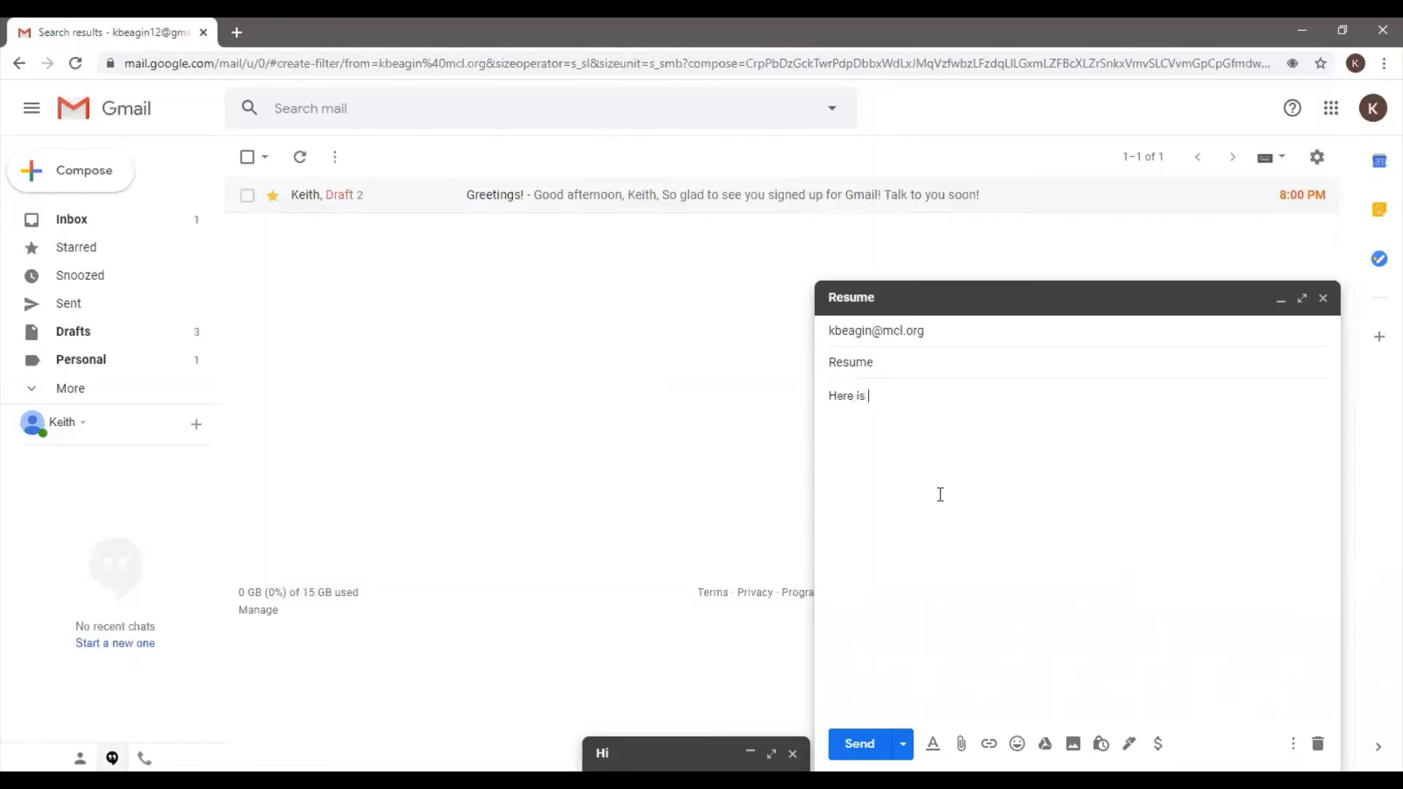
text( my resume. Thank you)
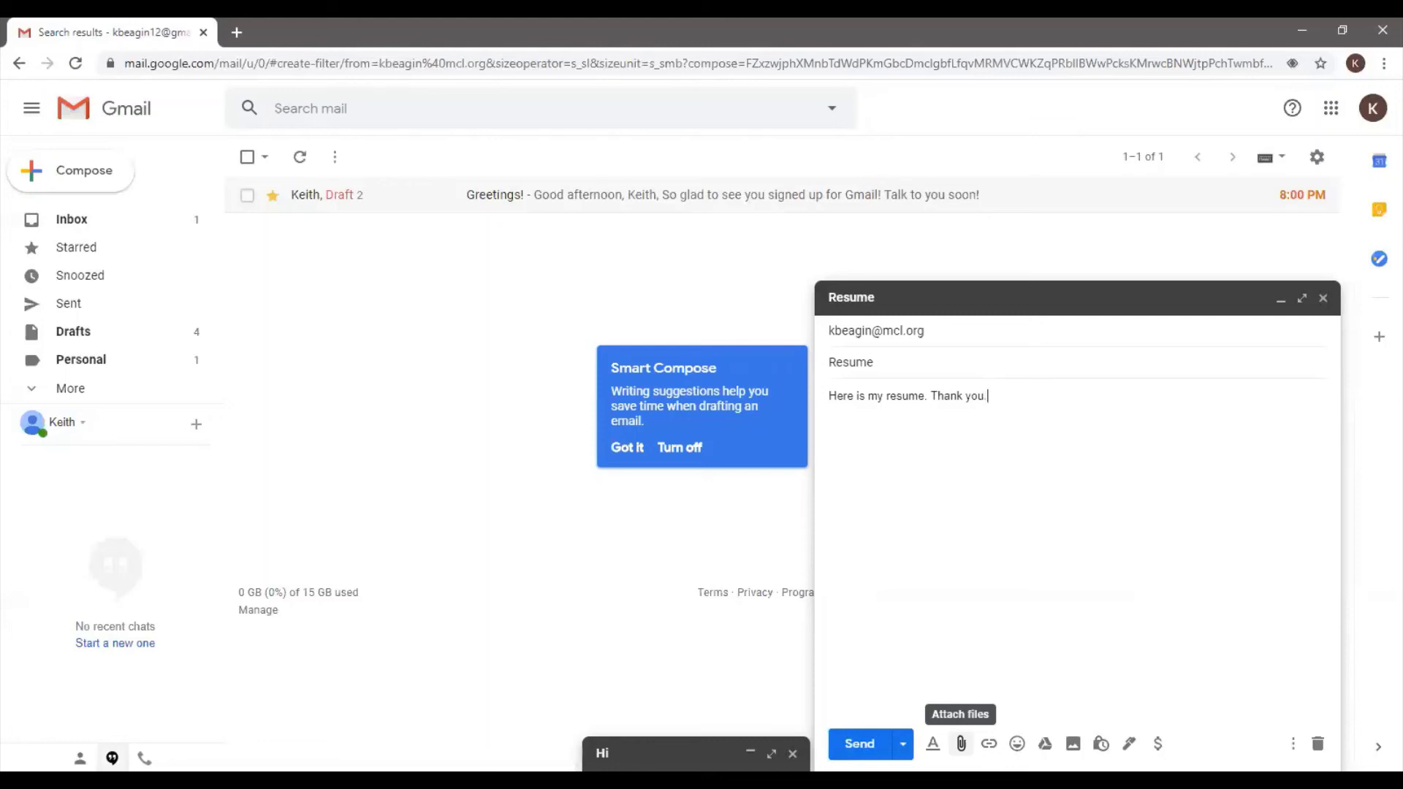
End the body with a period and attach the 12 KB Word file from the user's Documents folder
text(.)
click(961, 743)
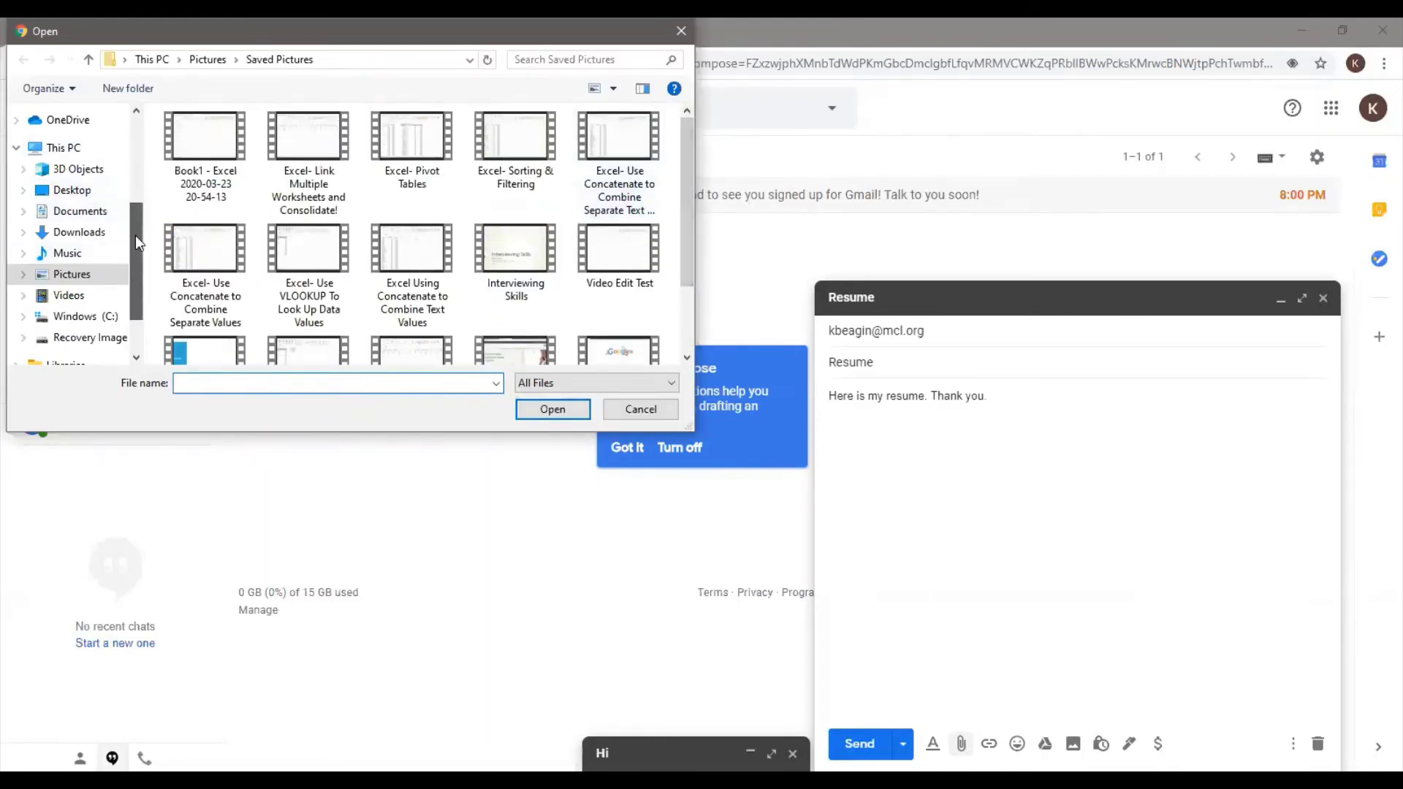
scroll(134, 235, up, 1)
click(22, 253)
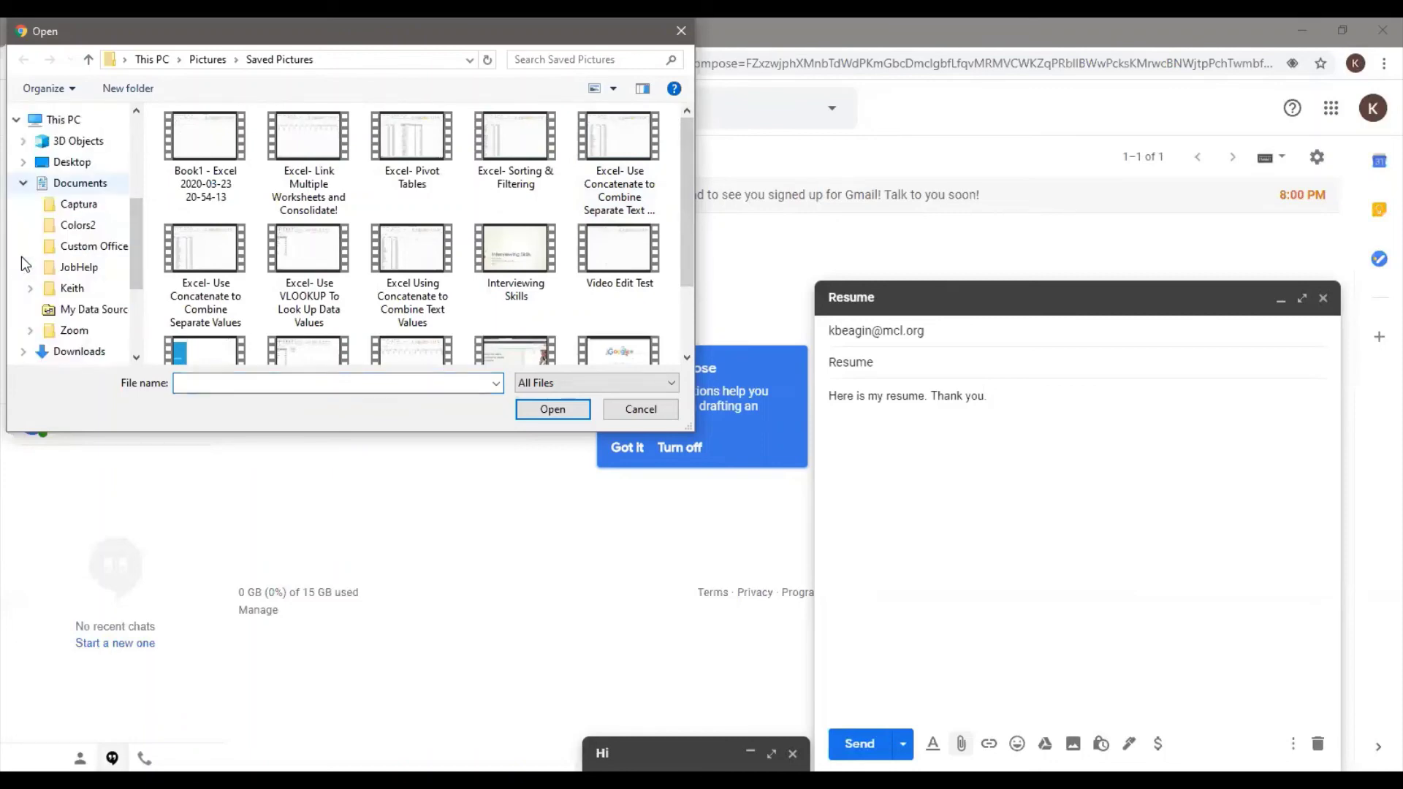
click(54, 270)
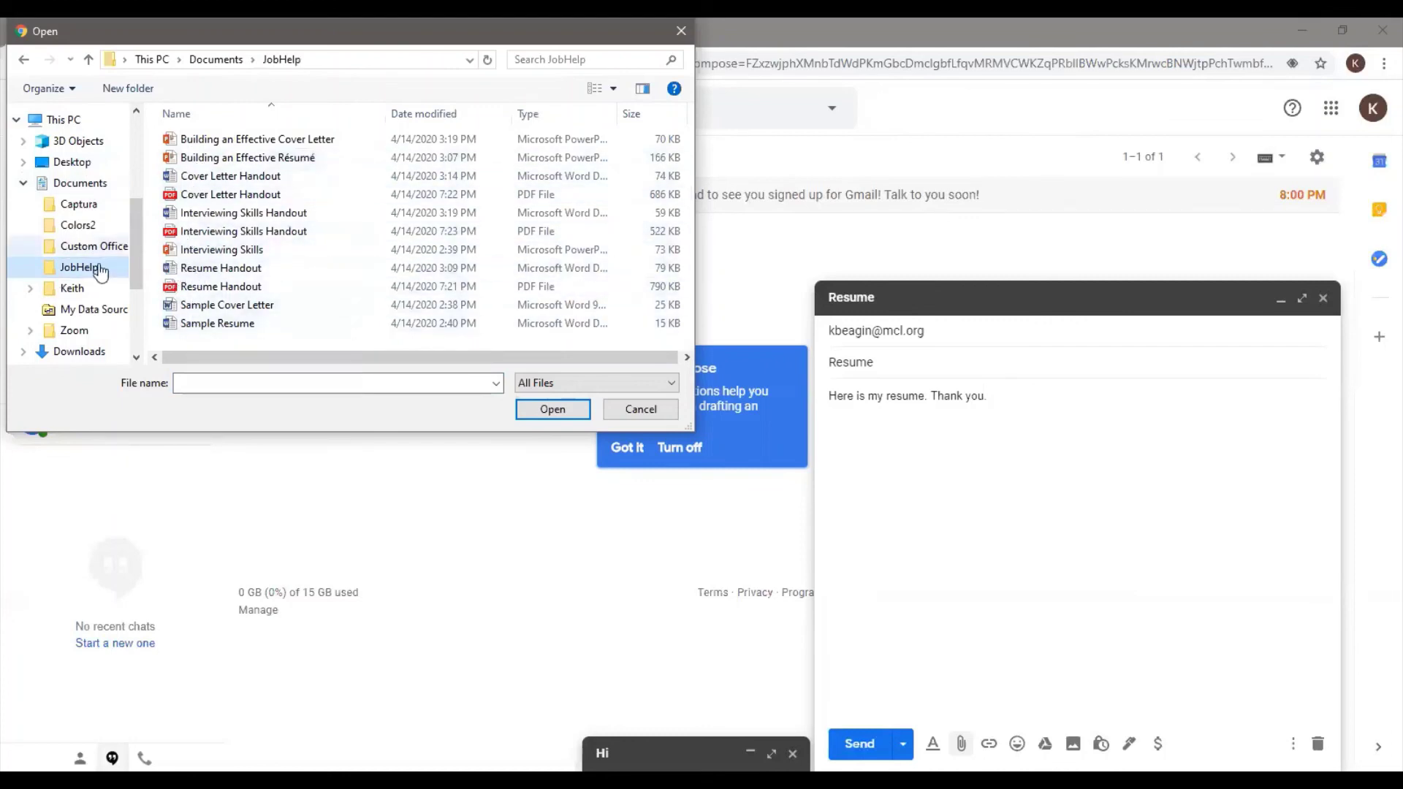
click(66, 291)
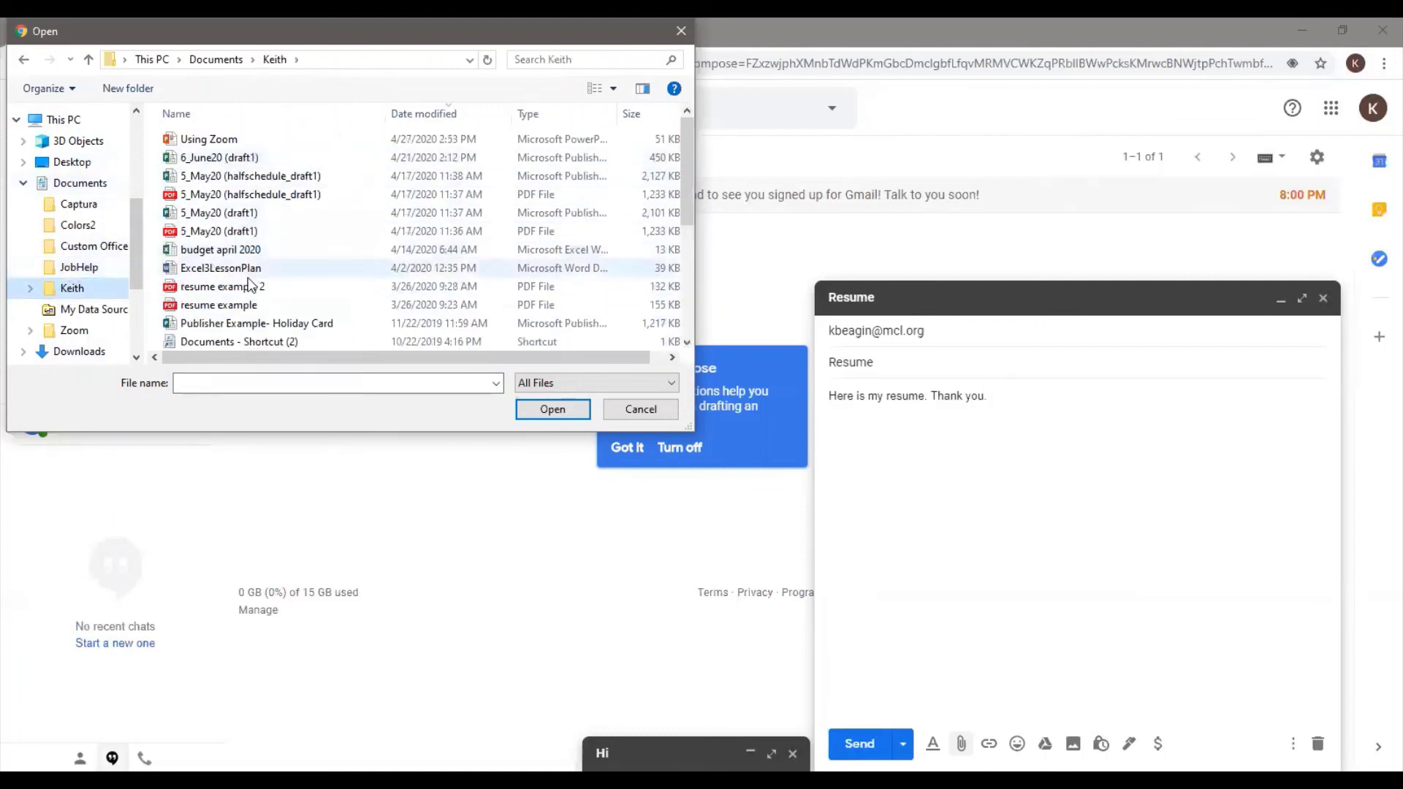
scroll(307, 293, down, 2)
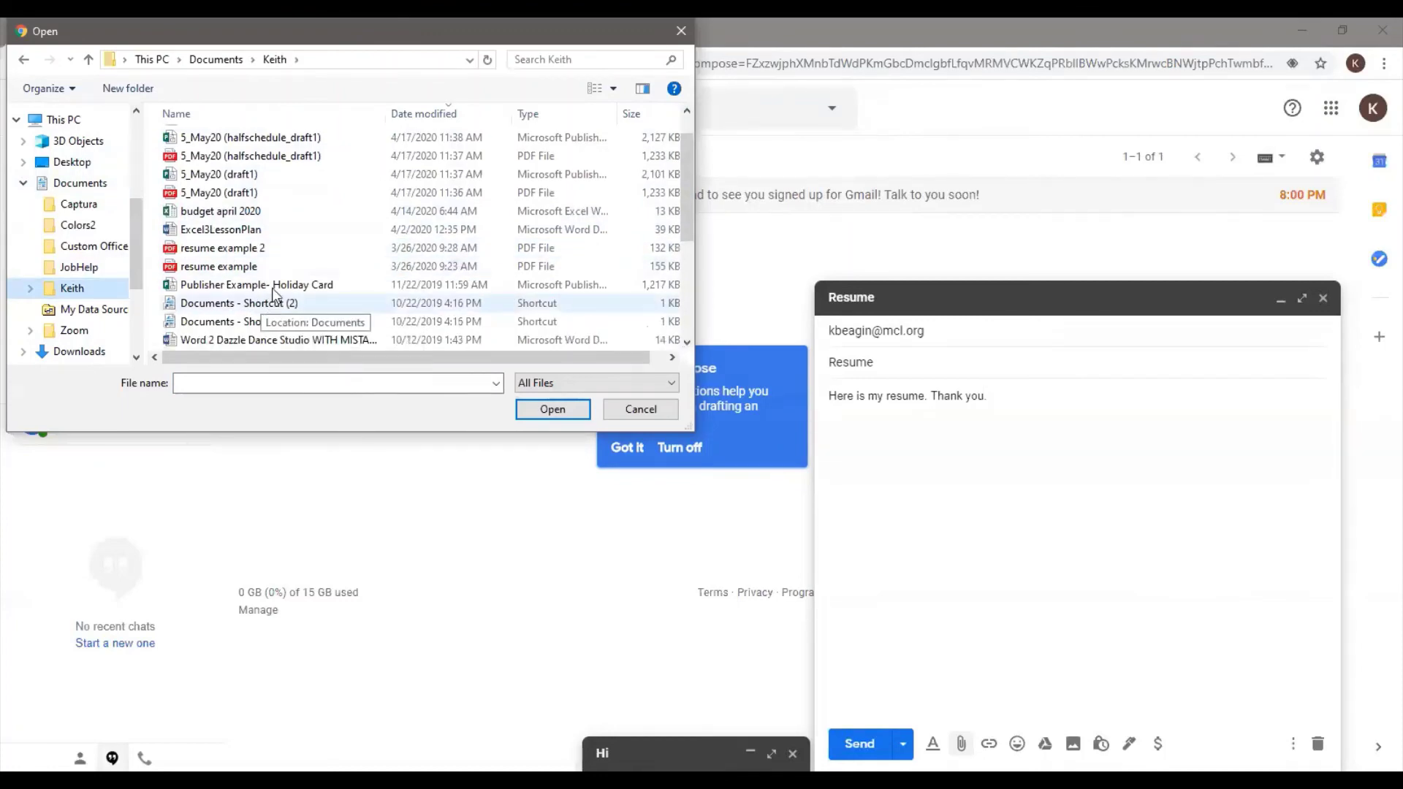
scroll(324, 291, down, 3)
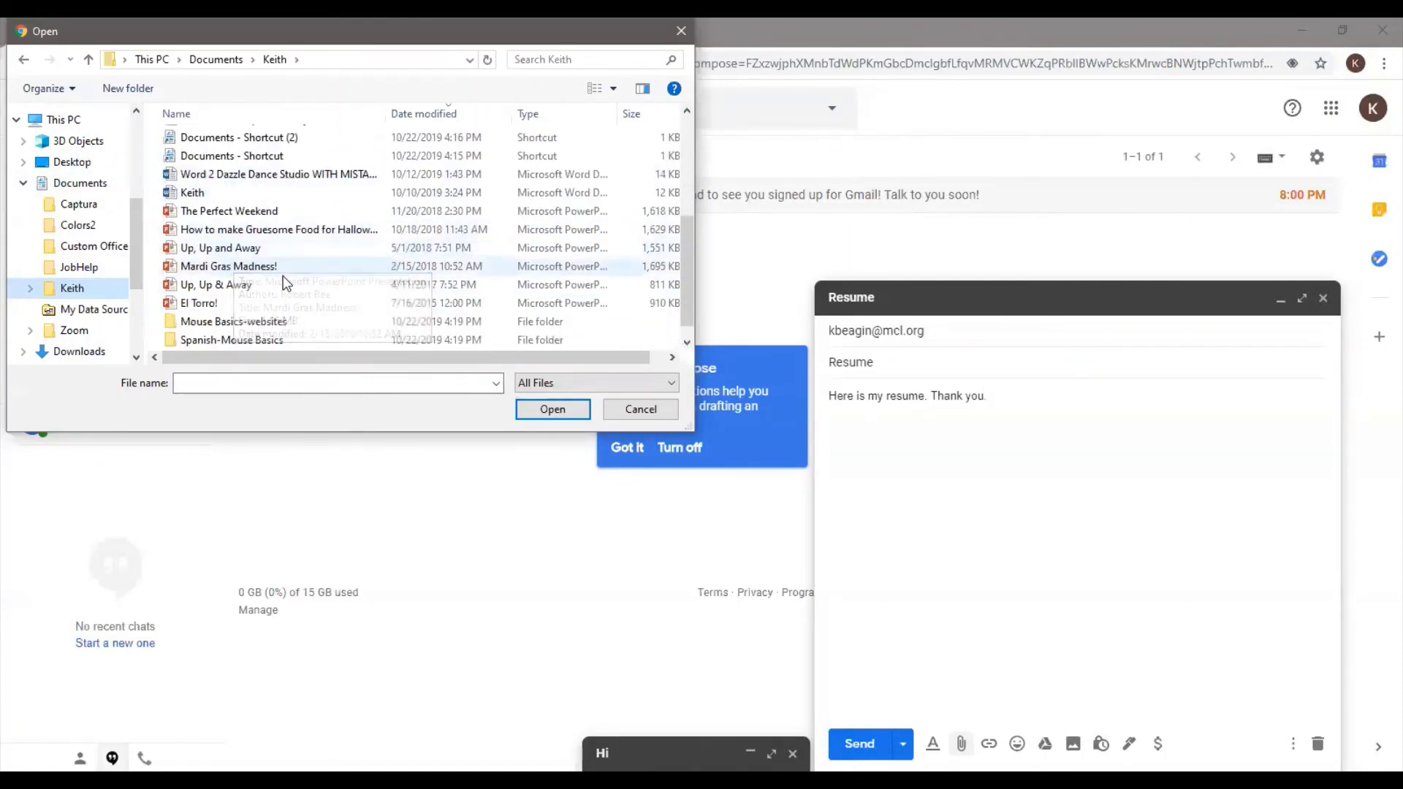
scroll(283, 276, up, 2)
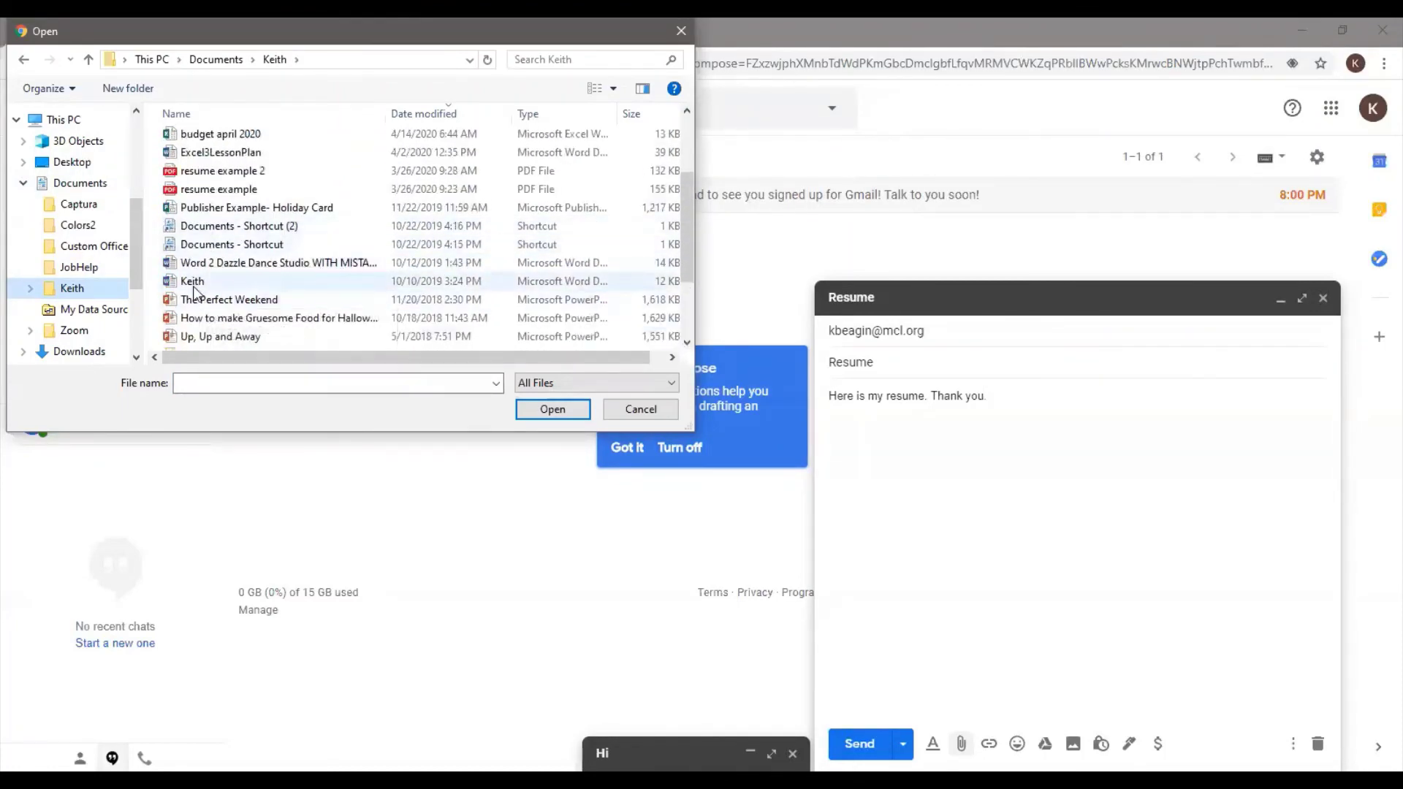
click(195, 285)
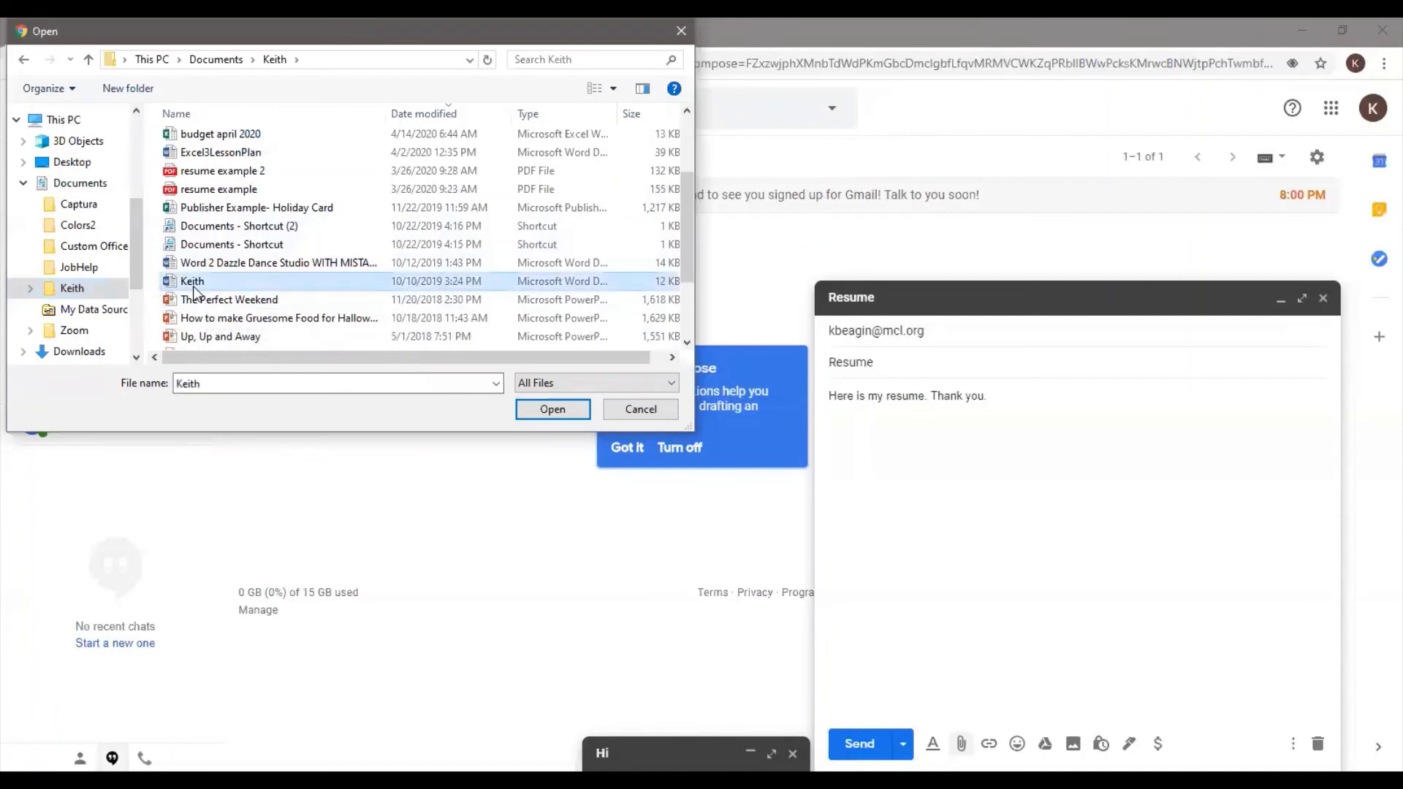
click(559, 406)
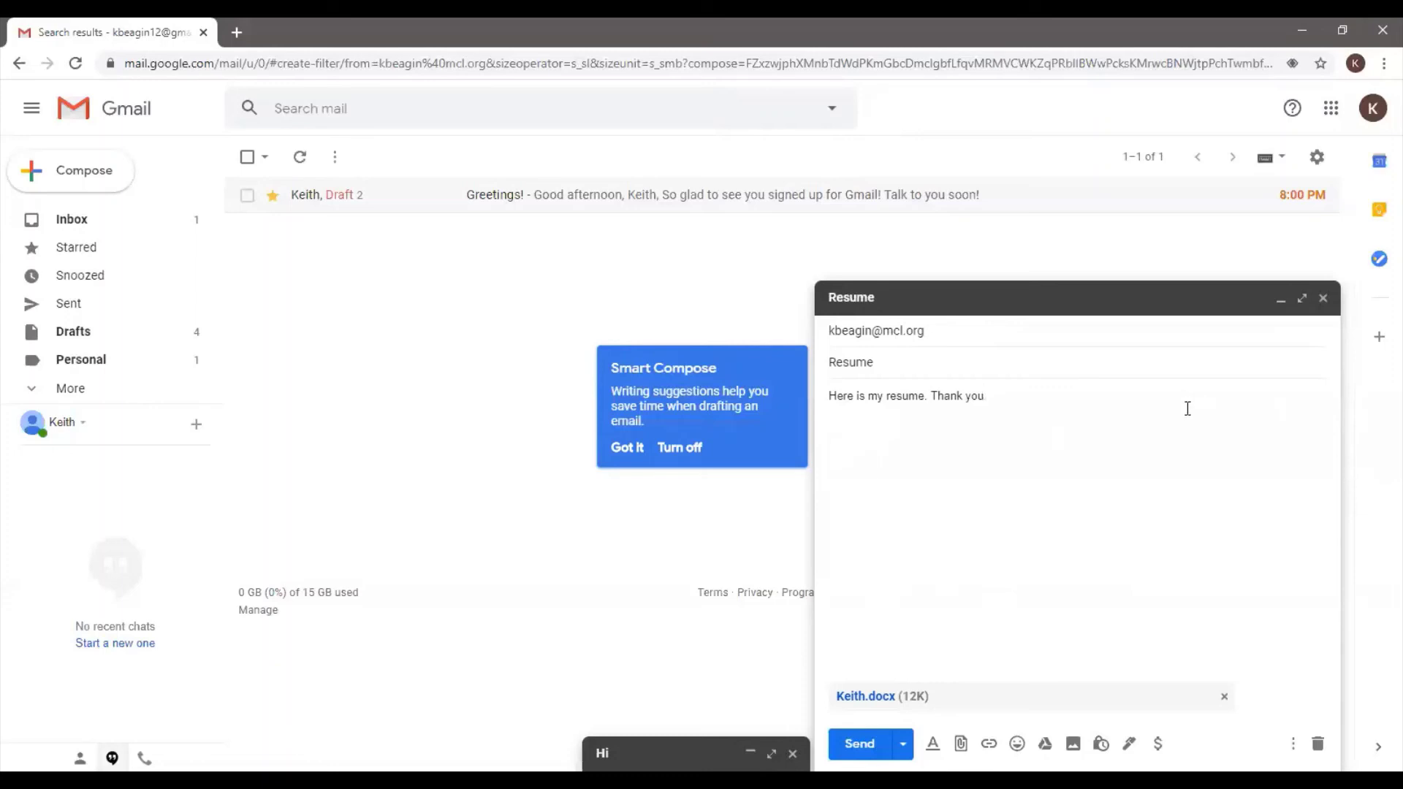
Close the Resume compose window, saving it as a draft with its attachment
click(1324, 298)
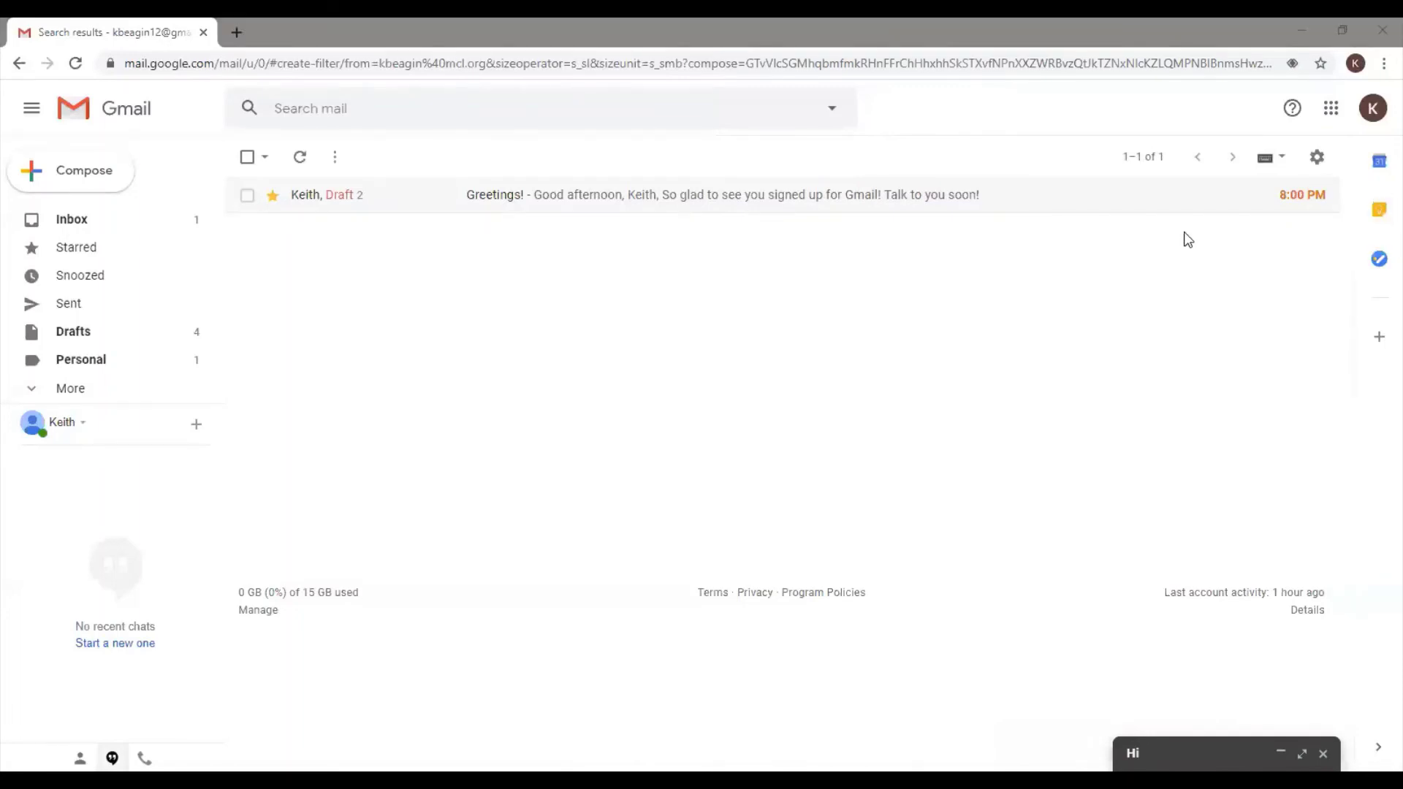
Open the settings gear menu while viewing the search results
click(1317, 159)
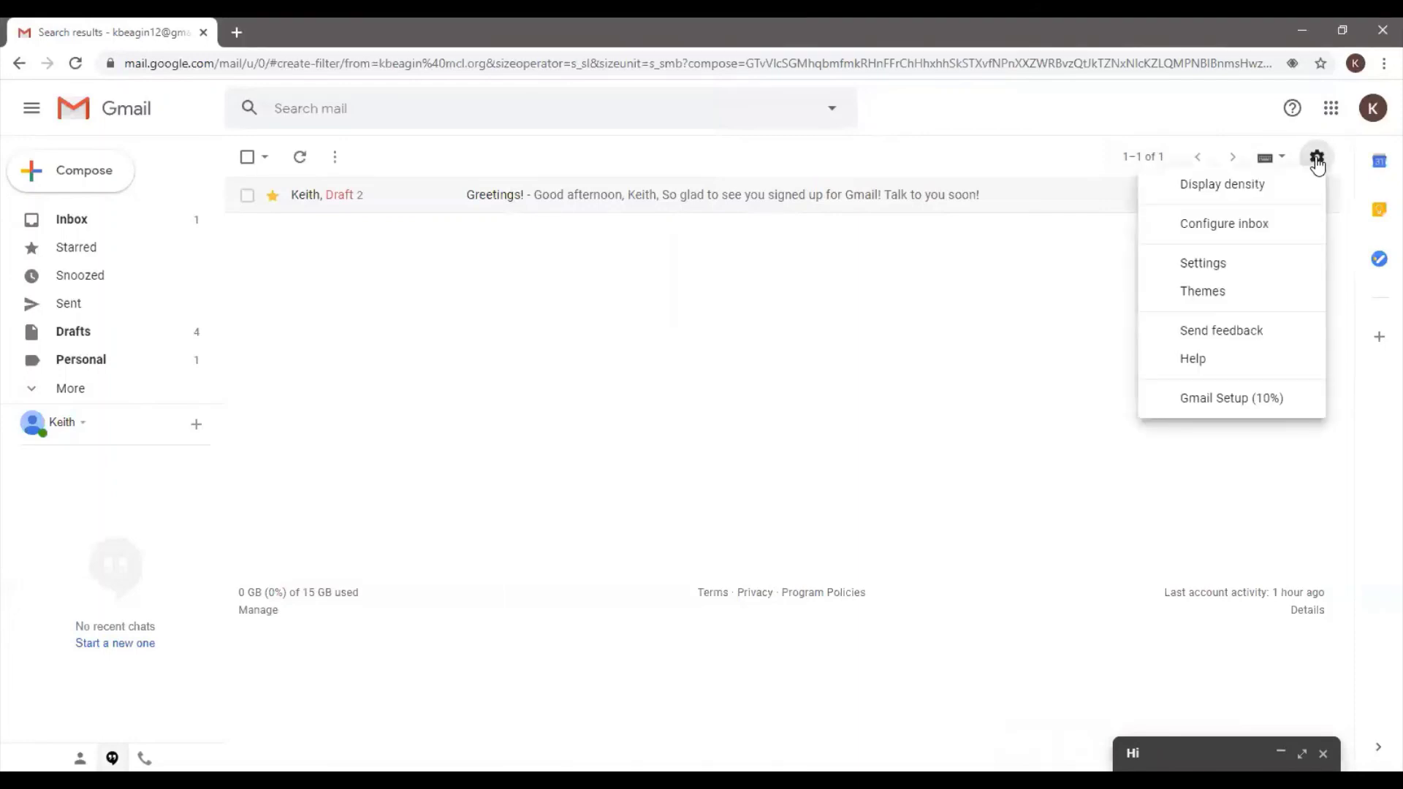
Open the full Settings page on General and set the Autocorrect option
click(1222, 264)
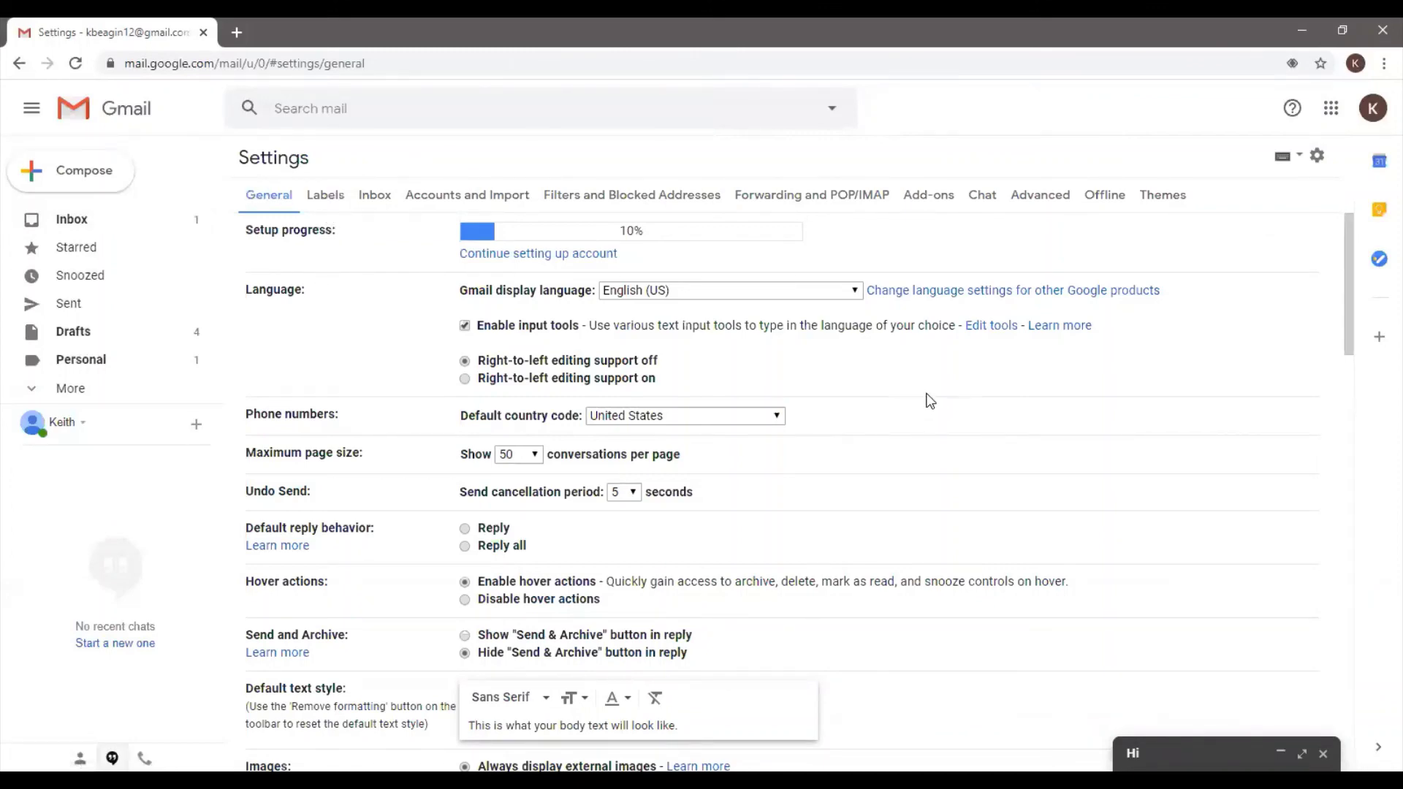
drag(1344, 283, 1343, 432)
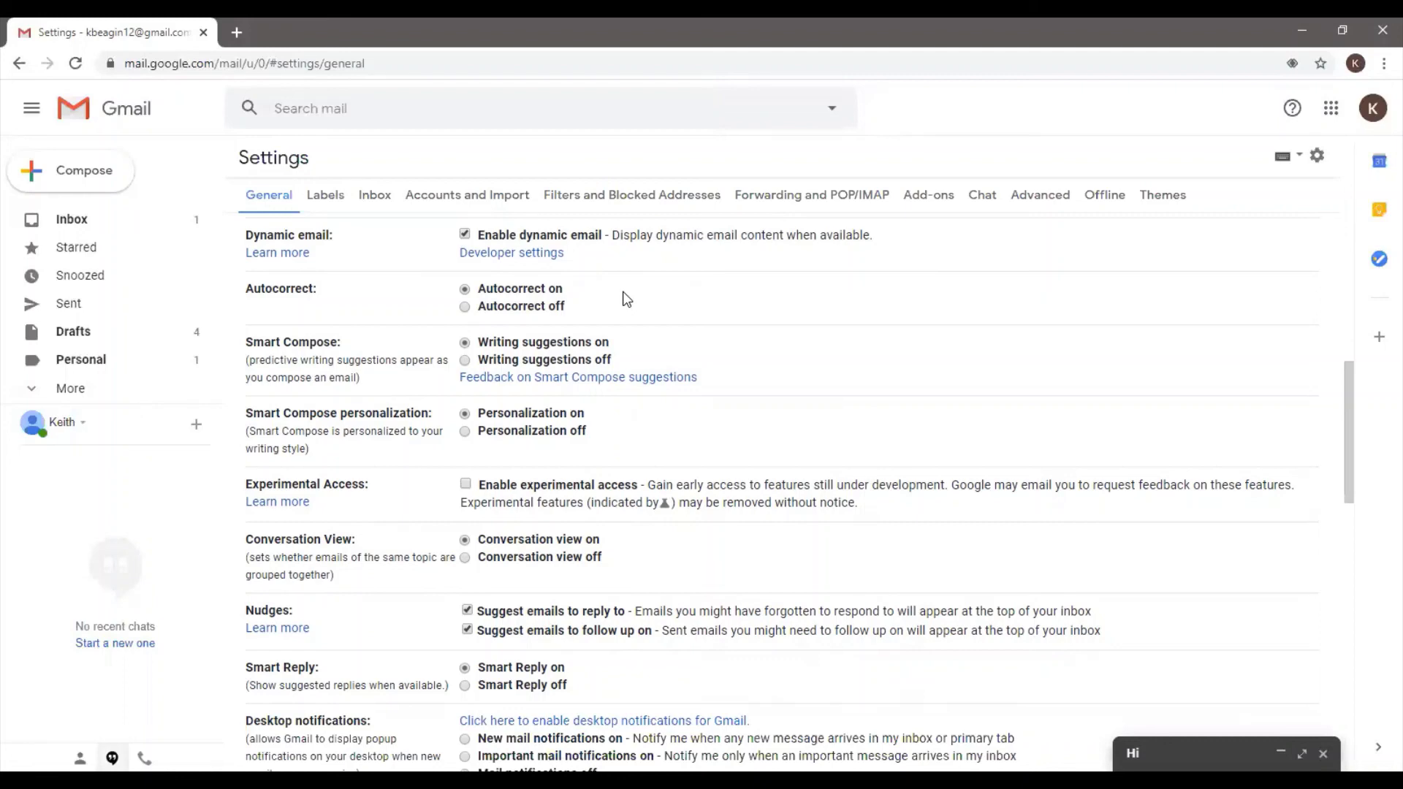
click(465, 308)
Turn Smart Compose writing suggestions on and close the chat window
drag(246, 360, 334, 359)
click(331, 368)
click(465, 342)
drag(1345, 363, 1351, 422)
scroll(1349, 428, down, 2)
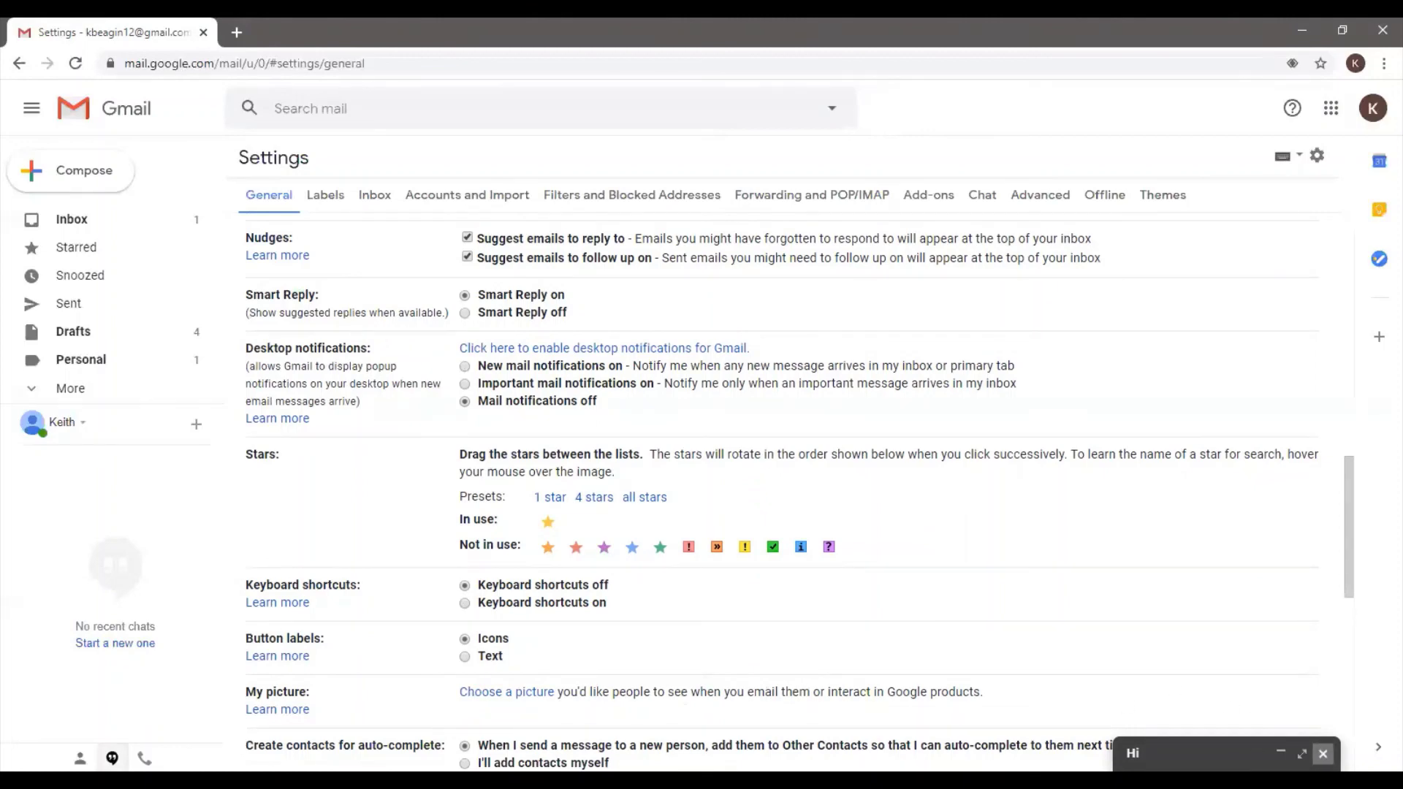
click(1322, 754)
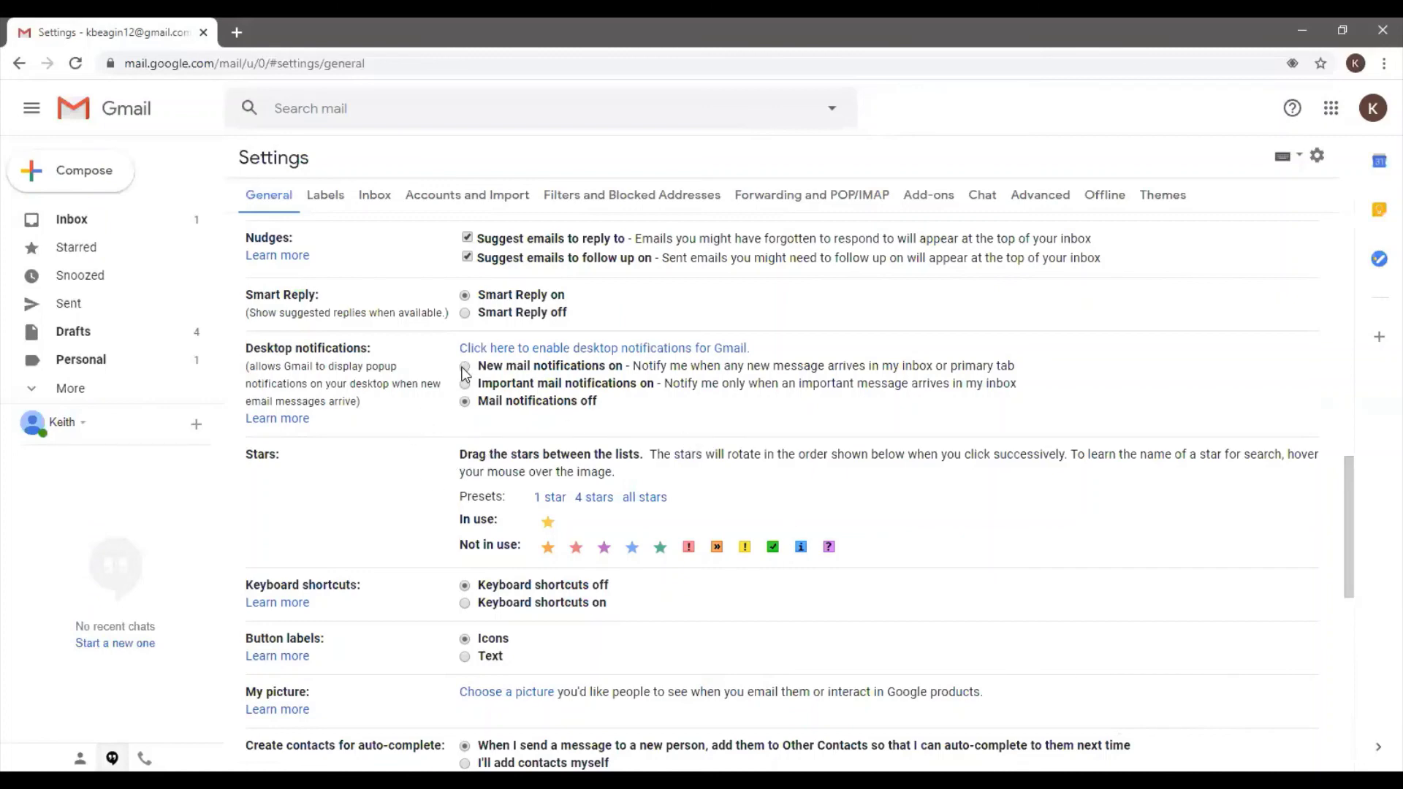
Keep desktop mail notifications off and scroll back to the top of General
click(465, 401)
click(464, 401)
scroll(1012, 573, down, 1)
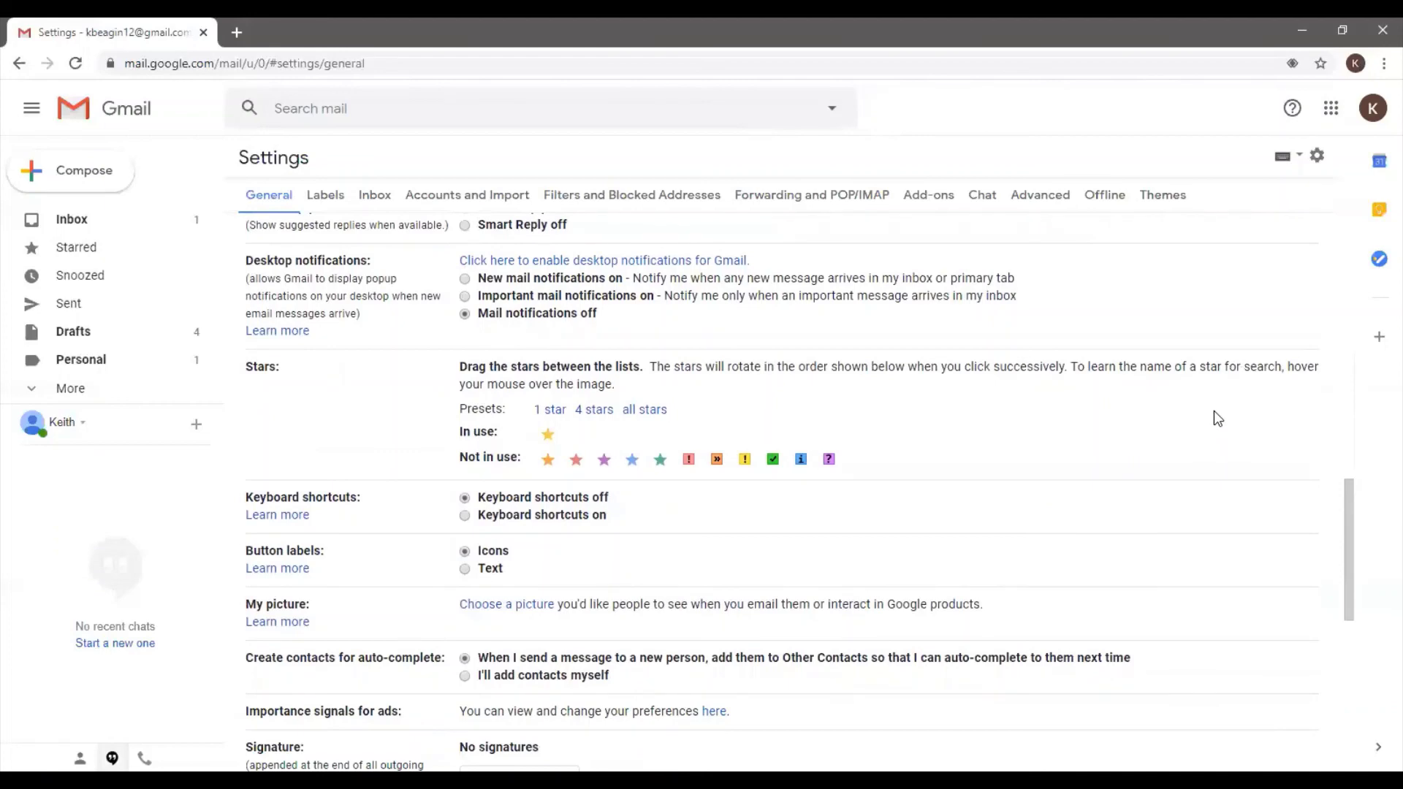
drag(1347, 533, 1346, 261)
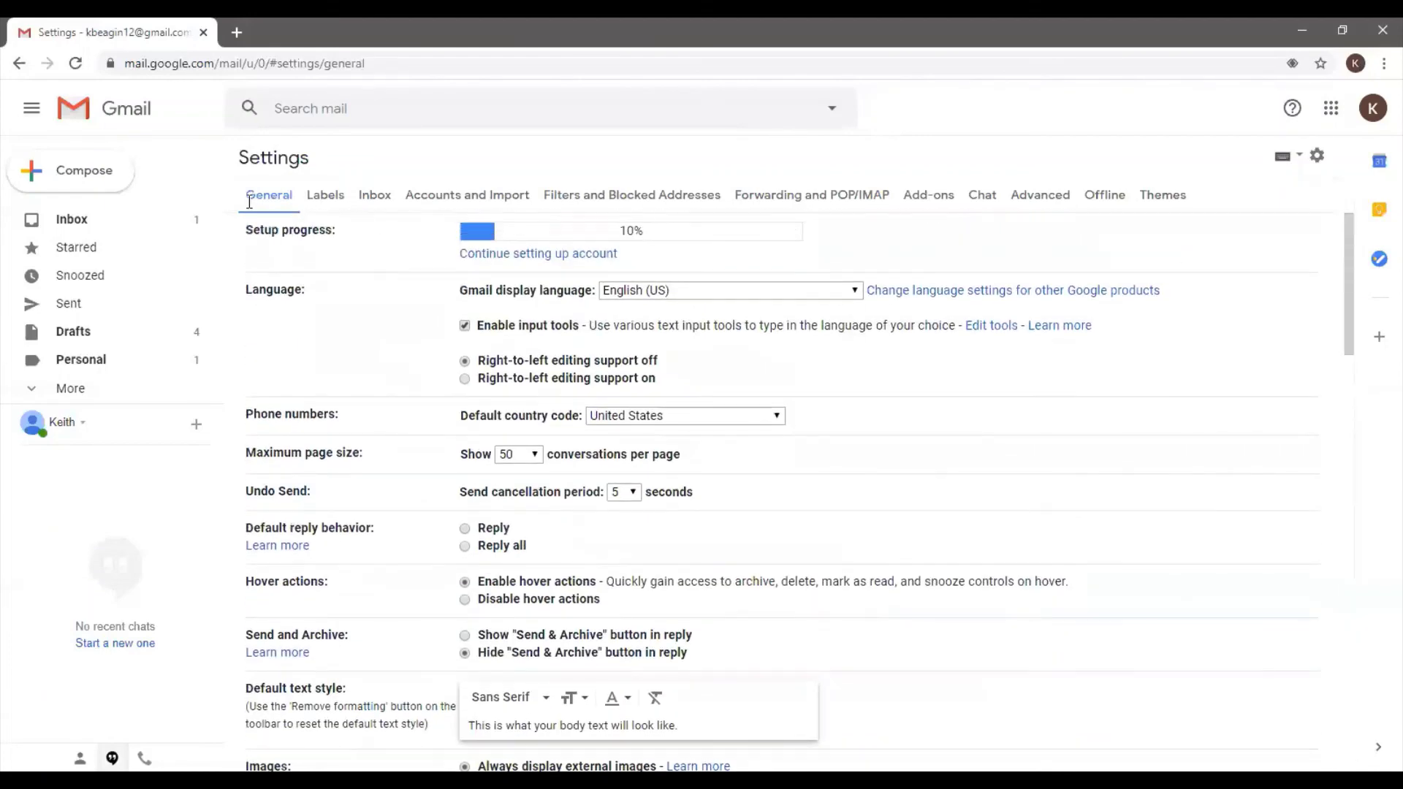
In Labels settings, toggle Categories to show, then back to hide in the label list
click(329, 205)
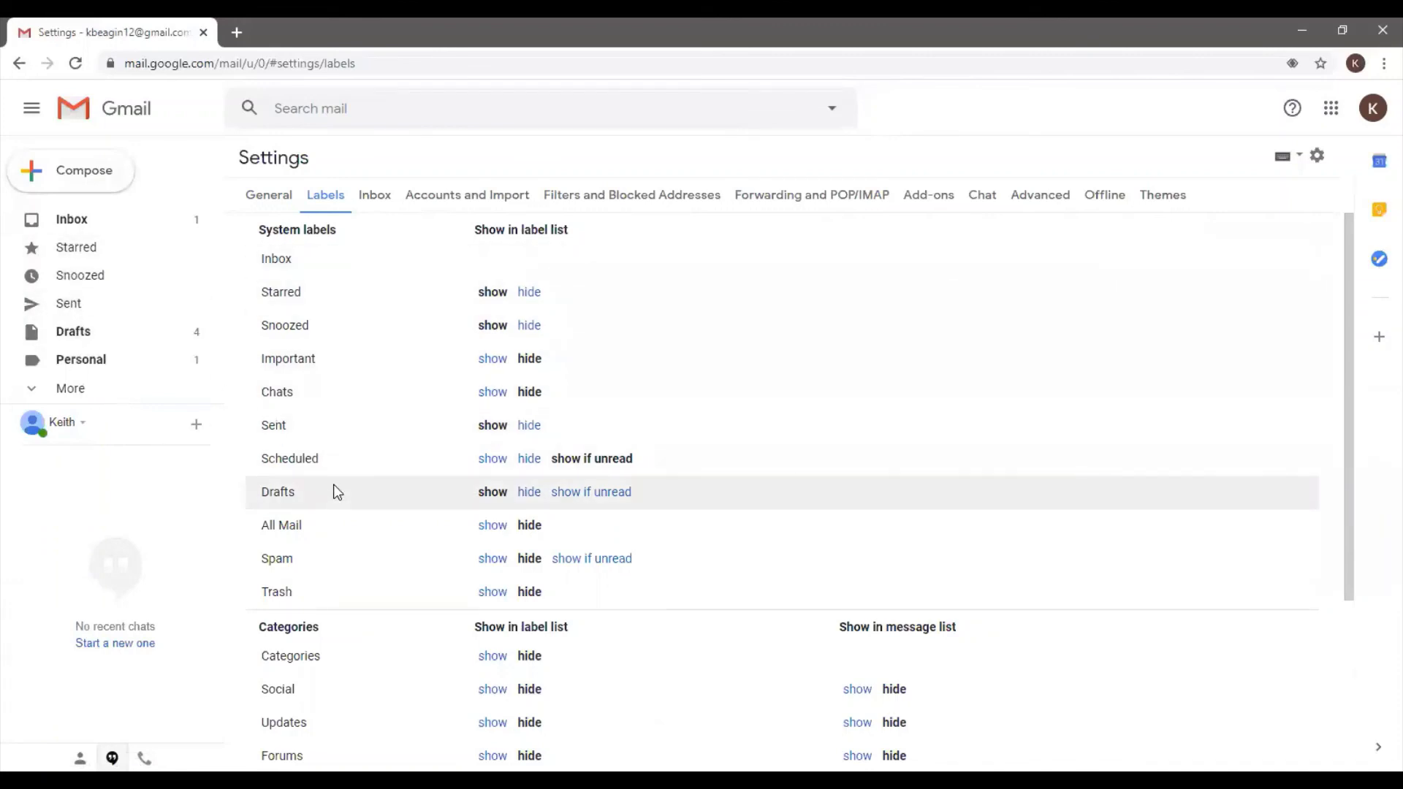
scroll(314, 655, down, 2)
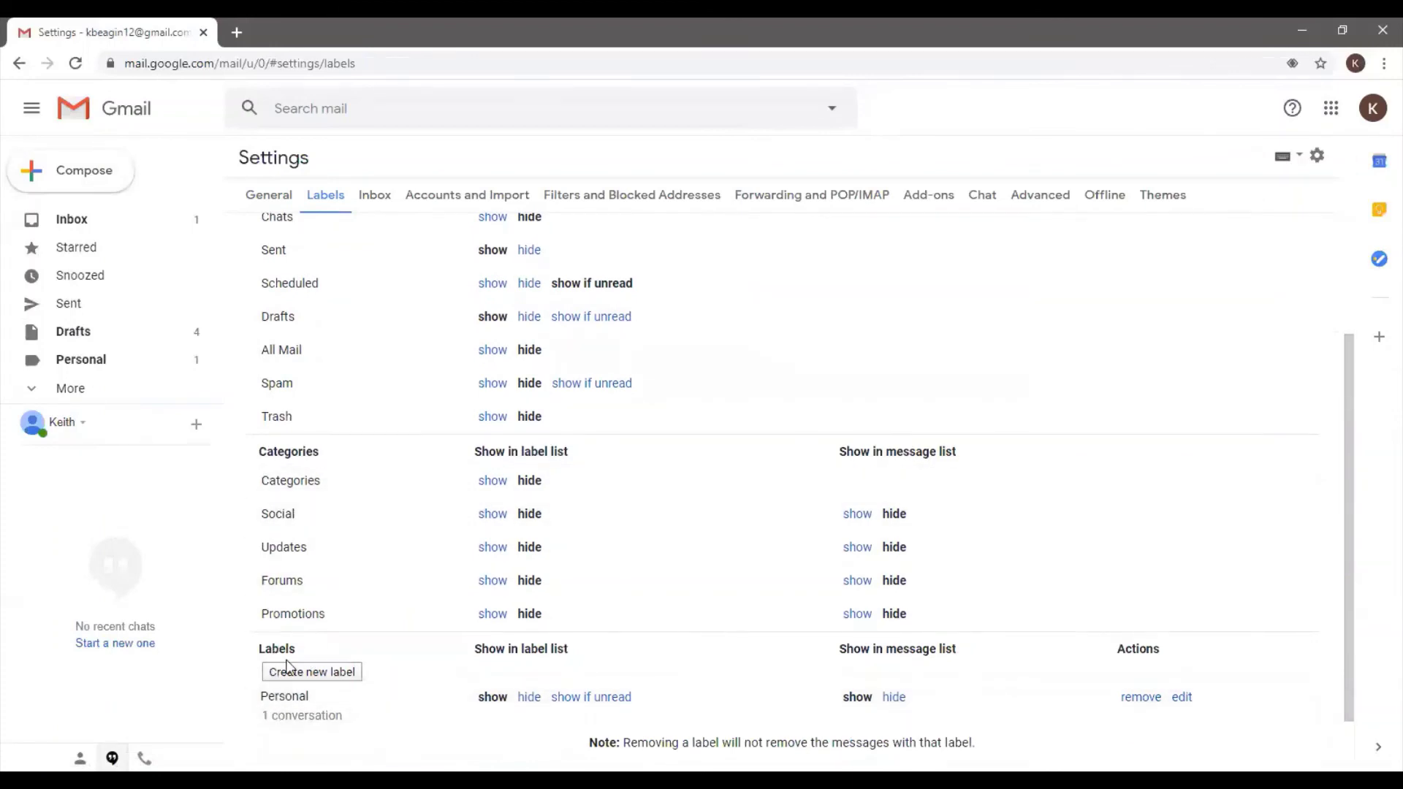
scroll(450, 475, up, 1)
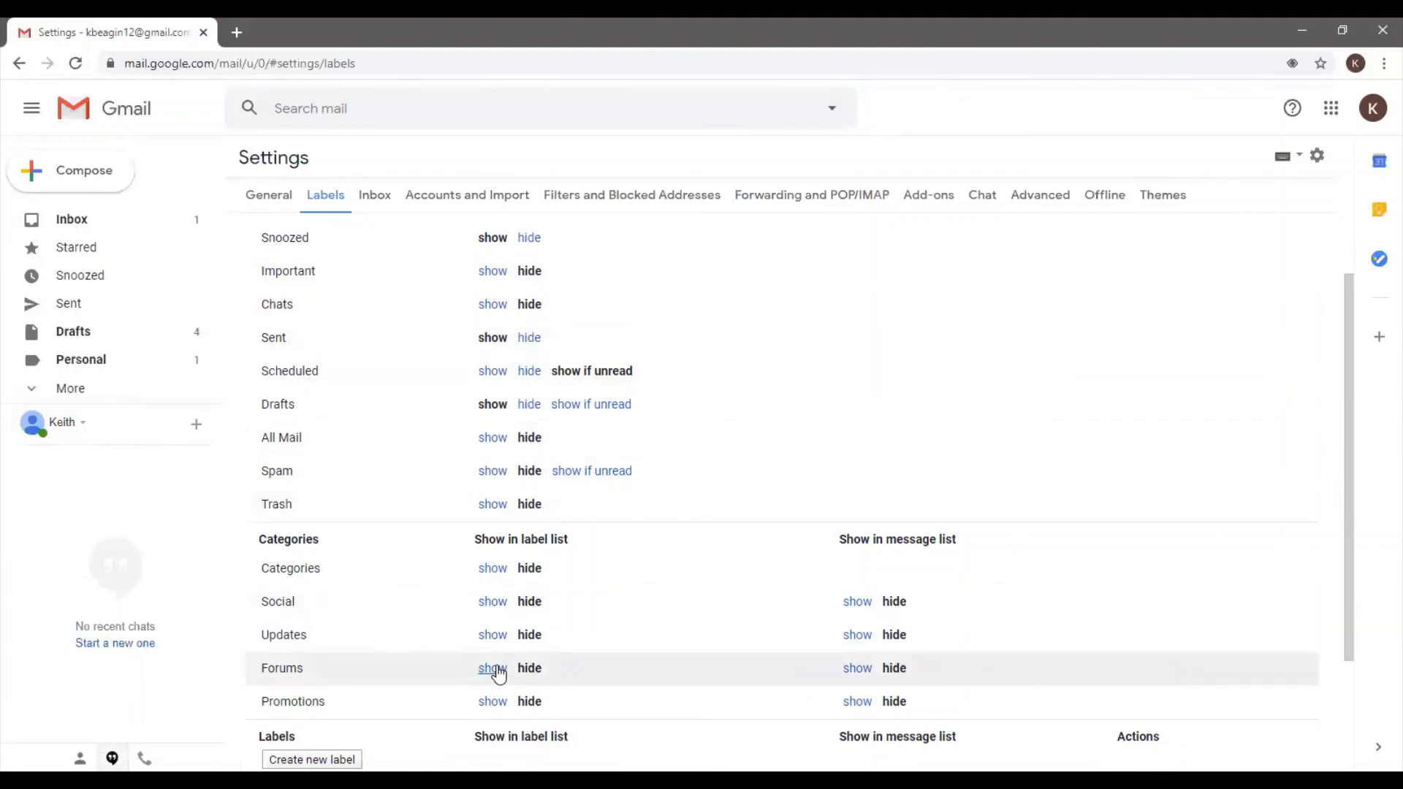
scroll(542, 641, down, 1)
scroll(542, 641, down, 3)
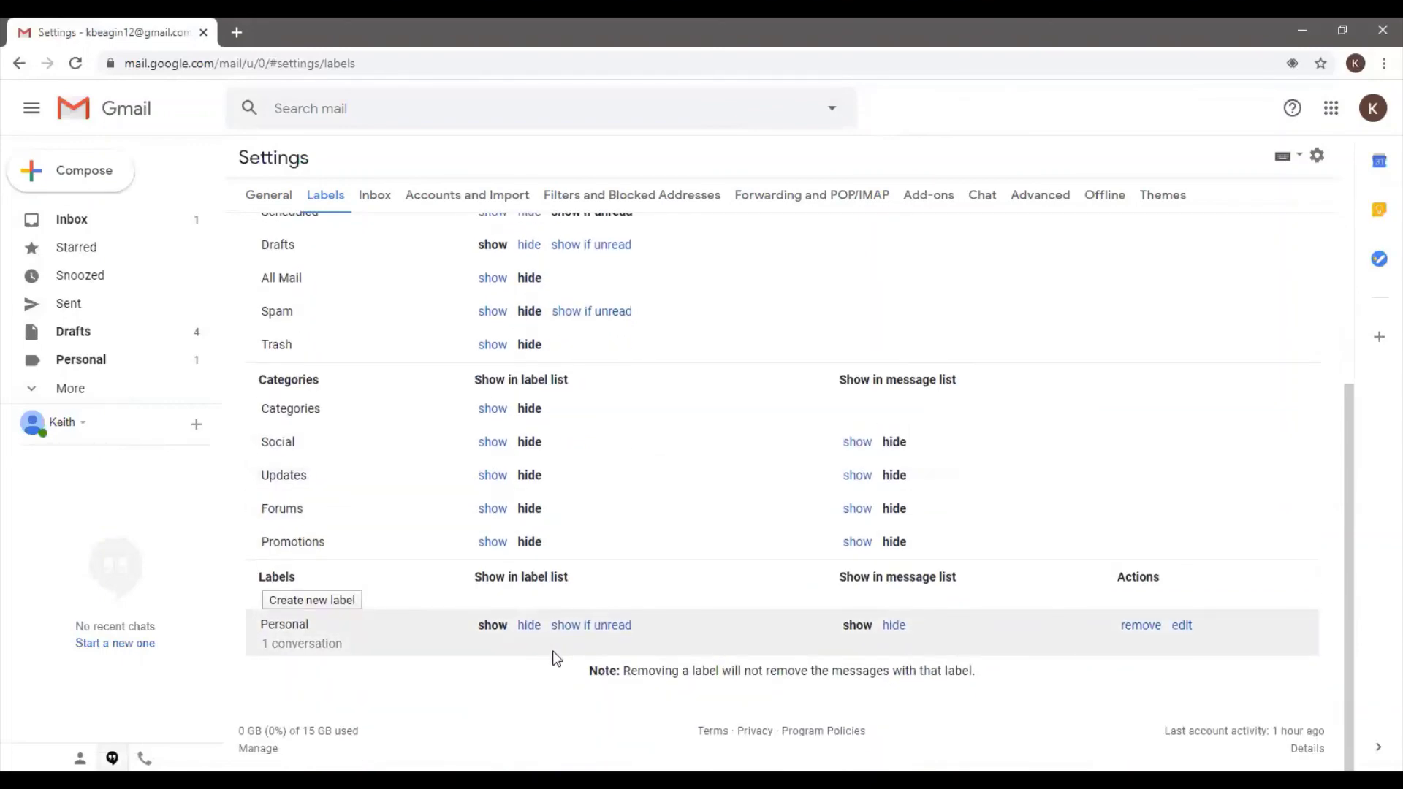
click(493, 409)
click(530, 409)
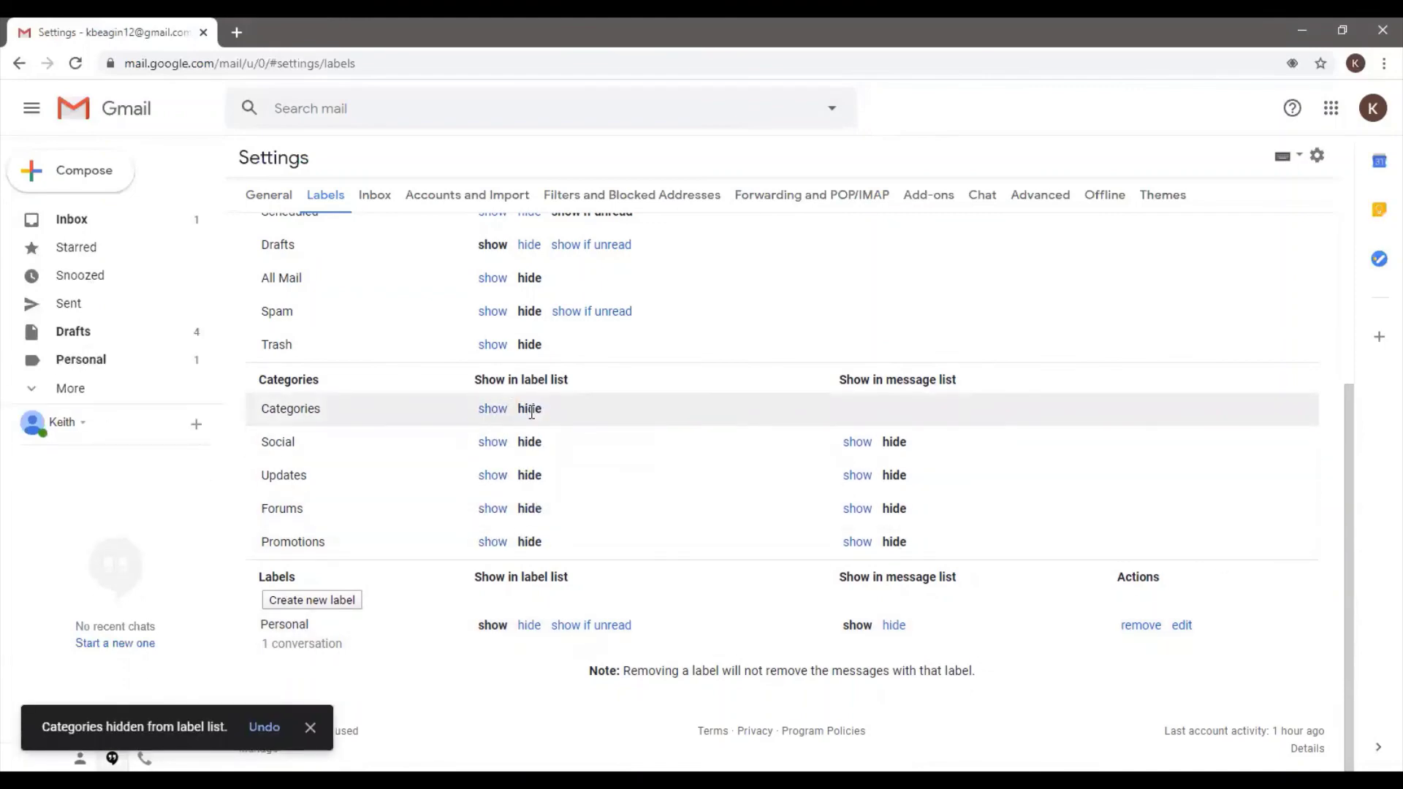
drag(1348, 608, 1347, 435)
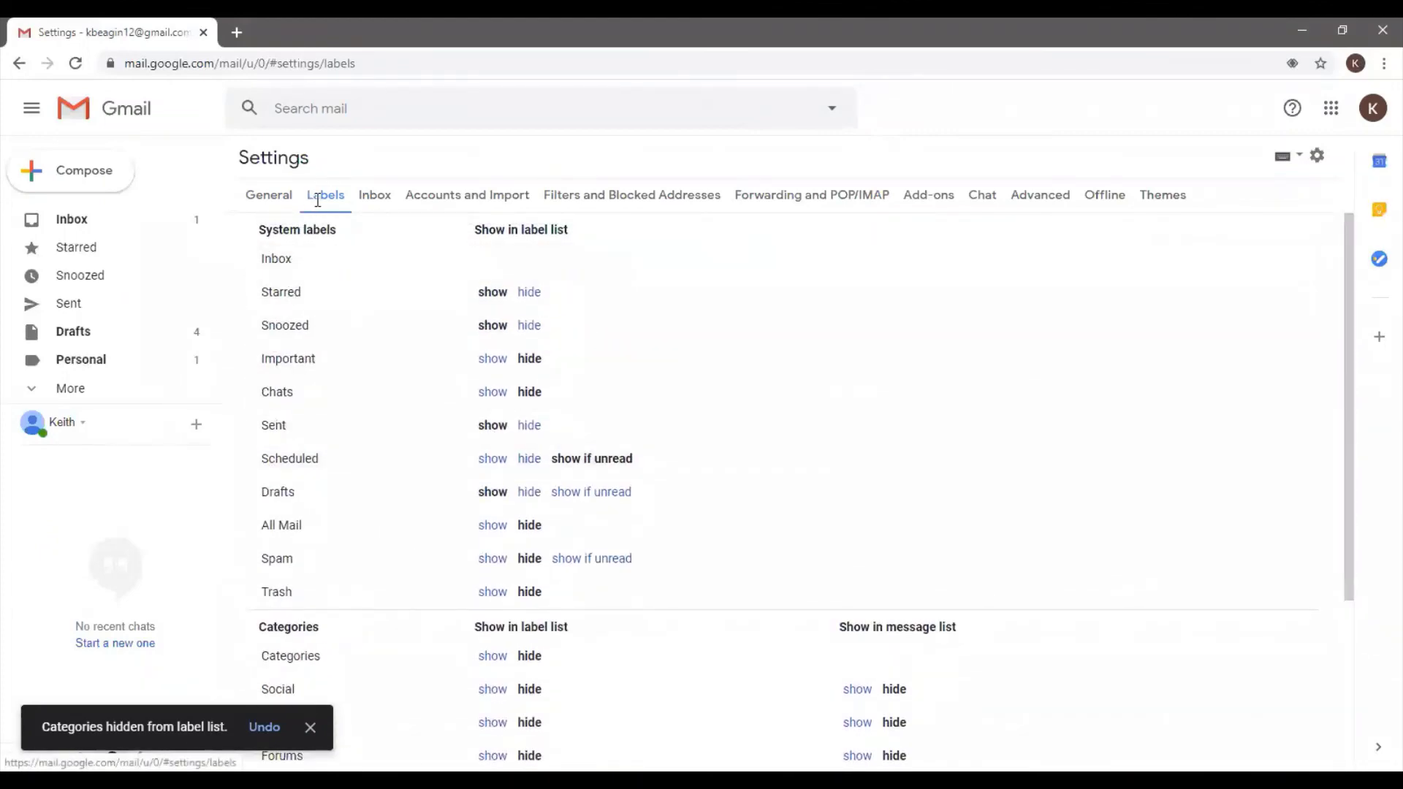
In Inbox settings, switch Social and Promotions categories off and back on, then return to the inbox
click(377, 198)
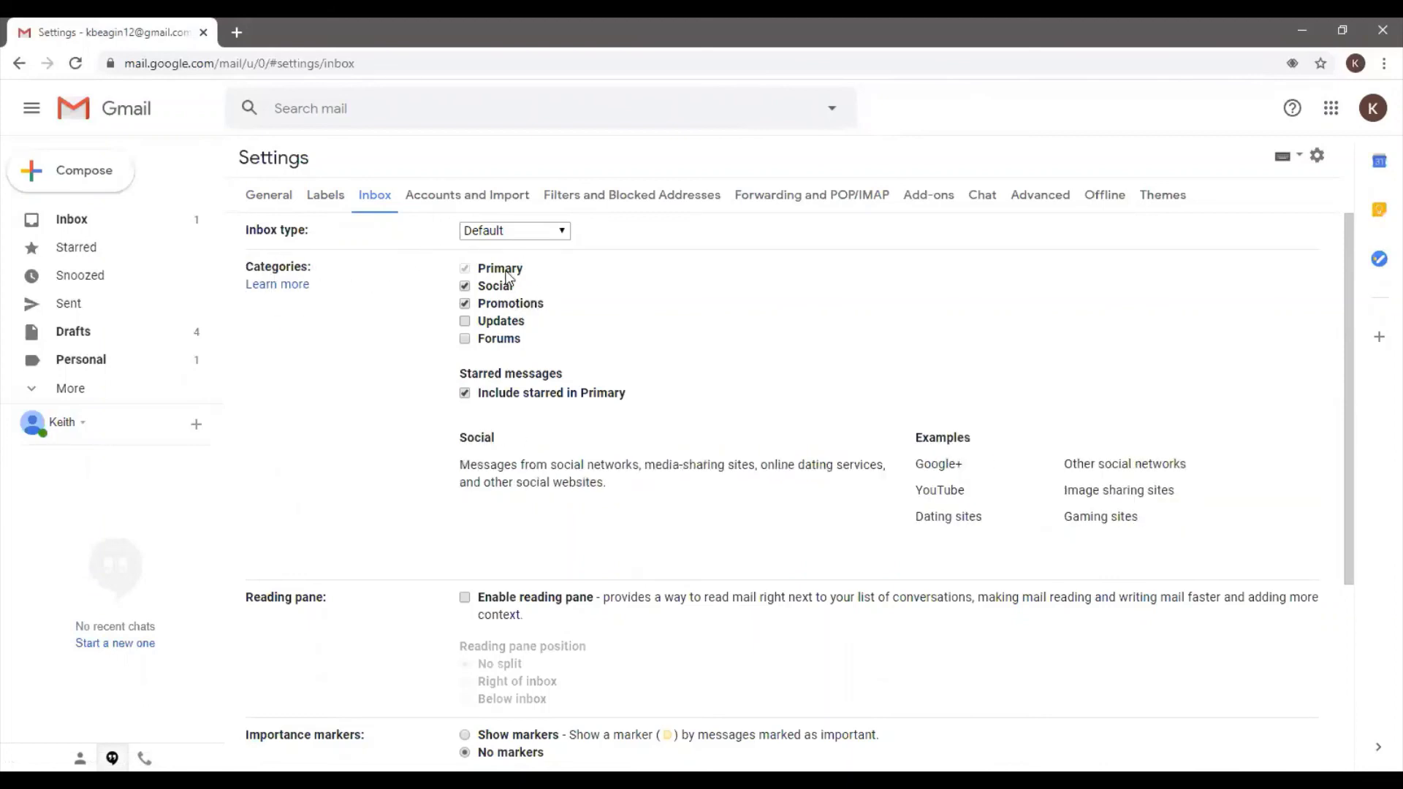
mouse_move(507, 277)
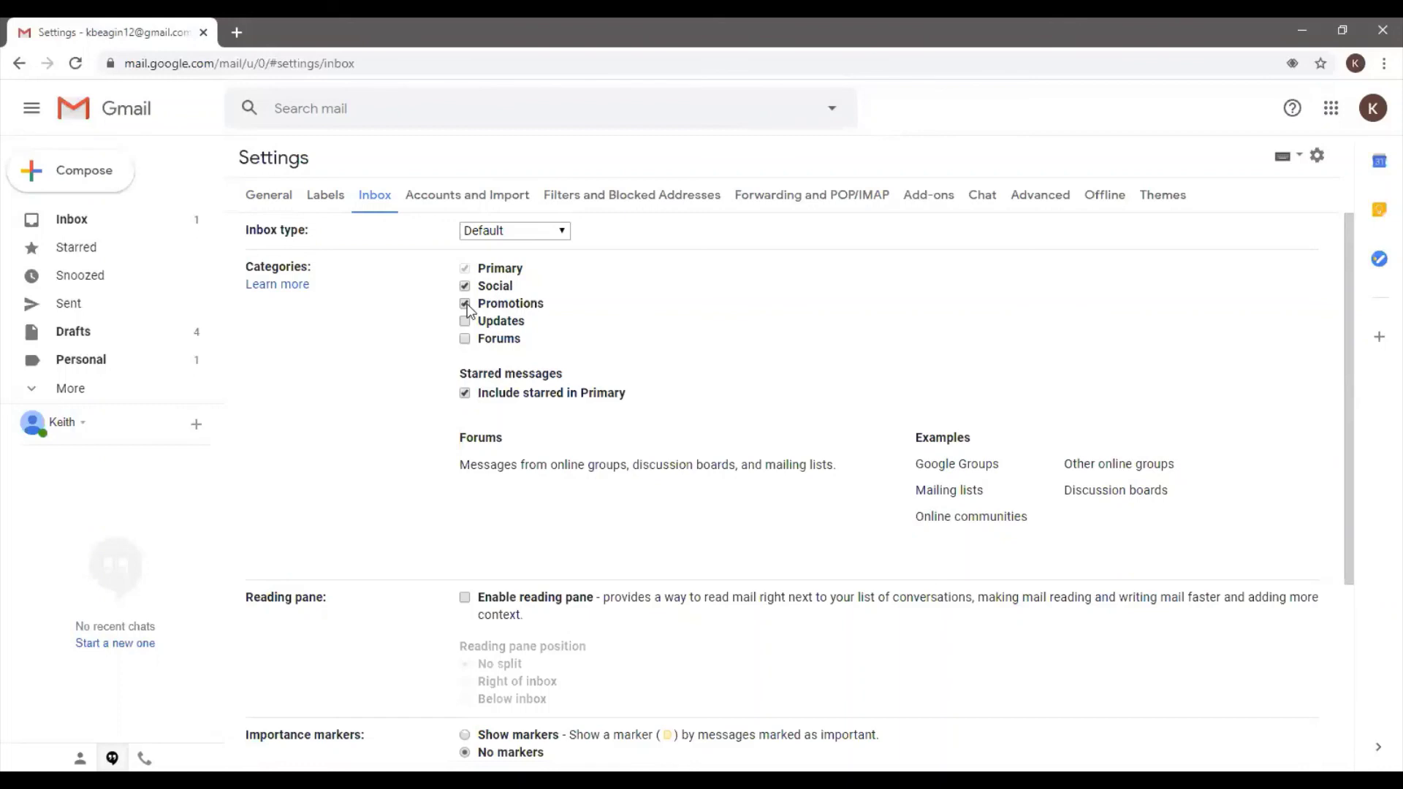
click(464, 286)
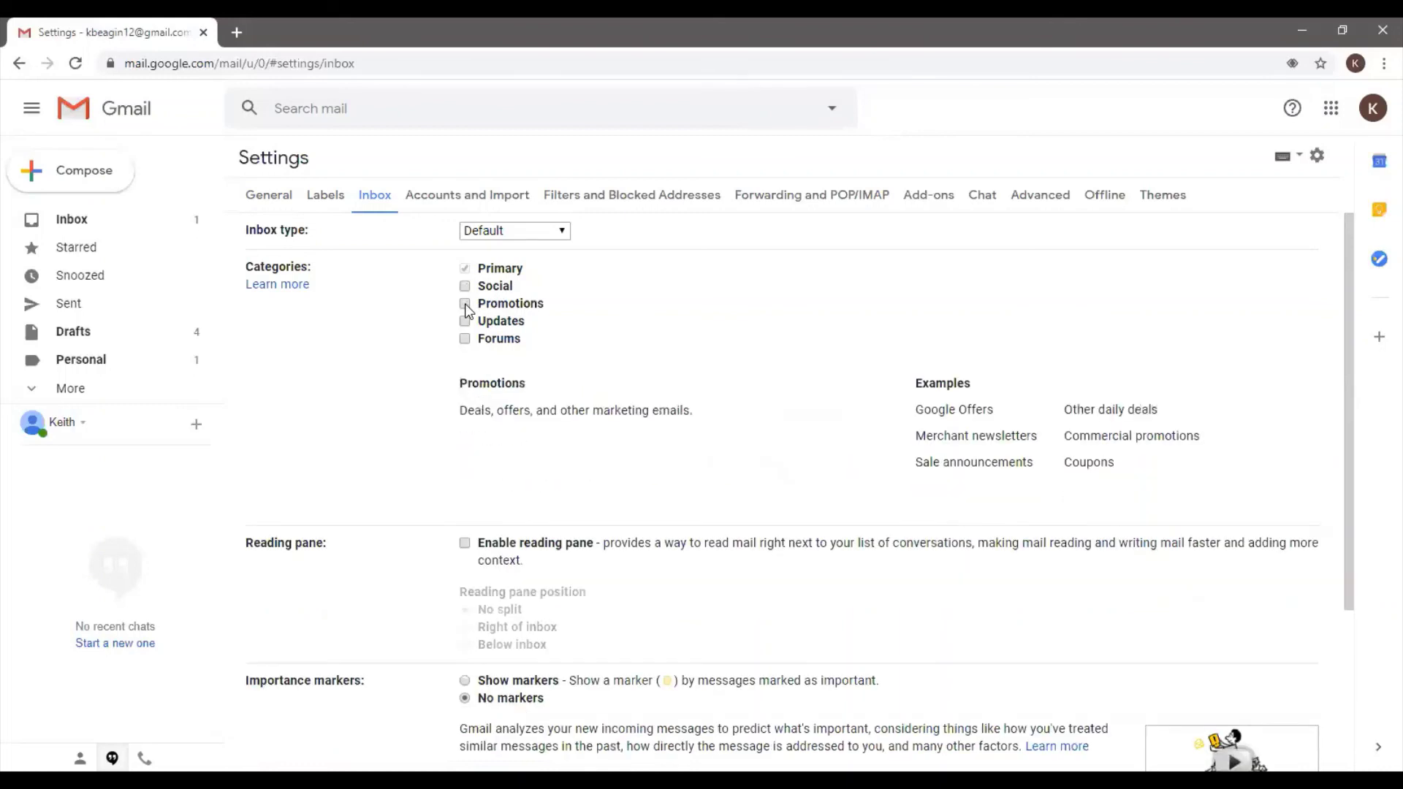
click(464, 303)
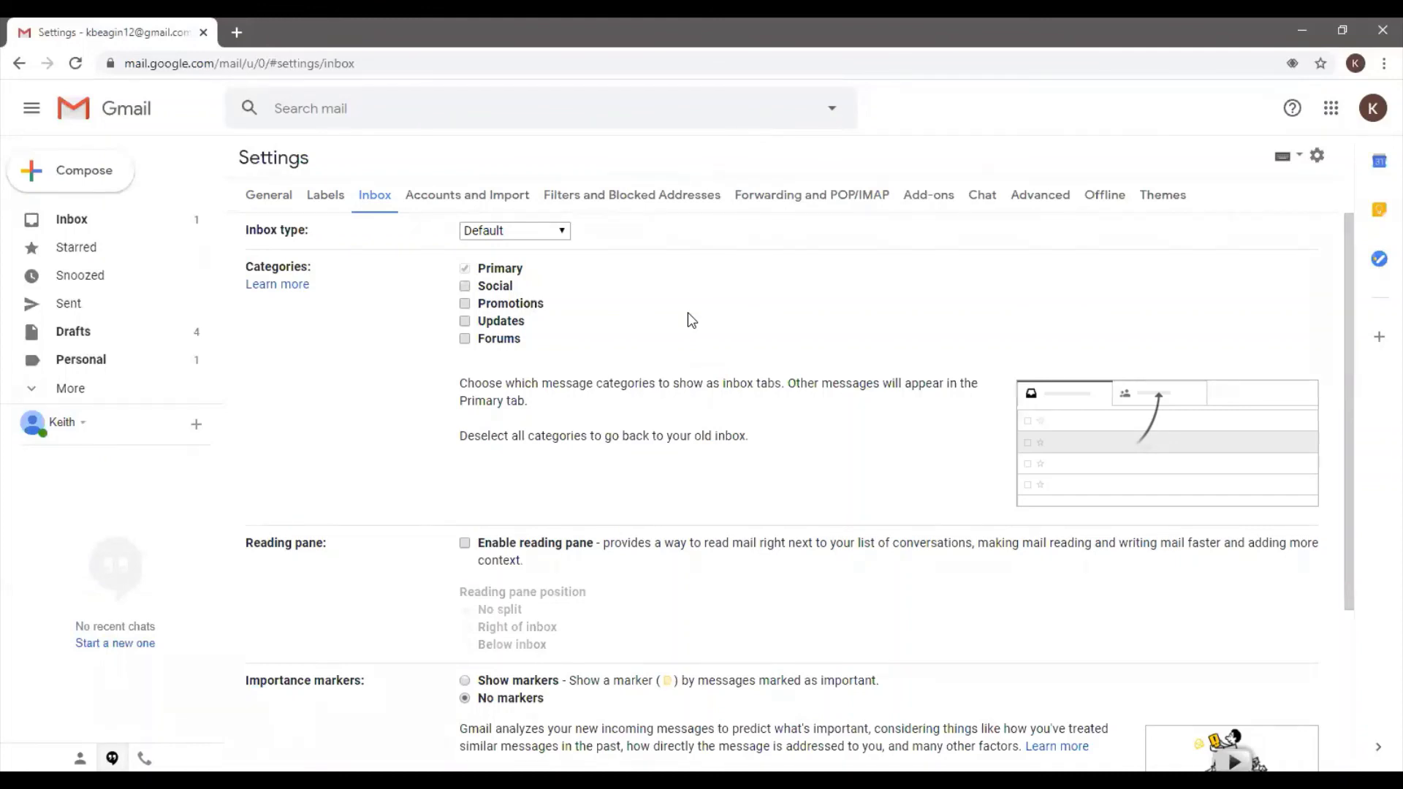
click(466, 287)
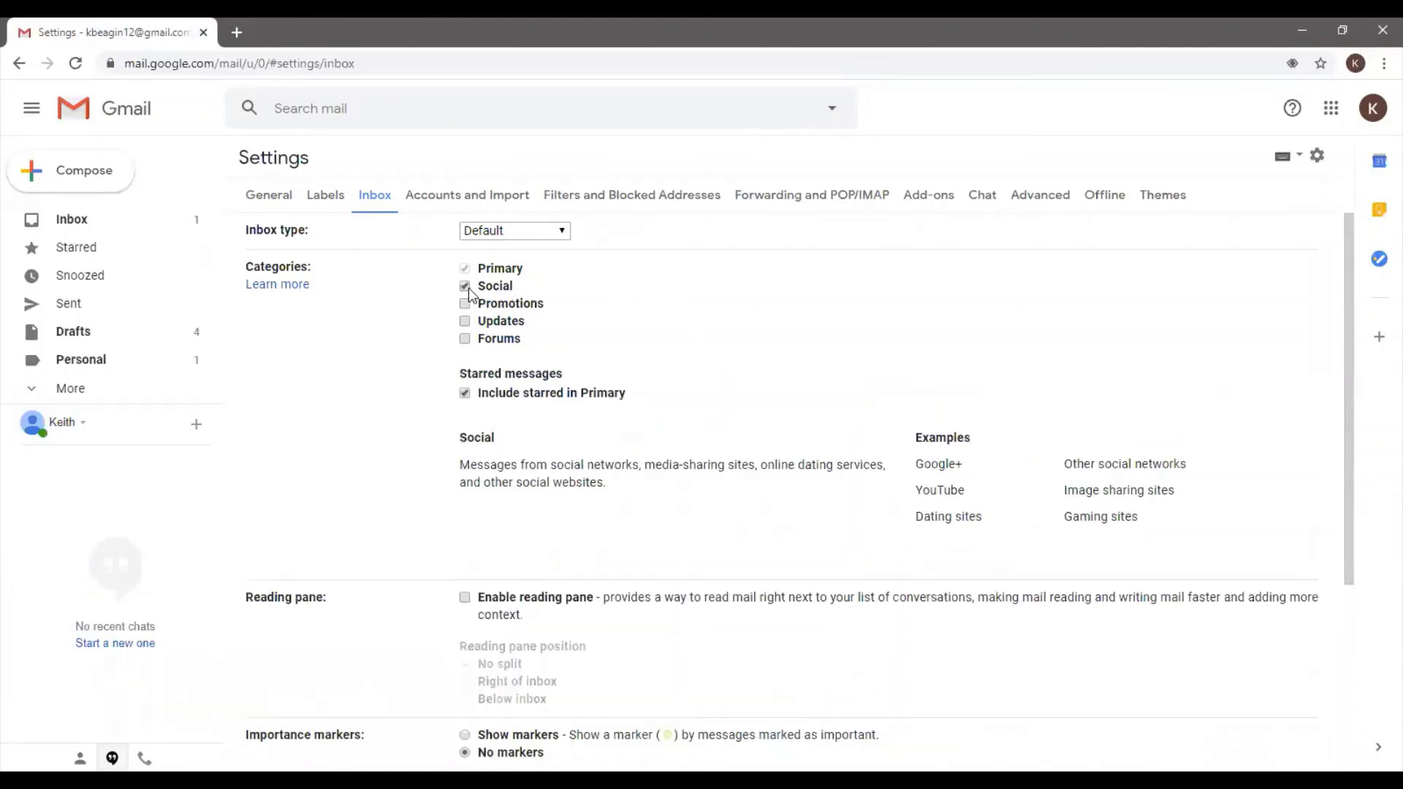
click(466, 303)
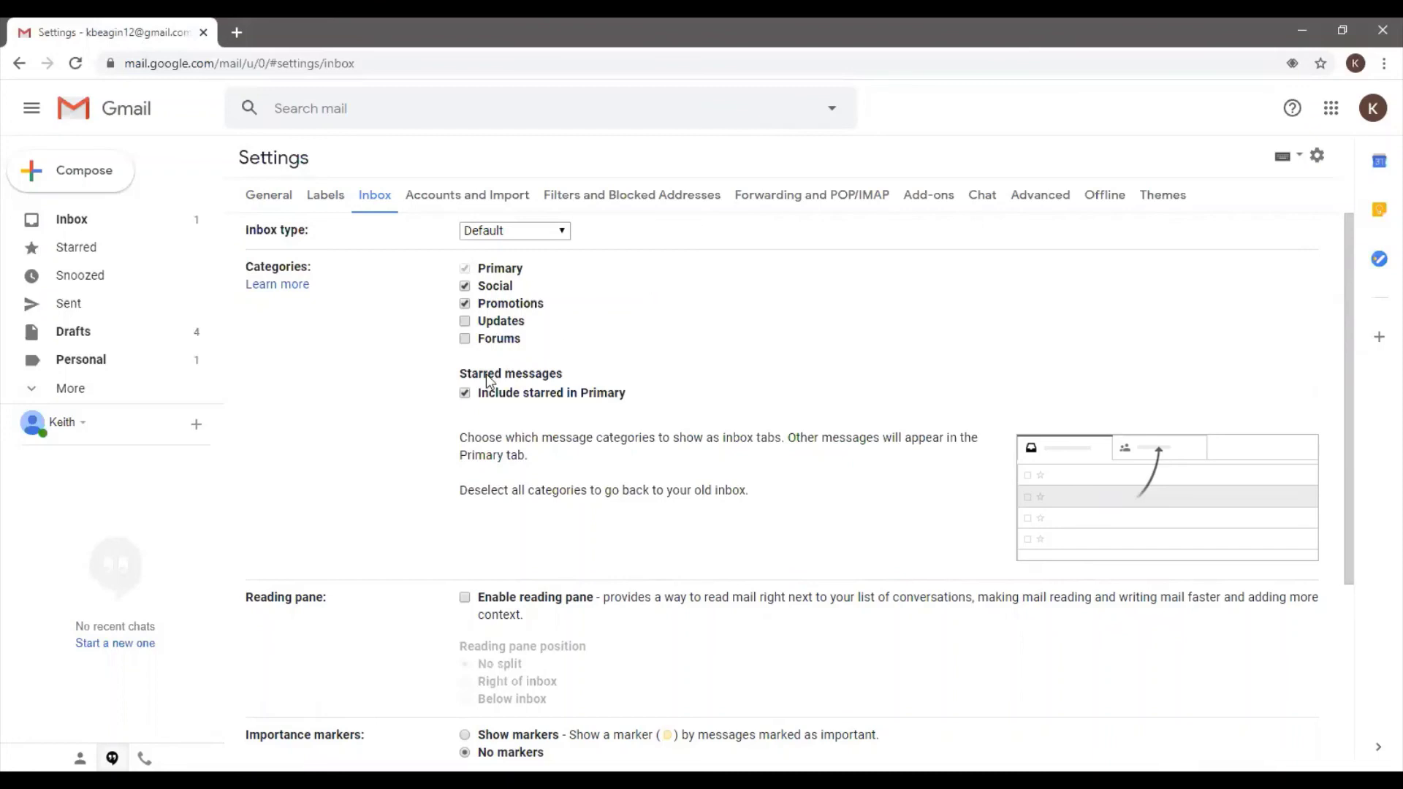
click(91, 231)
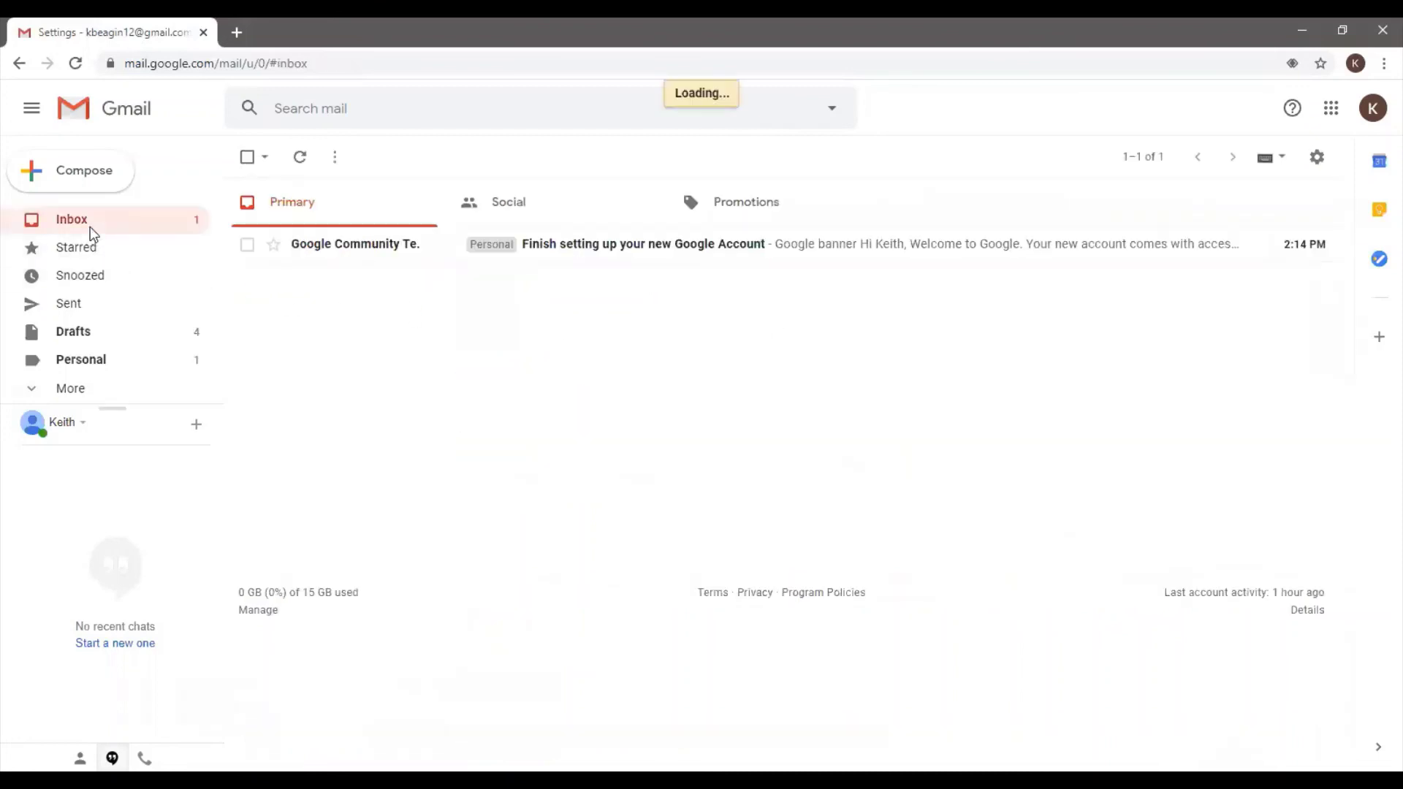